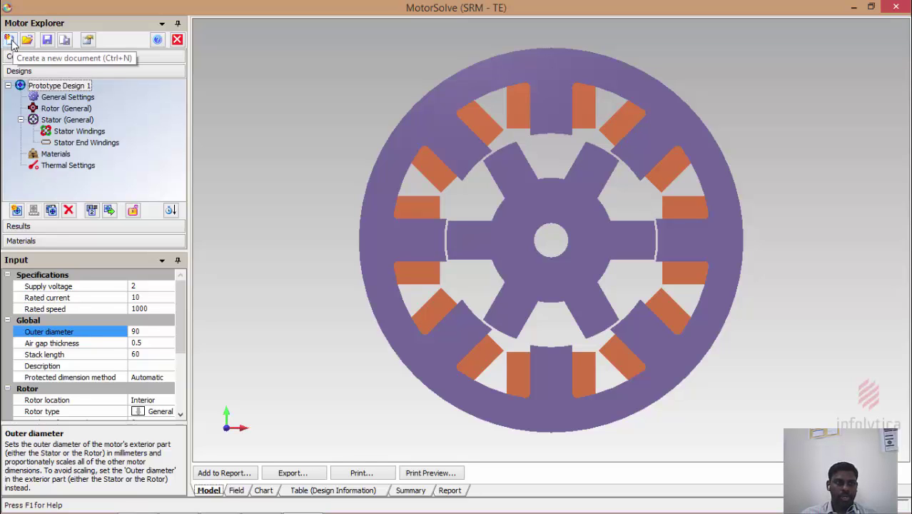
Step: Review the switched reluctance, brushless DC and induction motor types offered for a new document, keeping the current design open
left_click(11, 44)
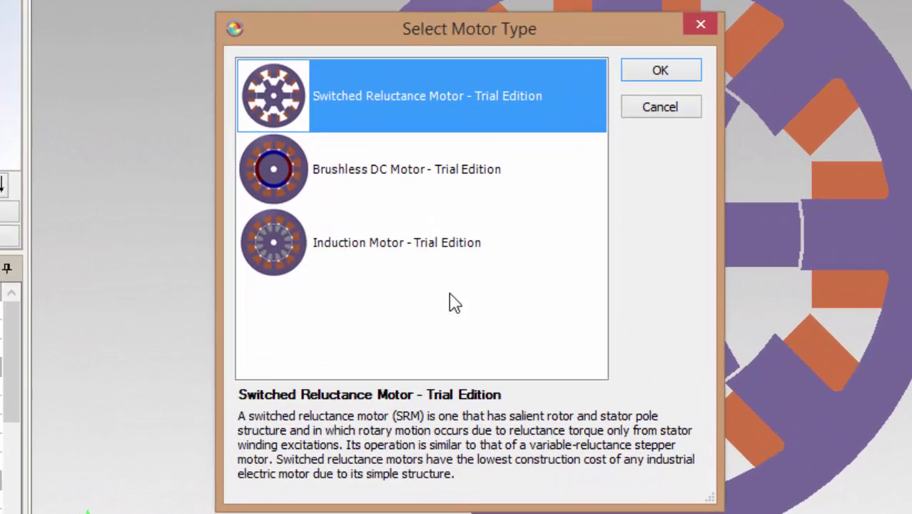
left_click(403, 170)
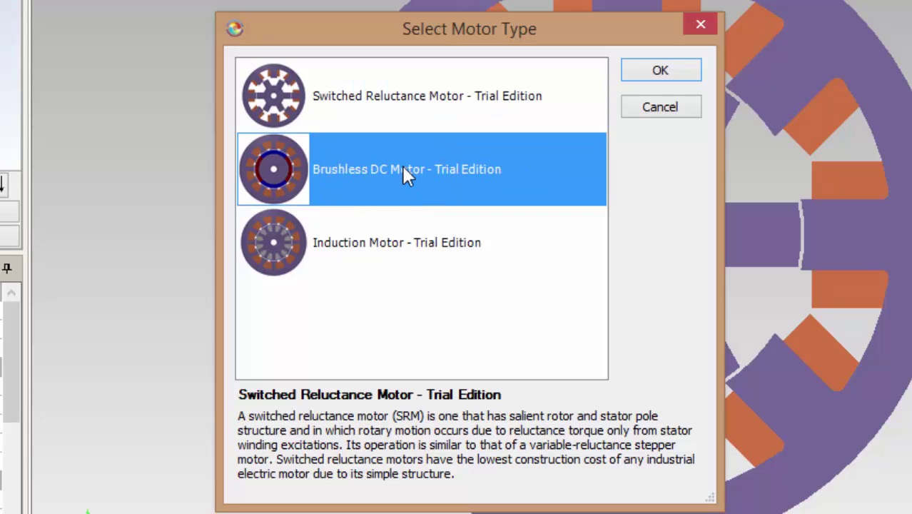
left_click(369, 250)
left_click(401, 178)
left_click(417, 98)
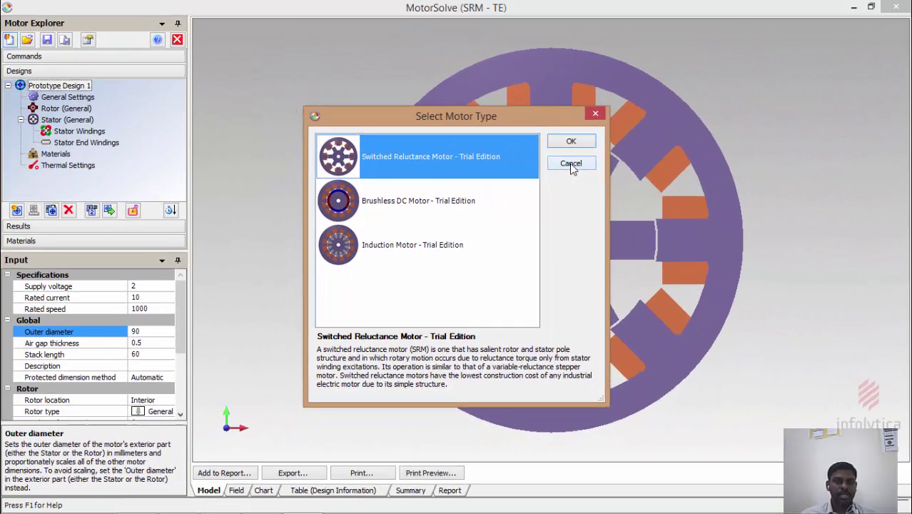
left_click(571, 164)
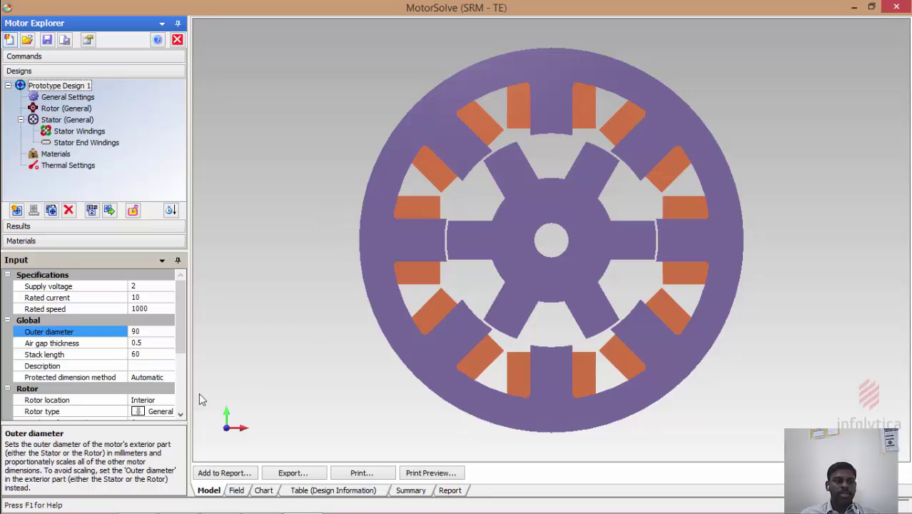
Step: Look over the prototype design's general settings and the available document commands
left_click(70, 98)
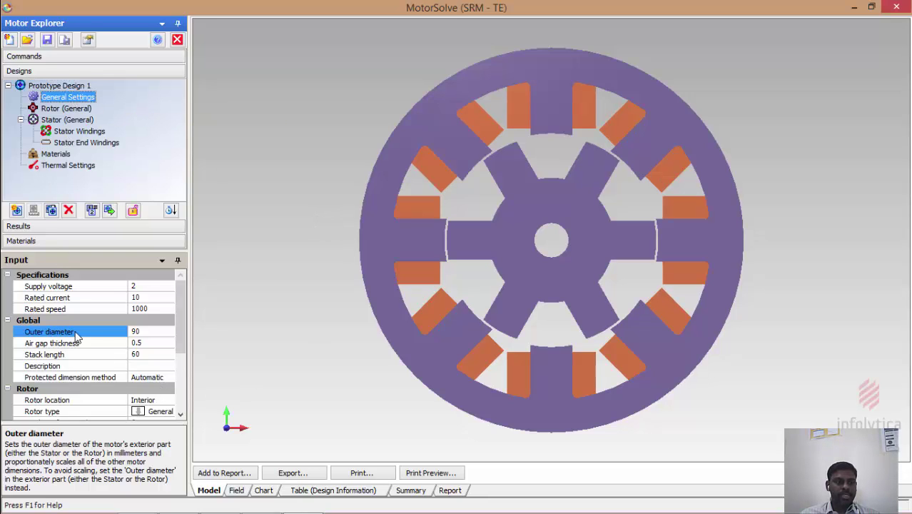
left_click(31, 57)
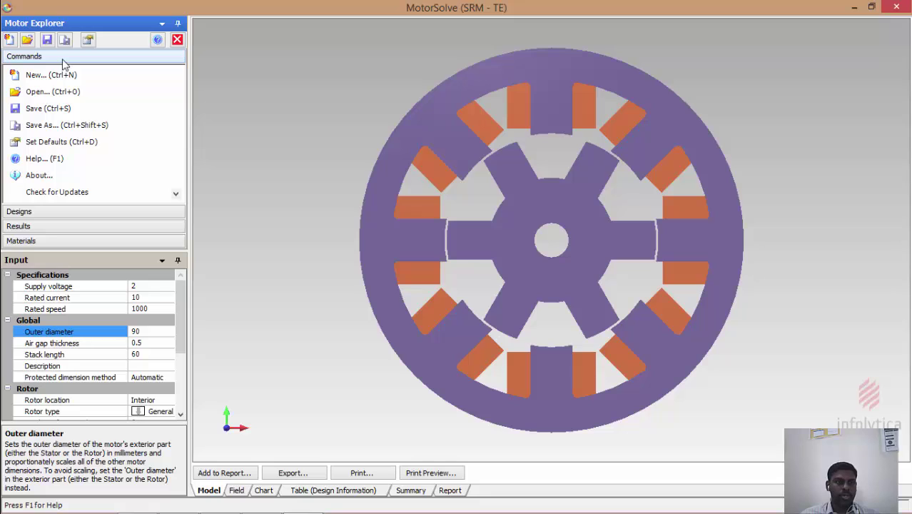
left_click(55, 211)
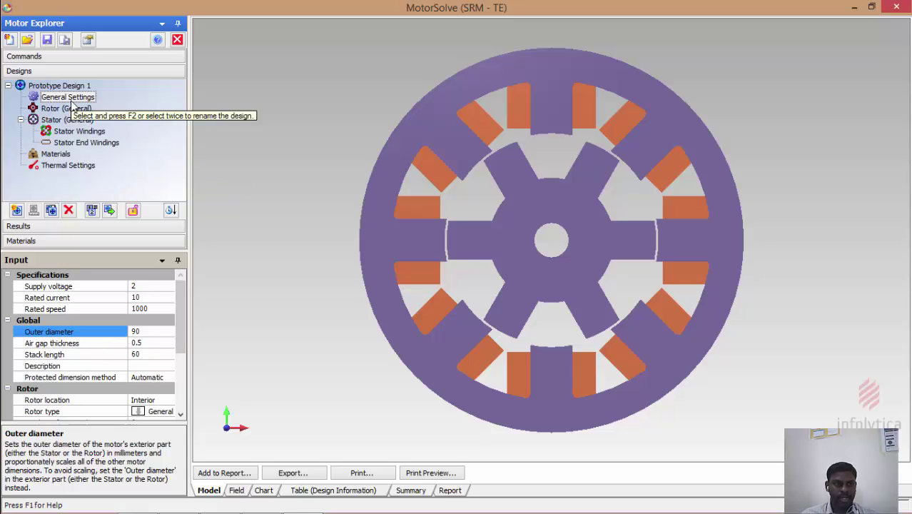
Step: Examine the input settings of the inductance, static torque and torque vs. speed charts and the static and motion analyses
left_click(37, 227)
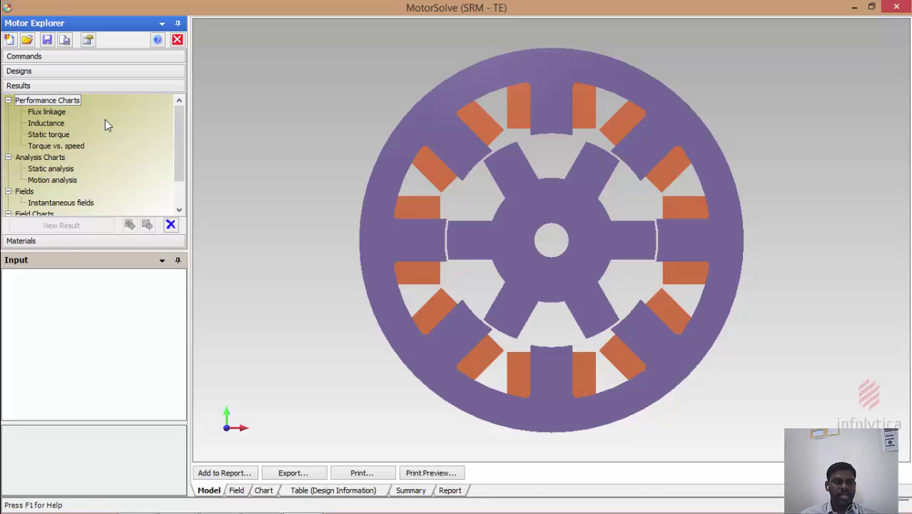
left_click(48, 123)
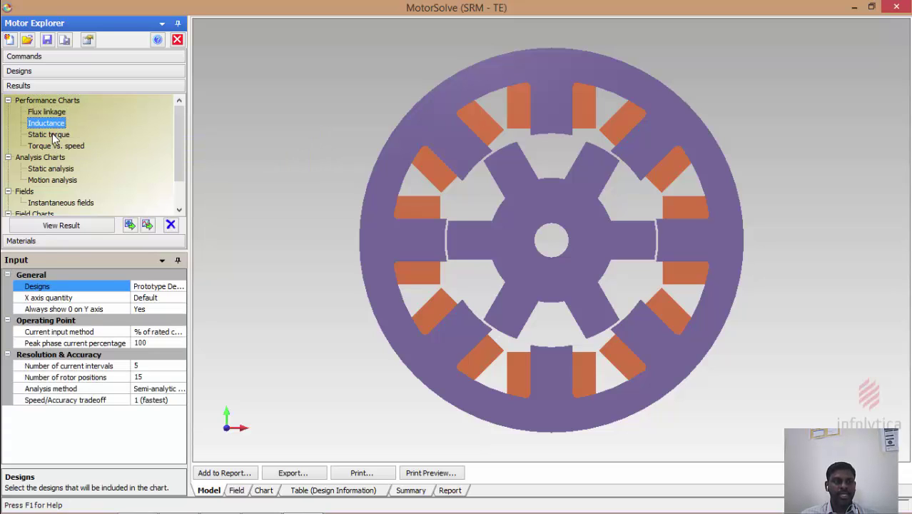
left_click(49, 134)
left_click(74, 146)
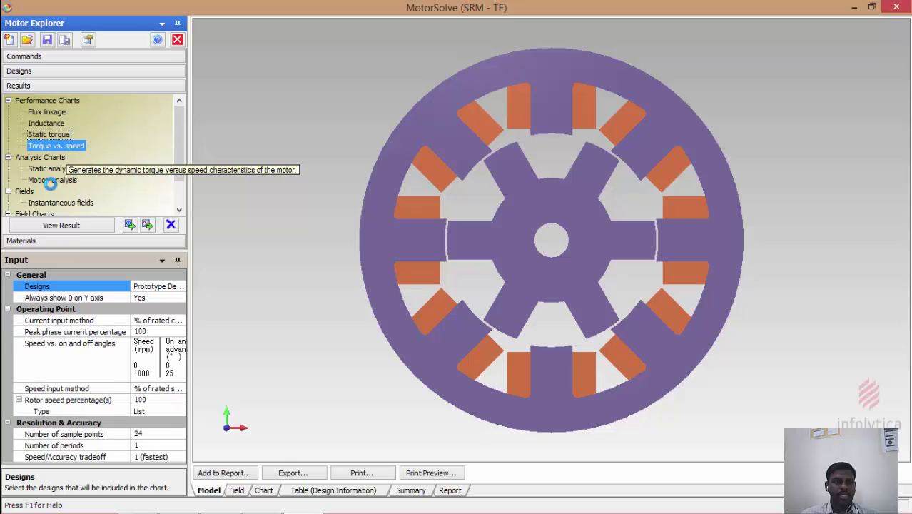
left_click(68, 170)
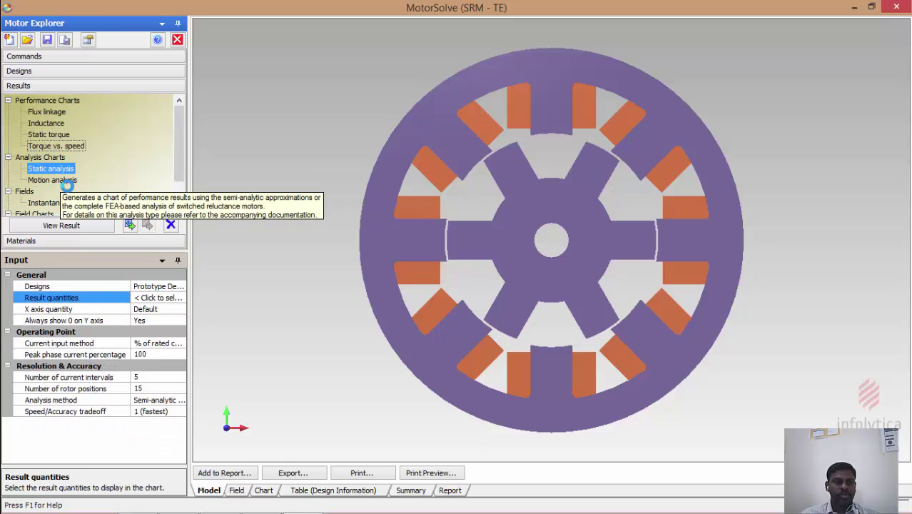
left_click(70, 181)
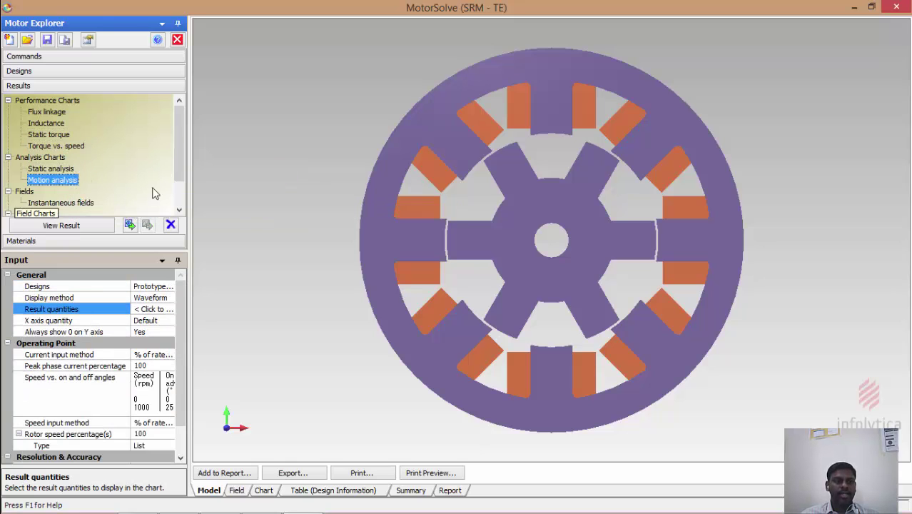
Step: Examine the instantaneous fields, field line probe and field arc probe settings, and look over the model materials
scroll(174, 145, "down", 1)
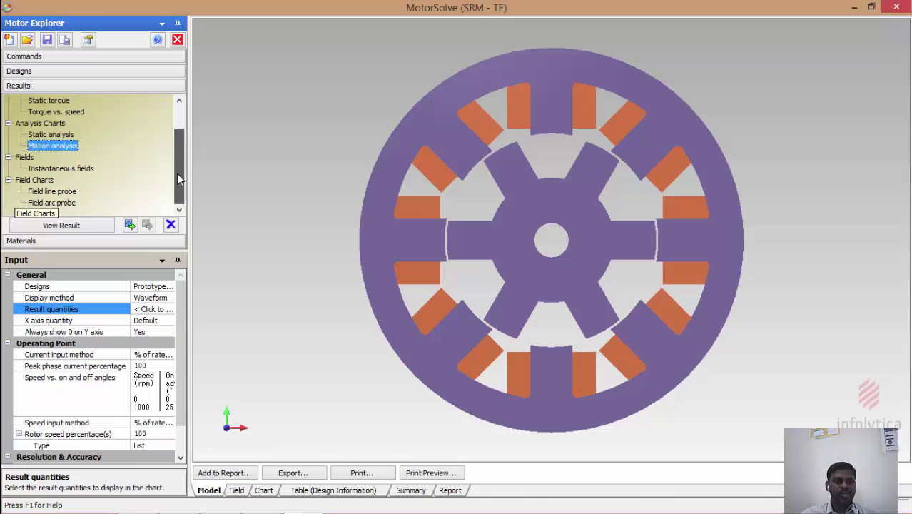
left_click(61, 169)
left_click(62, 192)
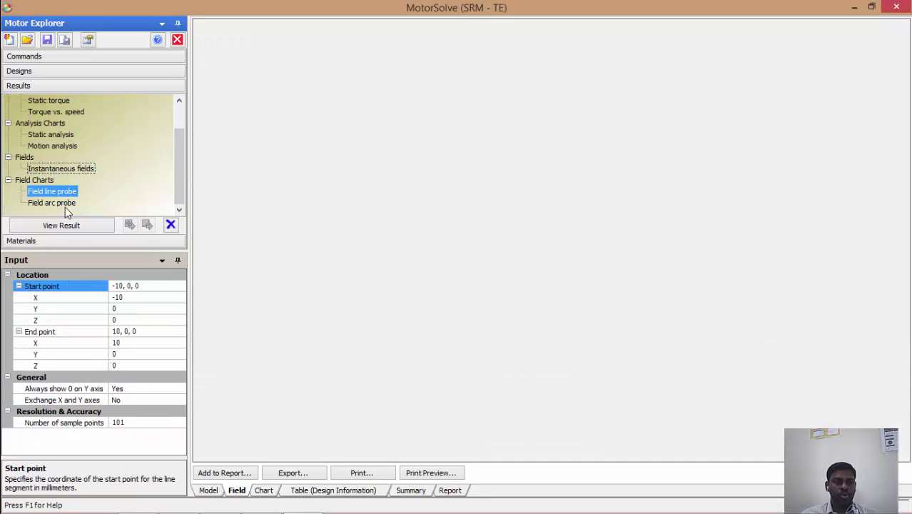
left_click(62, 203)
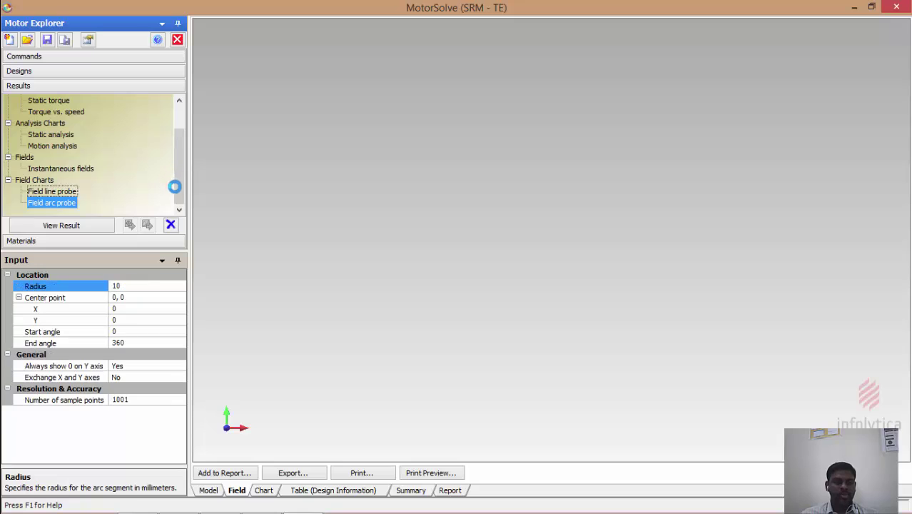
scroll(175, 178, "up", 2)
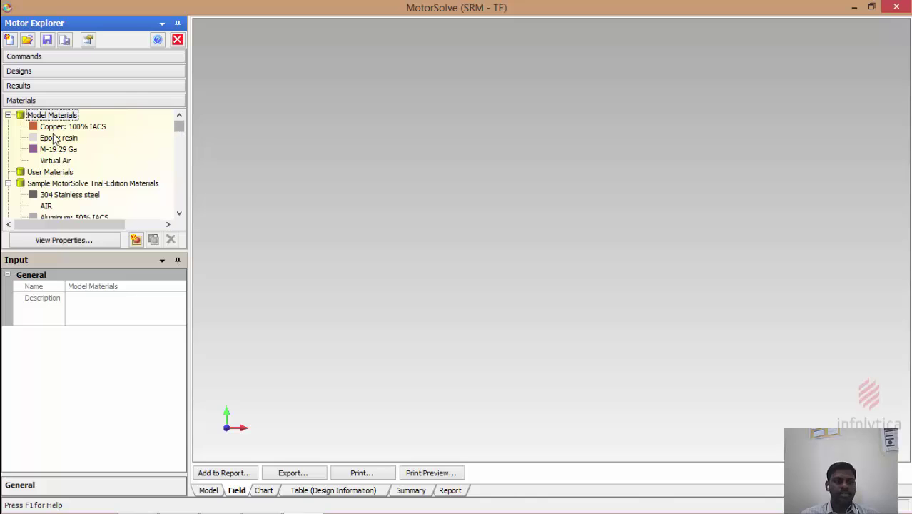
mouse_move(63, 129)
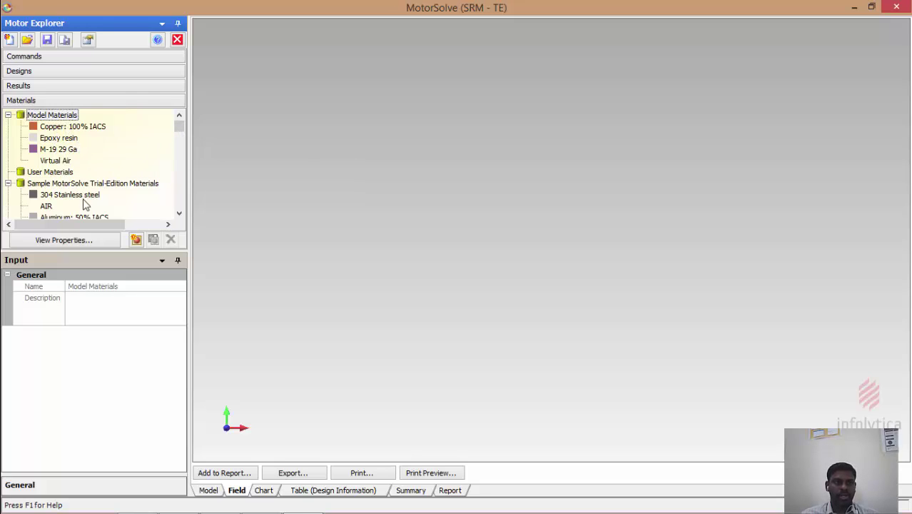
Step: Consult the 5 HP SRM specification sheet in Excel and return to the prototype design's settings in MotorSolve
left_click(38, 73)
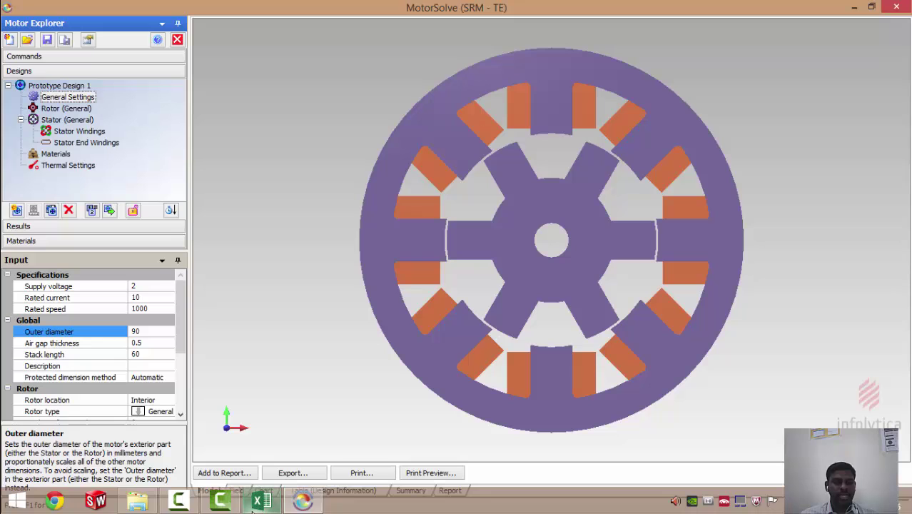
left_click(262, 501)
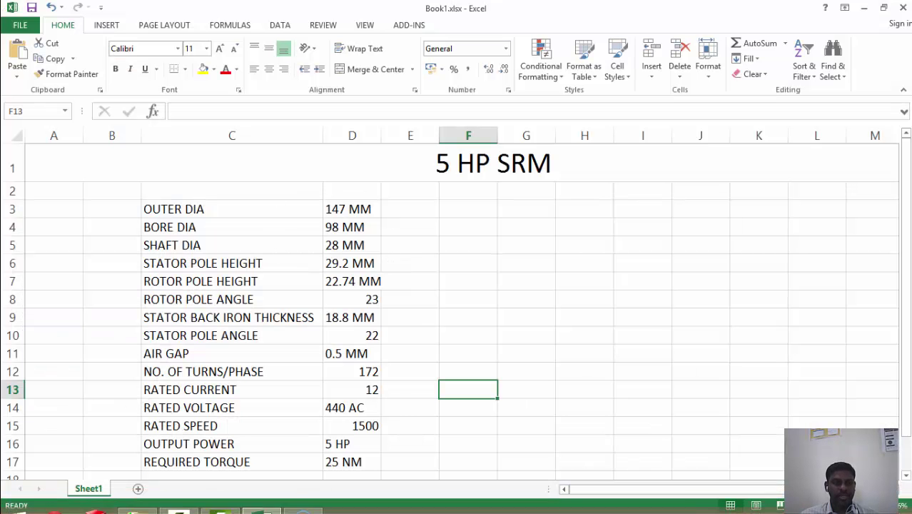
left_click(302, 501)
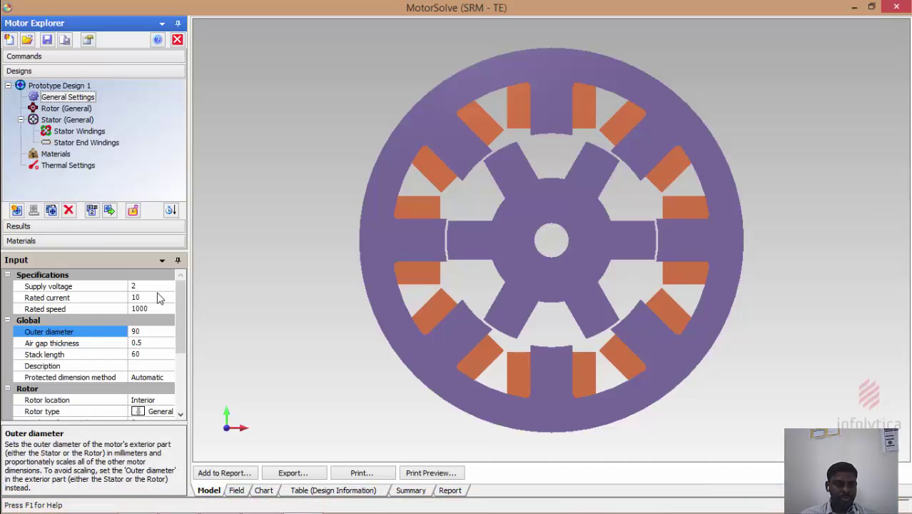
Step: Set the motor's supply voltage to 440, the rated current to 12 and the rated speed to 1500
left_click(138, 287)
left_click_drag(143, 288, 129, 289)
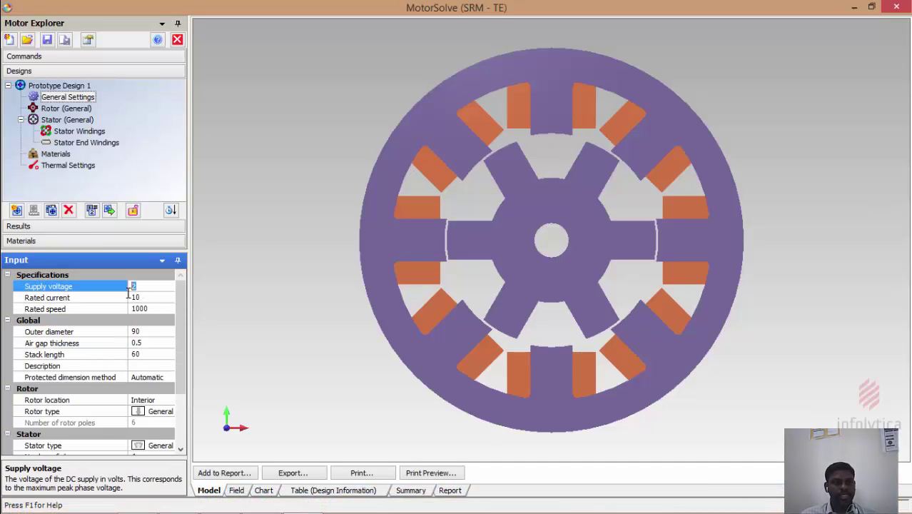
type("440")
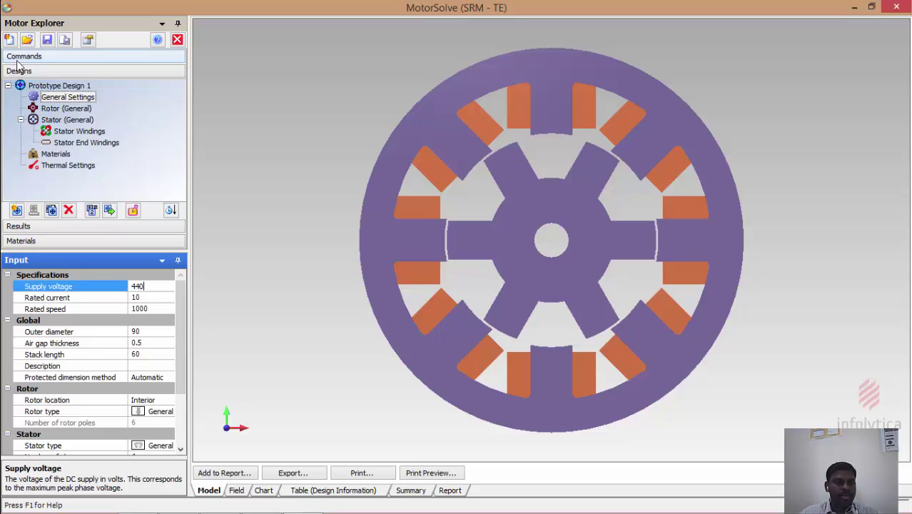
left_click(148, 297)
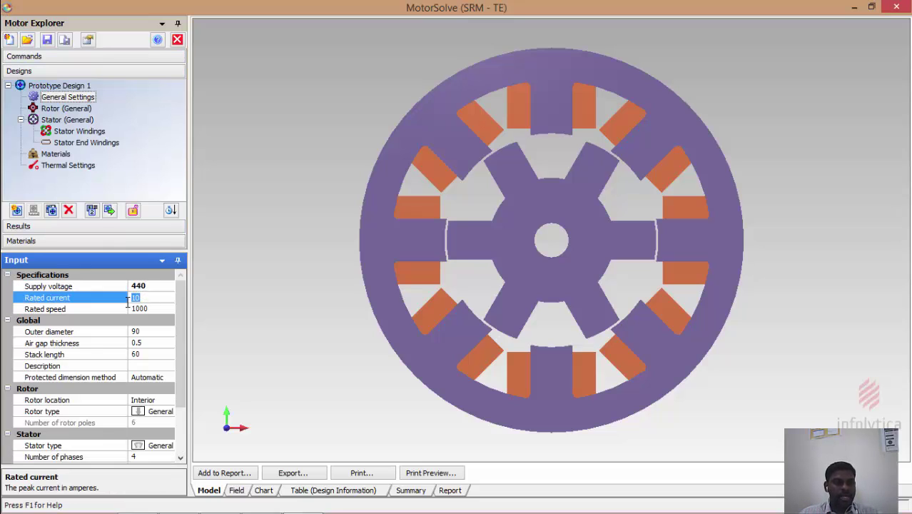
type("12")
left_click(152, 309)
left_click_drag(152, 308, 124, 310)
type("1")
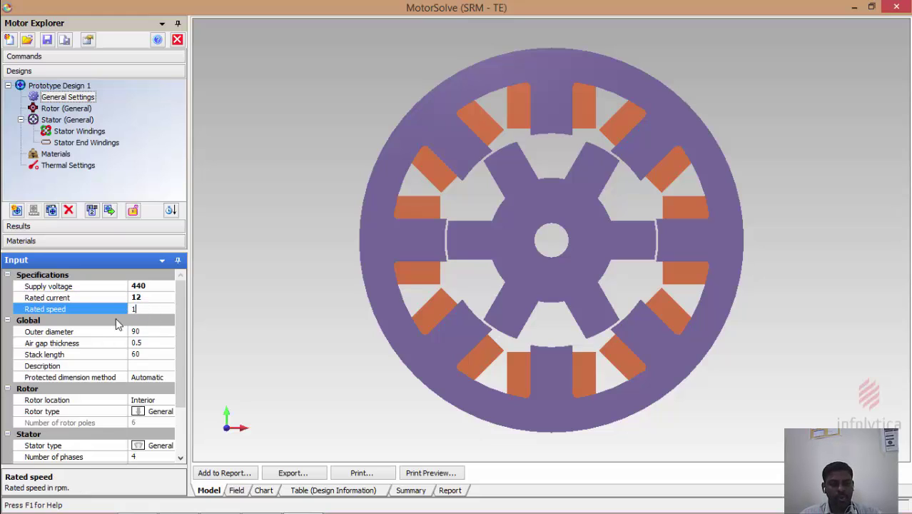
type("500")
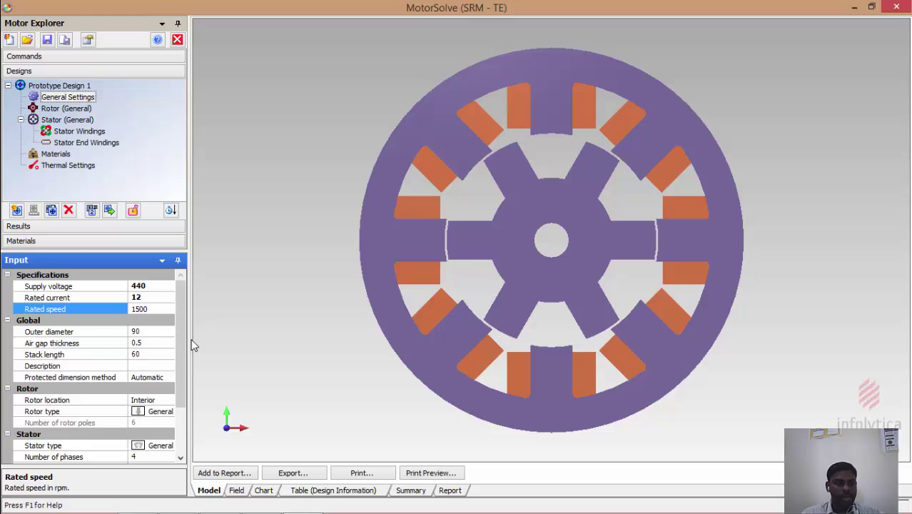
Step: Set the motor's global outer diameter to 147 mm, accepting proportional scaling of all other dimensions
left_click(143, 332)
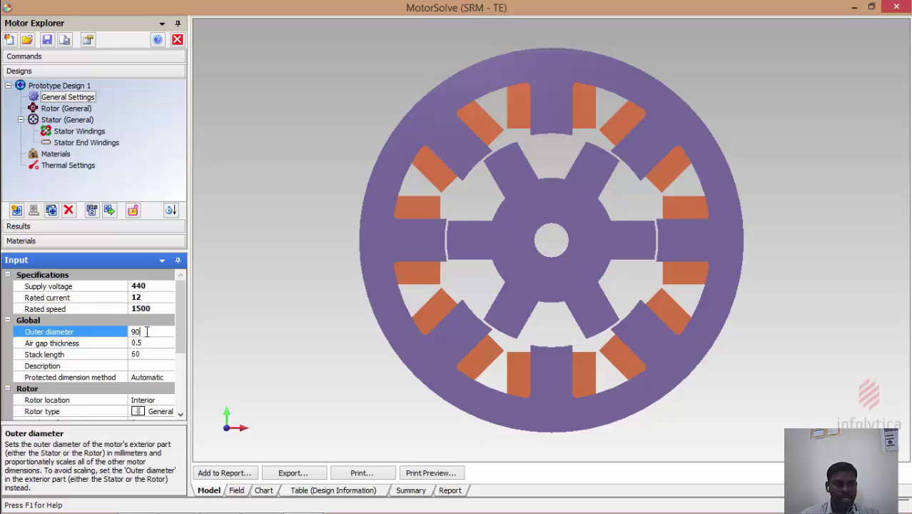
left_click_drag(147, 332, 119, 338)
type("147")
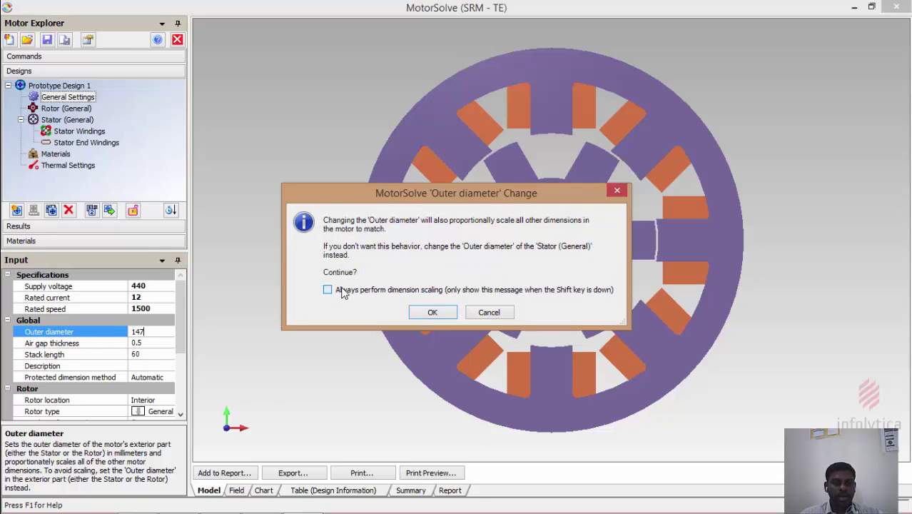
left_click(336, 290)
left_click(434, 312)
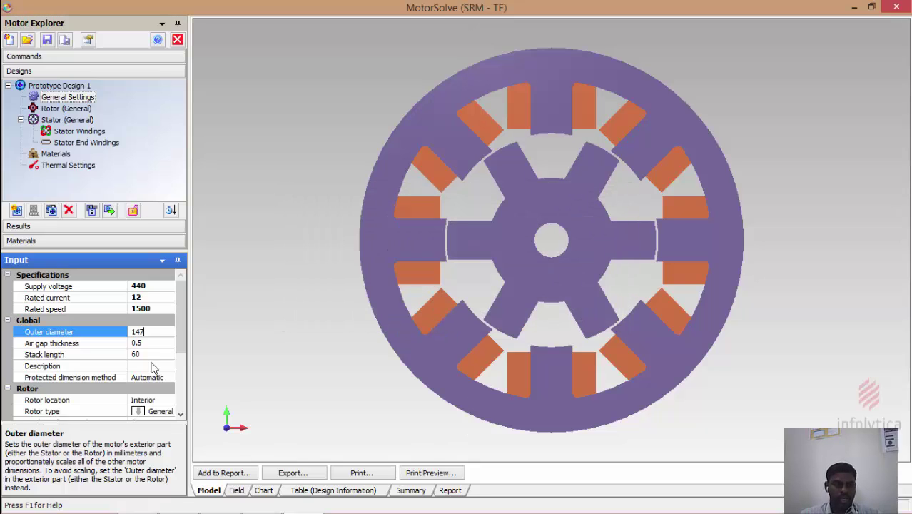
Step: Set the motor's air gap thickness to 0.5 mm and its stack length to 200 mm
left_click(162, 343)
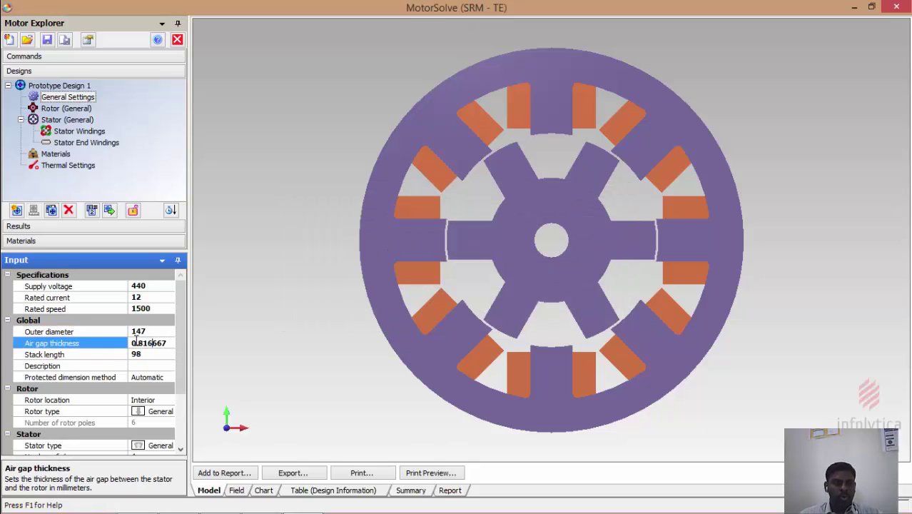
mouse_move(135, 341)
left_mouse_down()
mouse_move(184, 320)
mouse_move(168, 345)
mouse_move(125, 350)
left_mouse_up()
type("0")
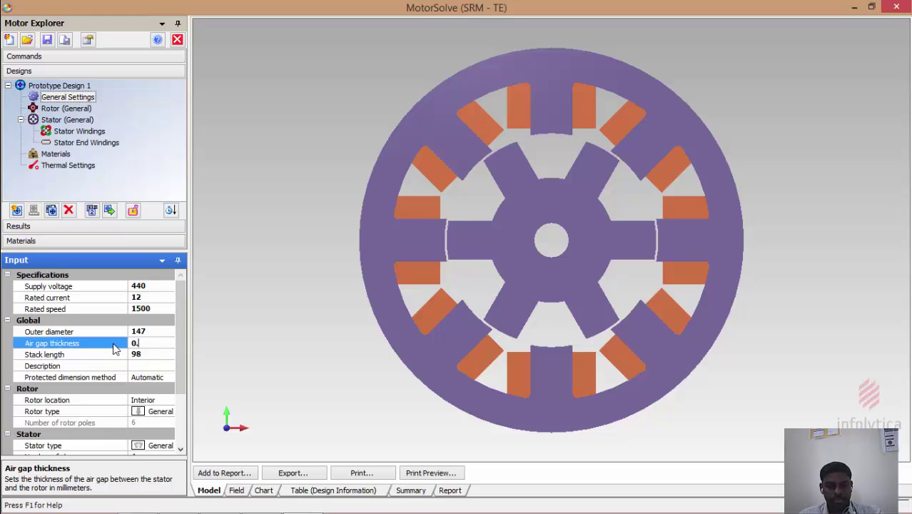
type(".5")
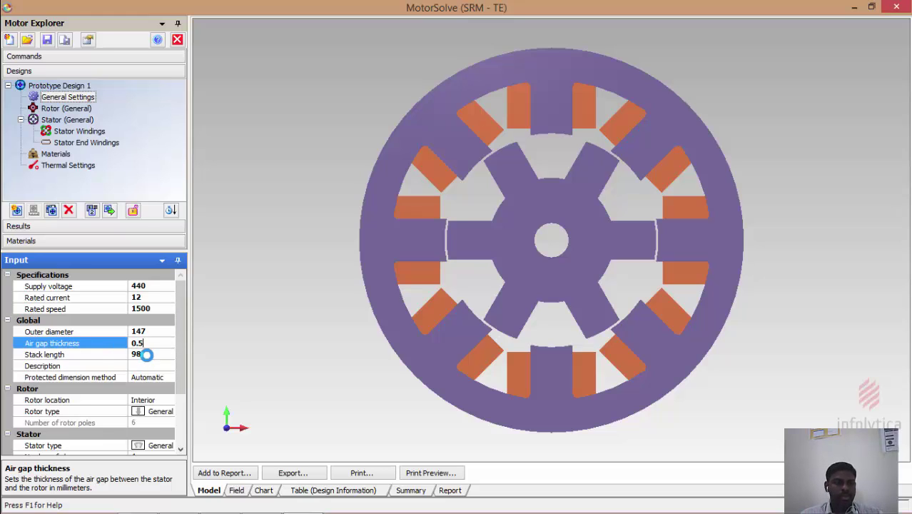
left_click(147, 354)
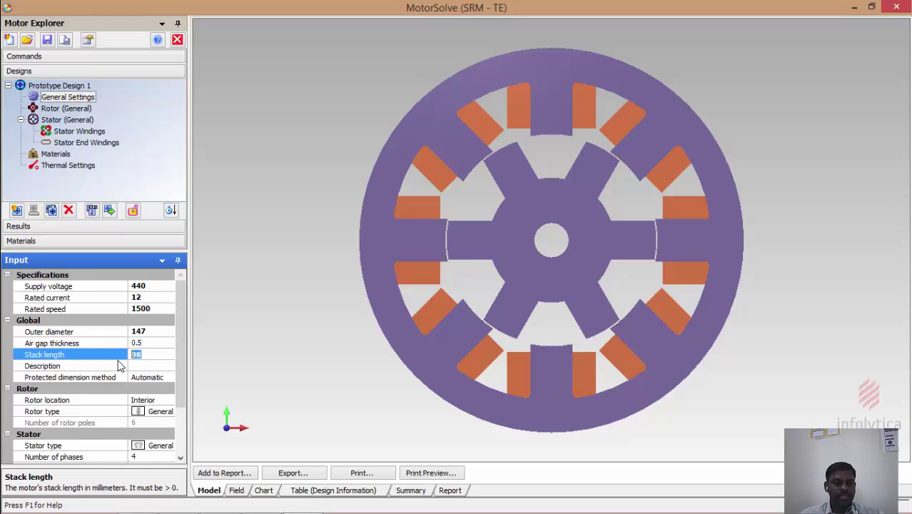
type("200")
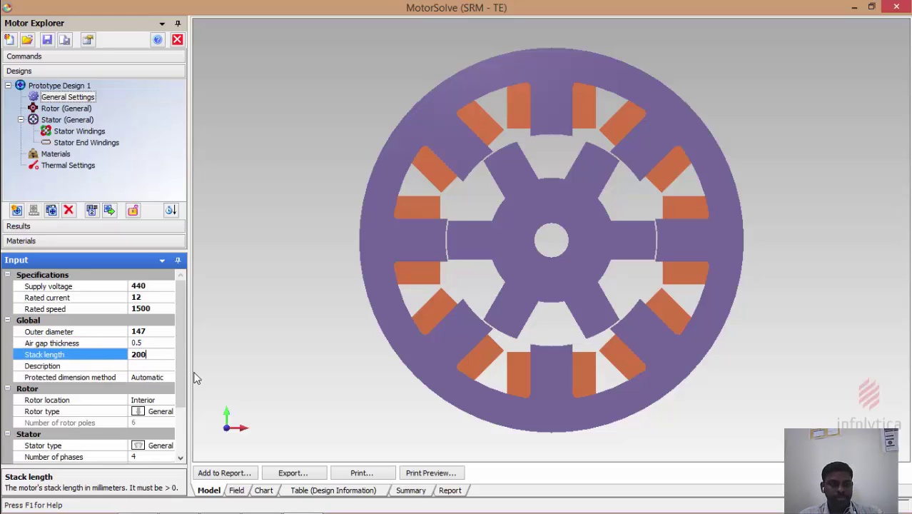
left_click(159, 366)
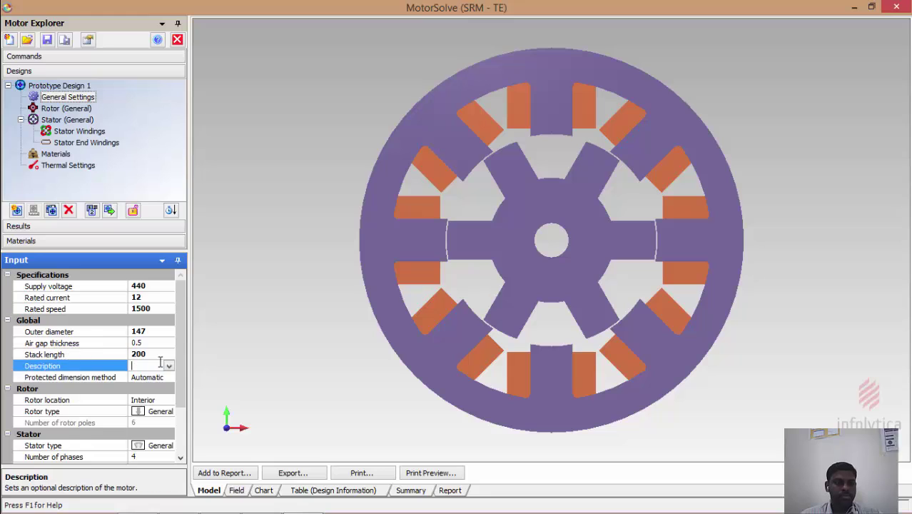
left_click_drag(183, 344, 182, 378)
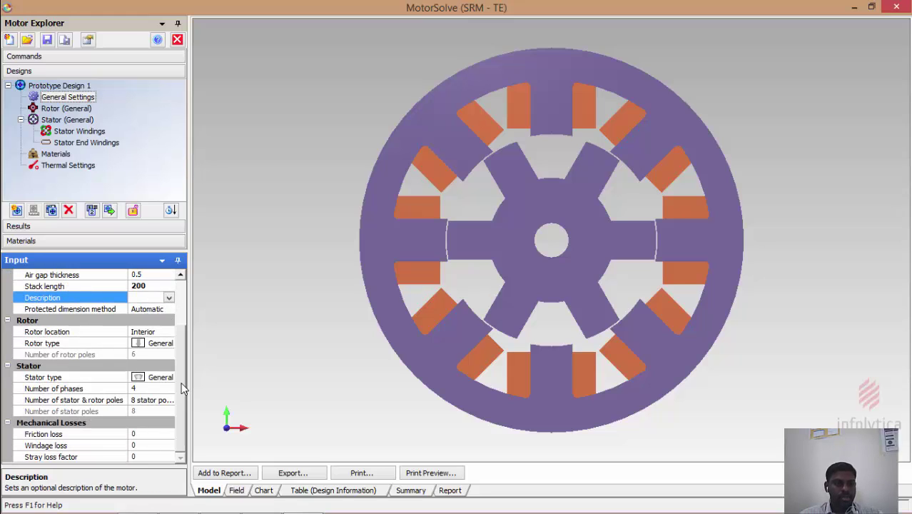
Step: Try the Exterior rotor location on the motor and restore it to Interior
left_click(147, 332)
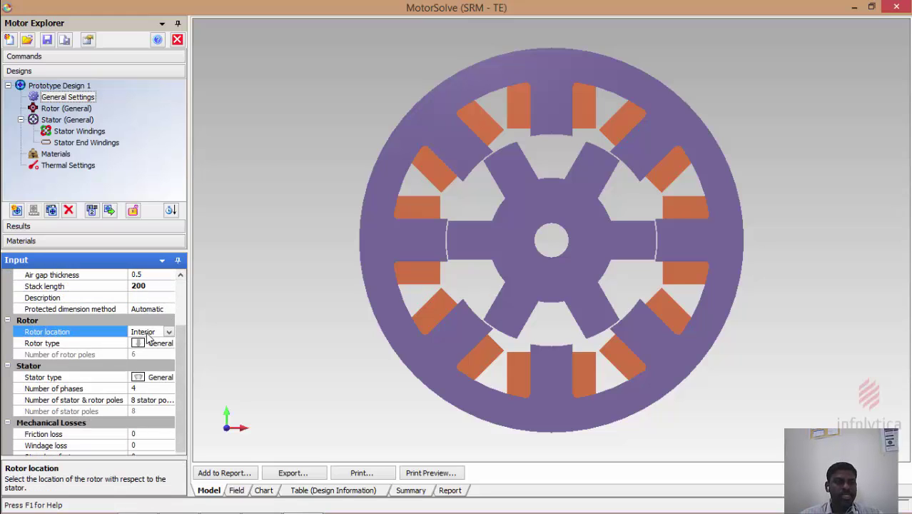
left_click(169, 331)
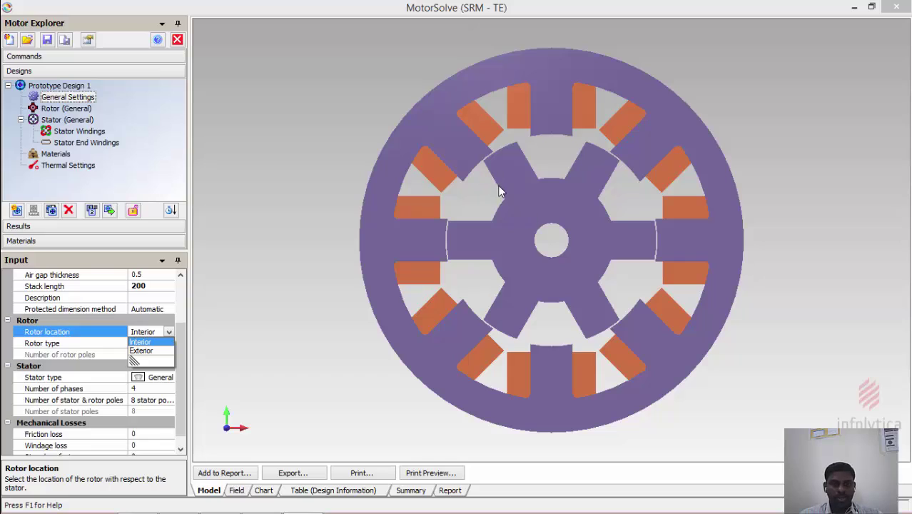
left_click(141, 357)
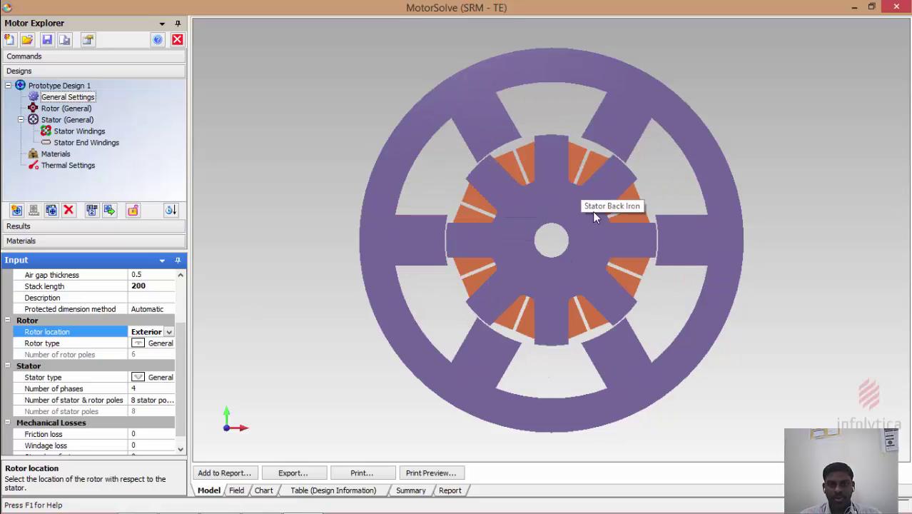
left_click(157, 332)
left_click(153, 349)
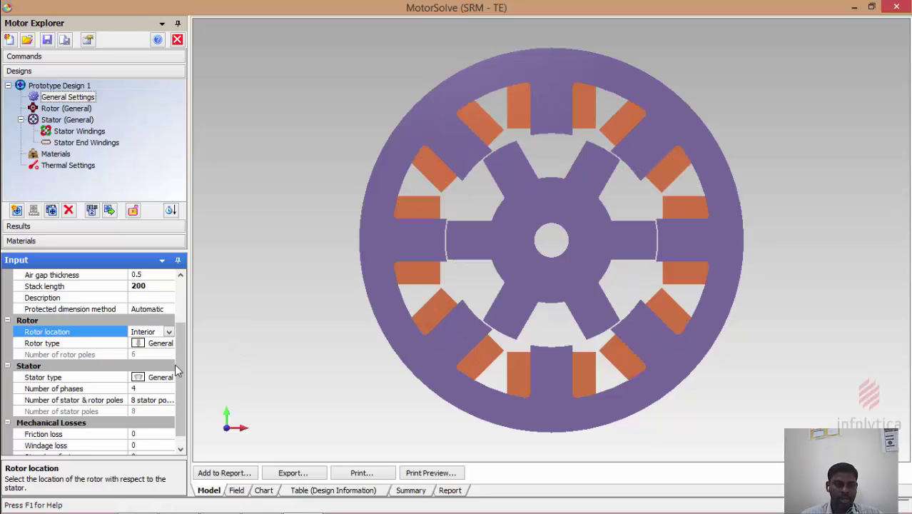
Step: Examine the available rotor types, the number of phases and the common stator and rotor pole combinations
scroll(171, 361, "down", 1)
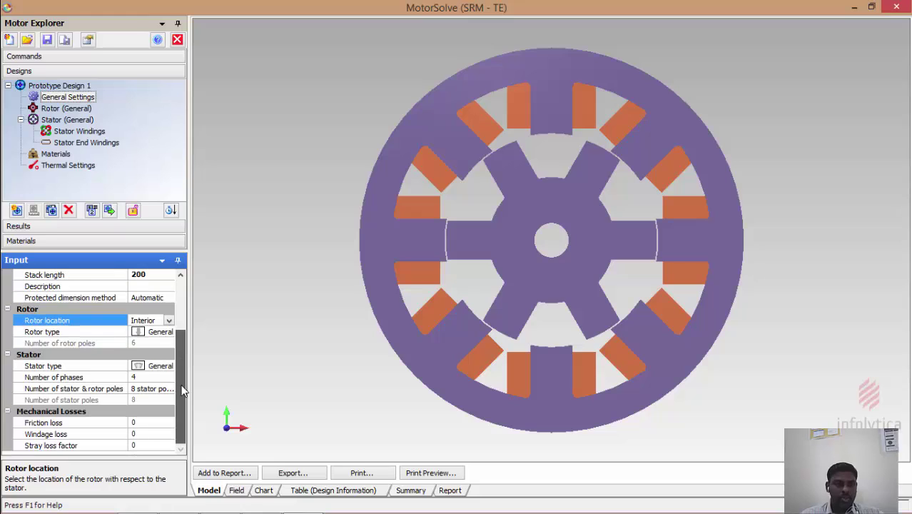
left_click(160, 334)
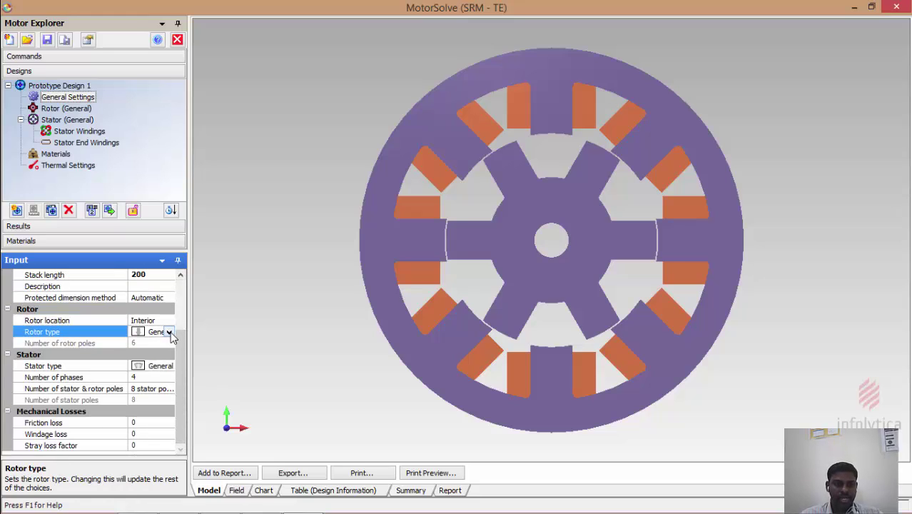
left_click(169, 332)
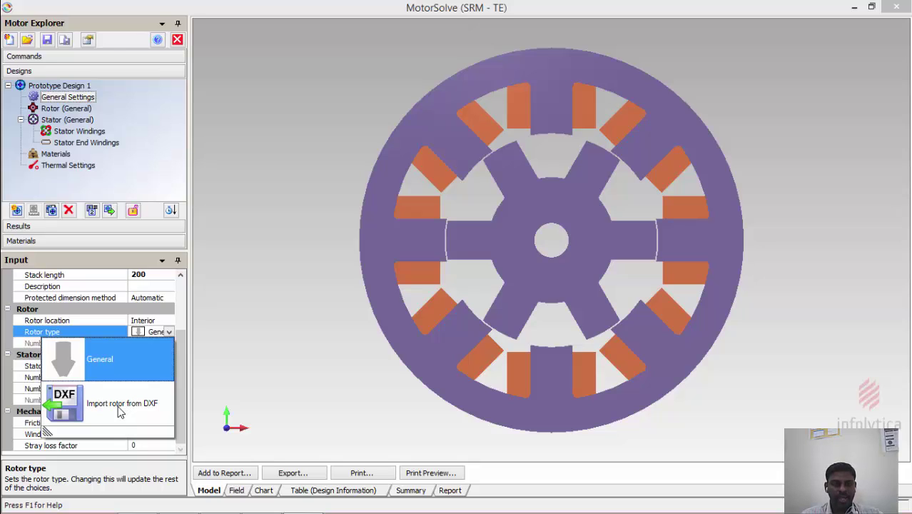
left_click(245, 364)
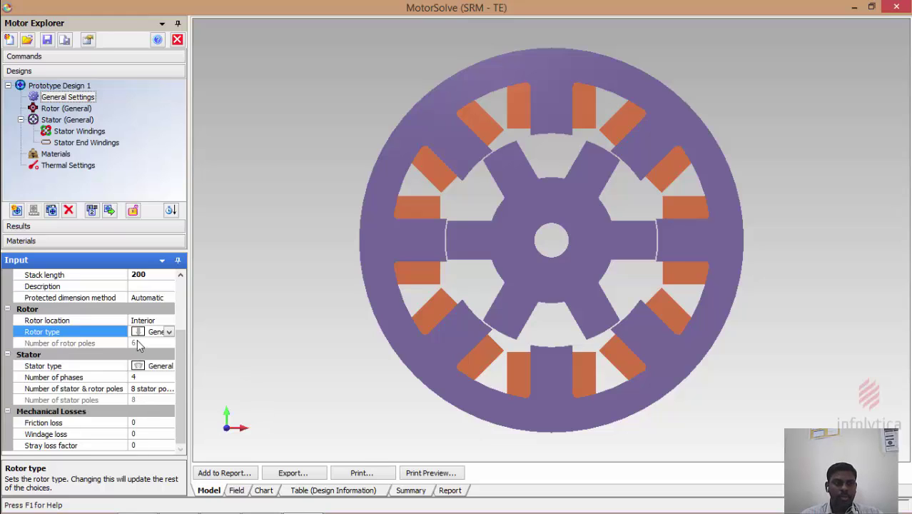
left_click(150, 378)
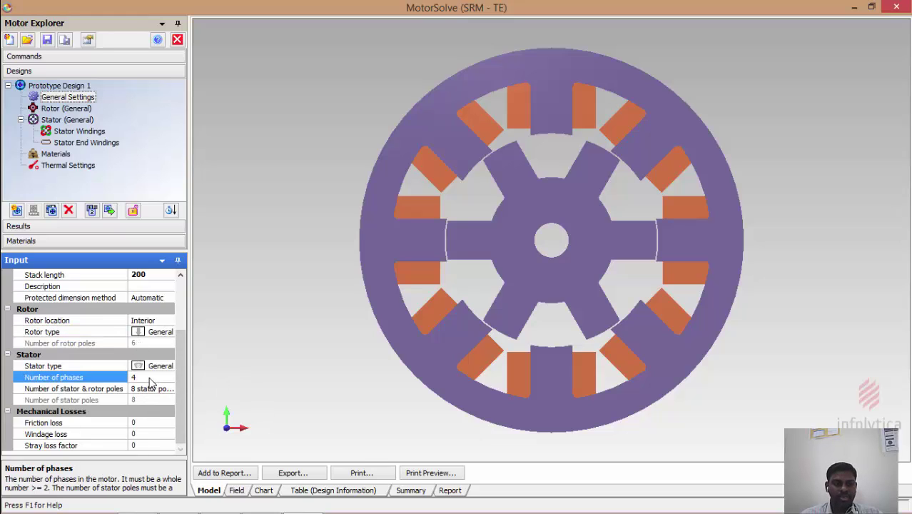
left_click(151, 380)
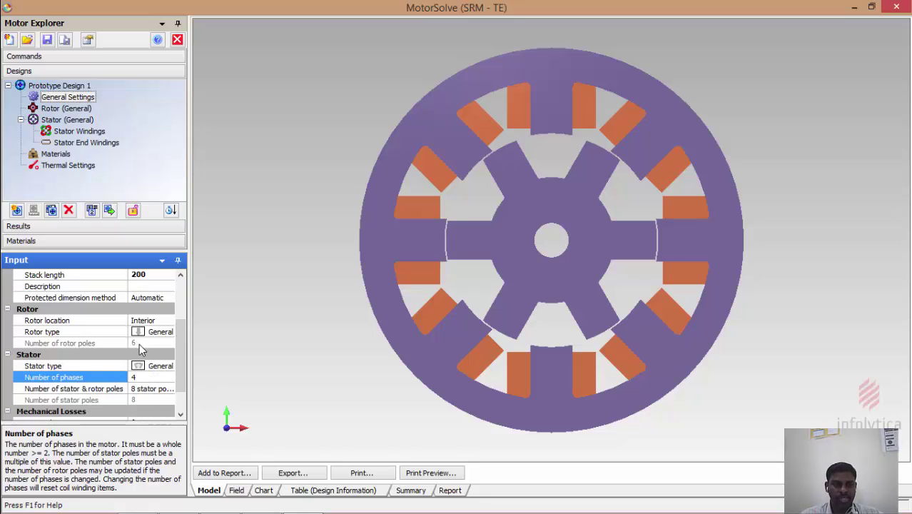
left_click(155, 388)
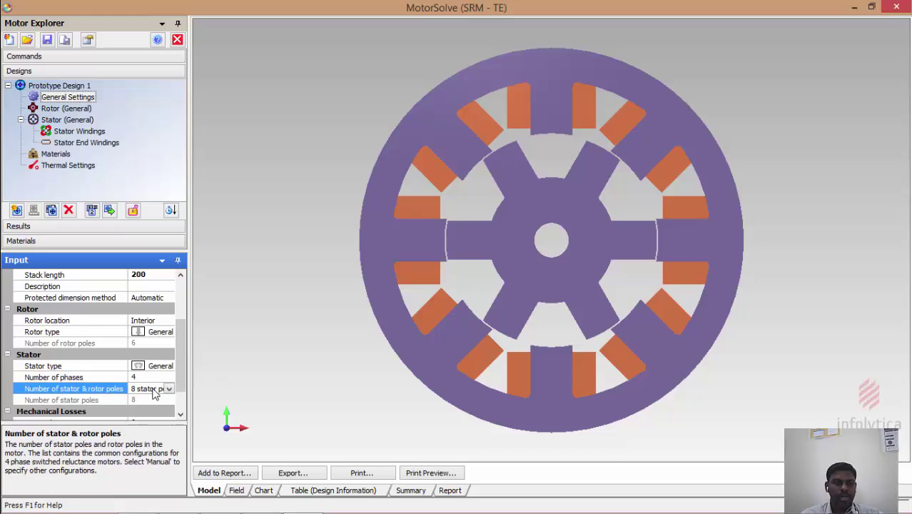
left_click(169, 389)
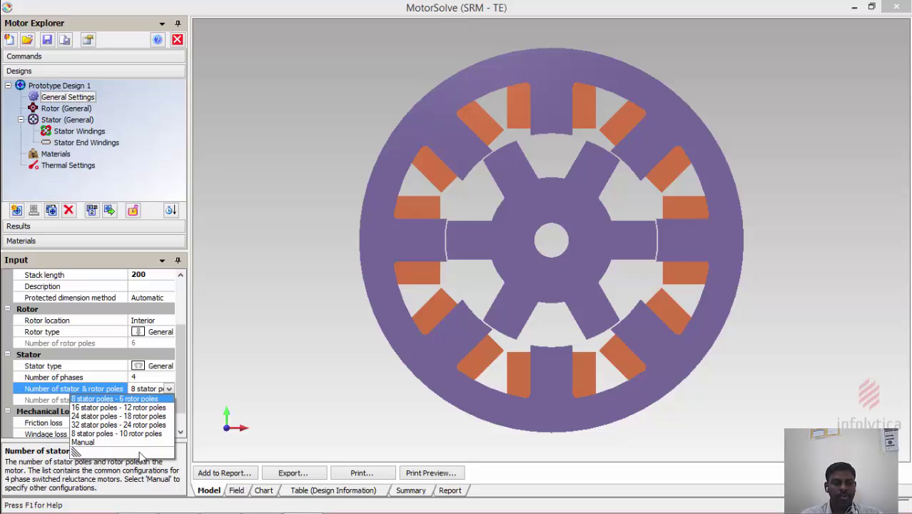
left_click(249, 375)
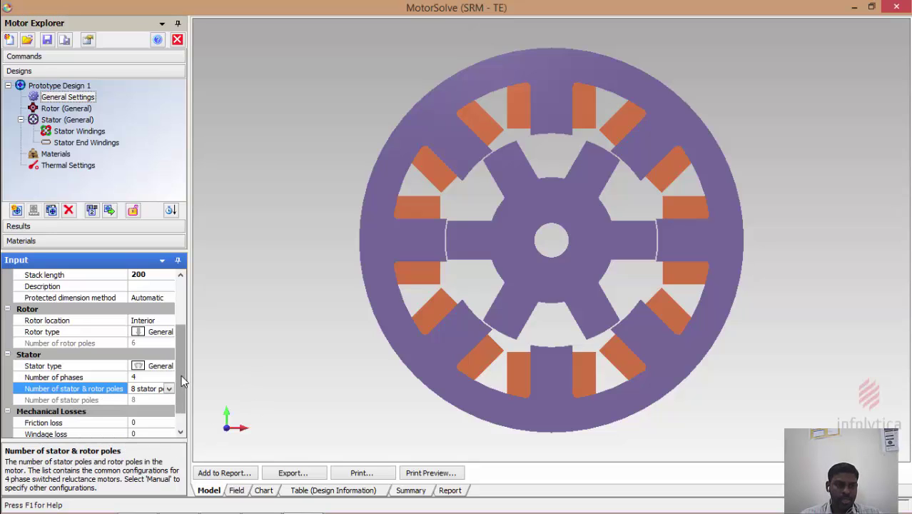
Step: Set the motor's friction loss, windage loss and stray loss factor to 19 each
left_click_drag(182, 381, 194, 423)
left_click(142, 405)
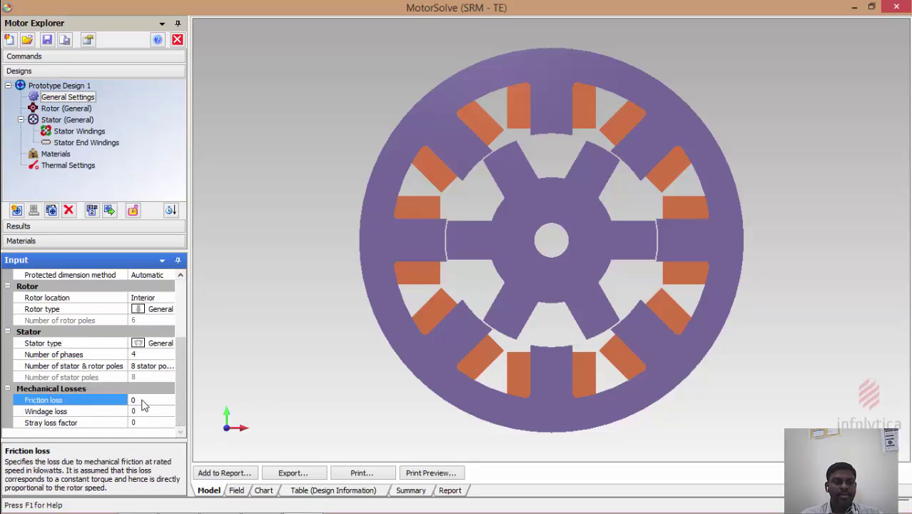
left_click(136, 400)
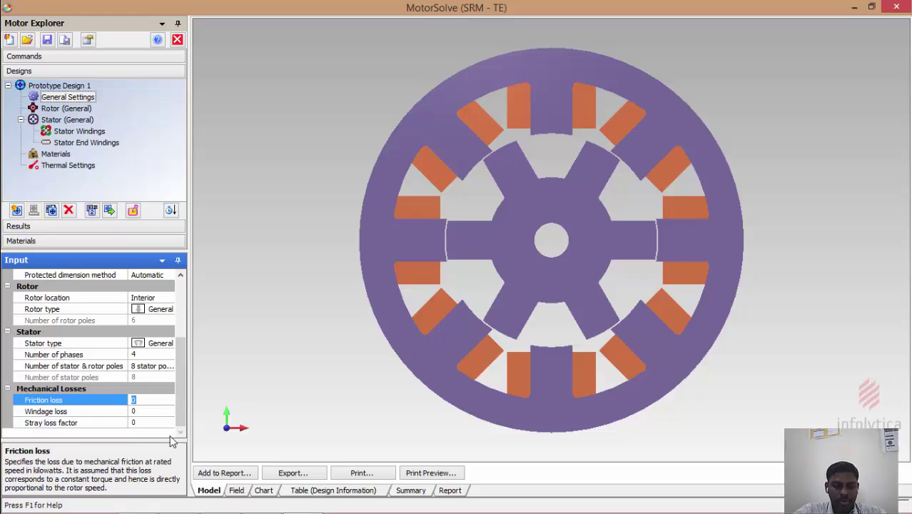
type("19")
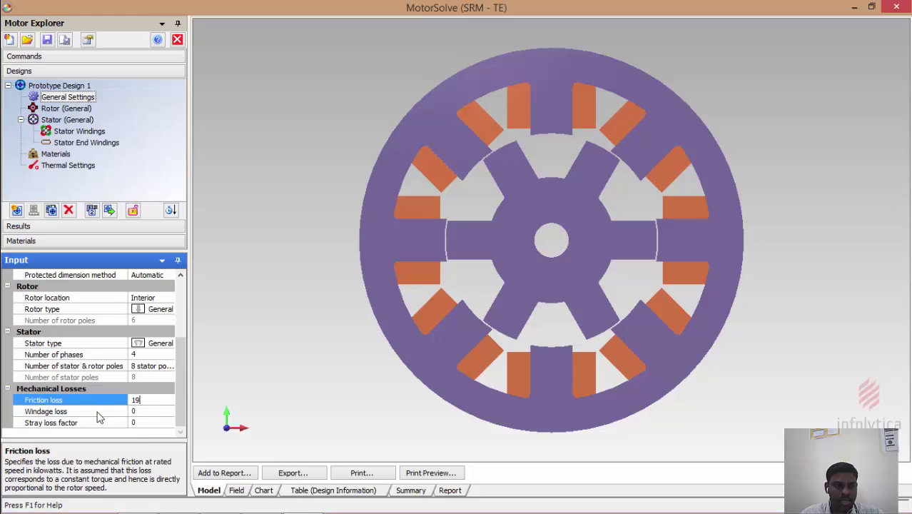
left_click(143, 413)
left_click(129, 427)
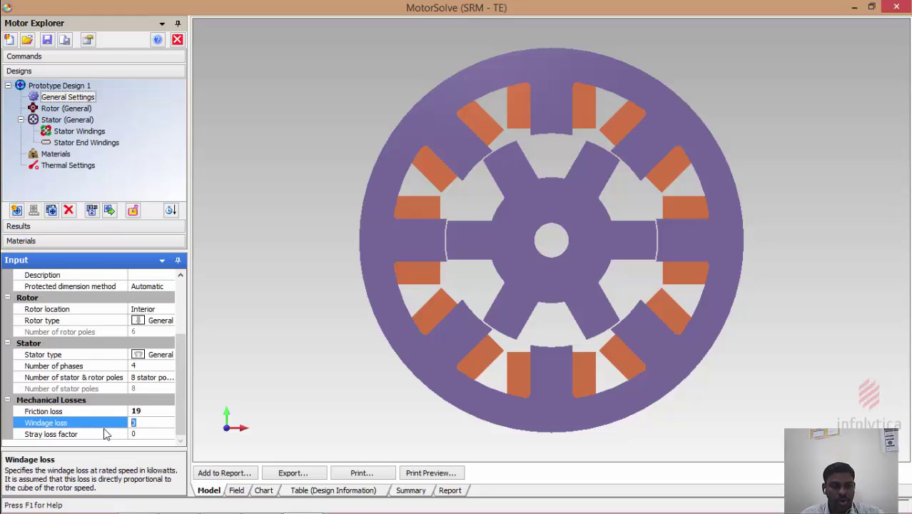
type("19")
left_click(140, 434)
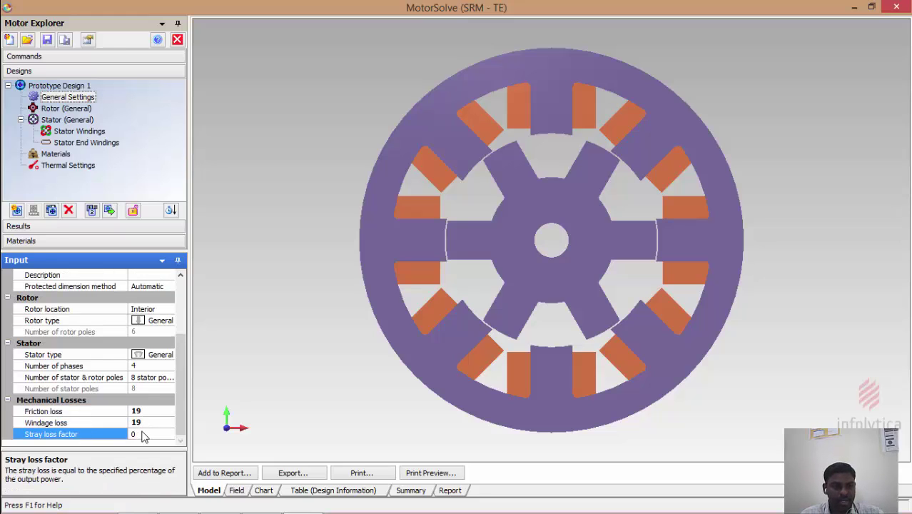
left_click(139, 445)
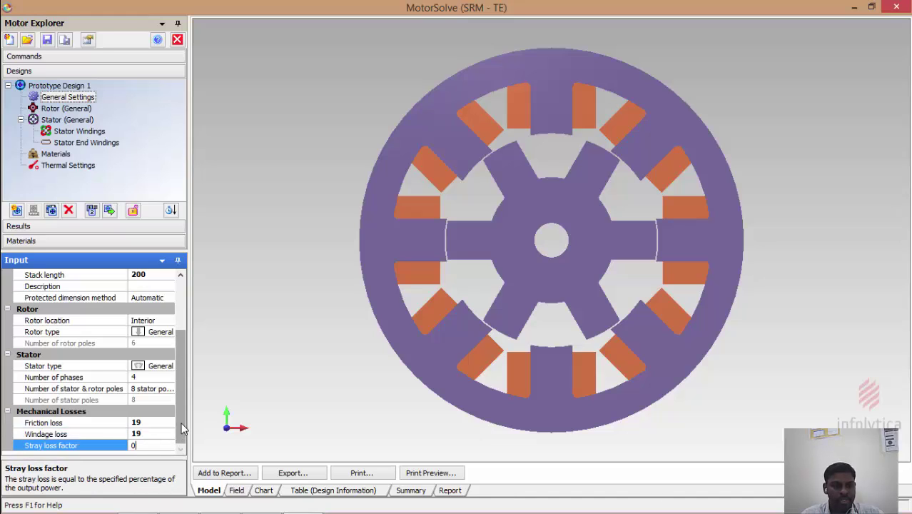
left_click(132, 446)
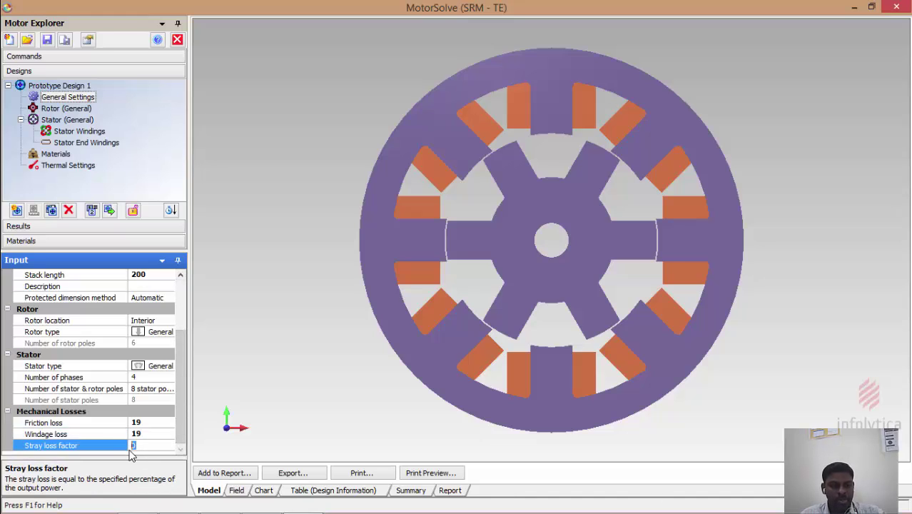
left_click(236, 385)
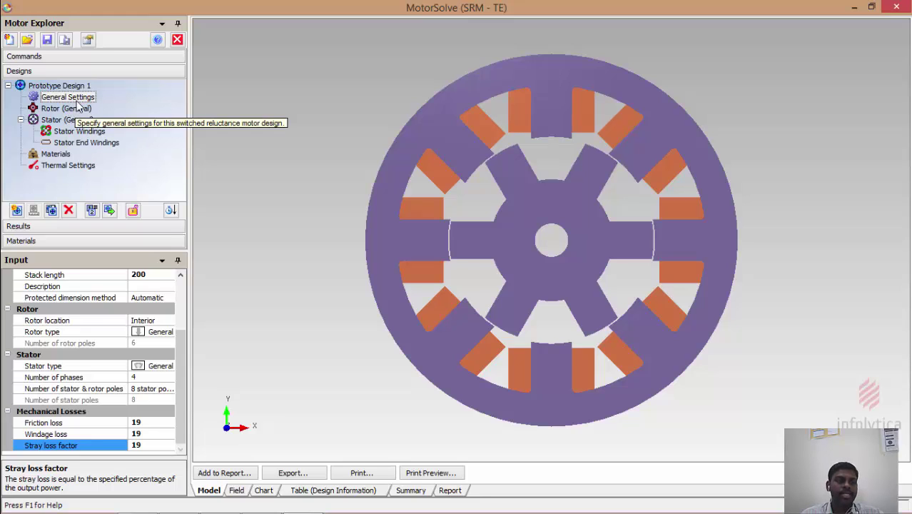
Step: Save the motor model to the Desktop as SRM5HP in the MotorSolve (*.moto) format
scroll(182, 343, "up", 1)
scroll(183, 332, "up", 2)
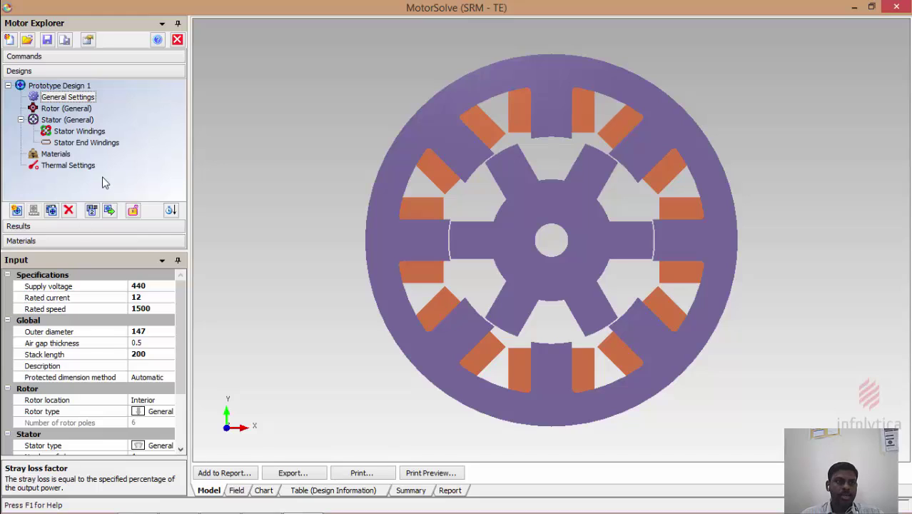
left_click(47, 41)
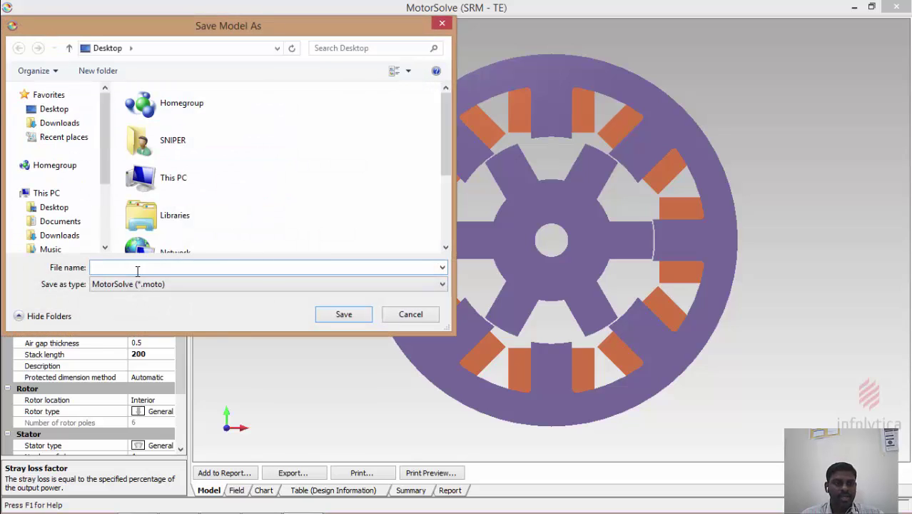
left_click(57, 112)
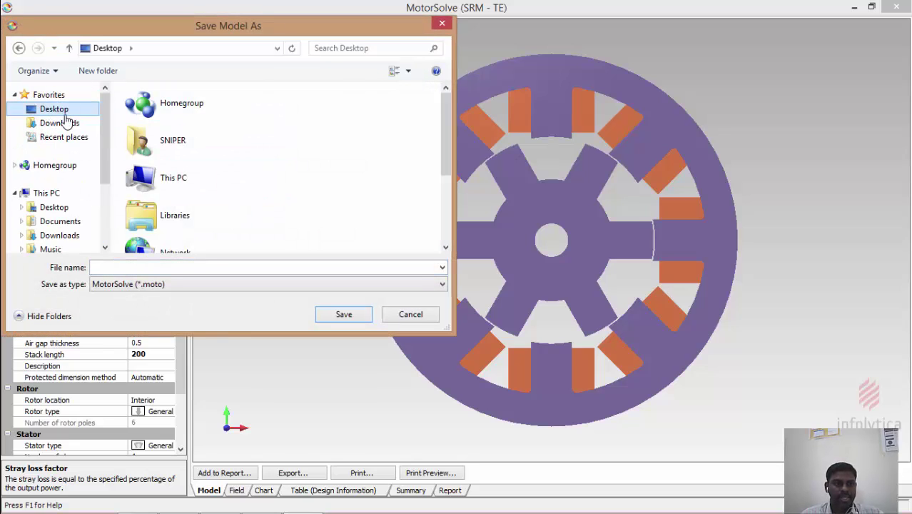
left_click(117, 268)
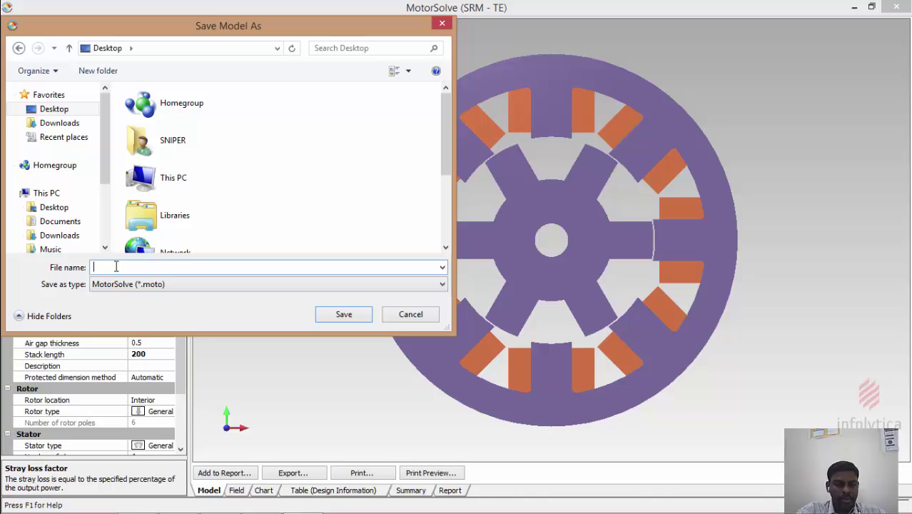
type("SRM5HP")
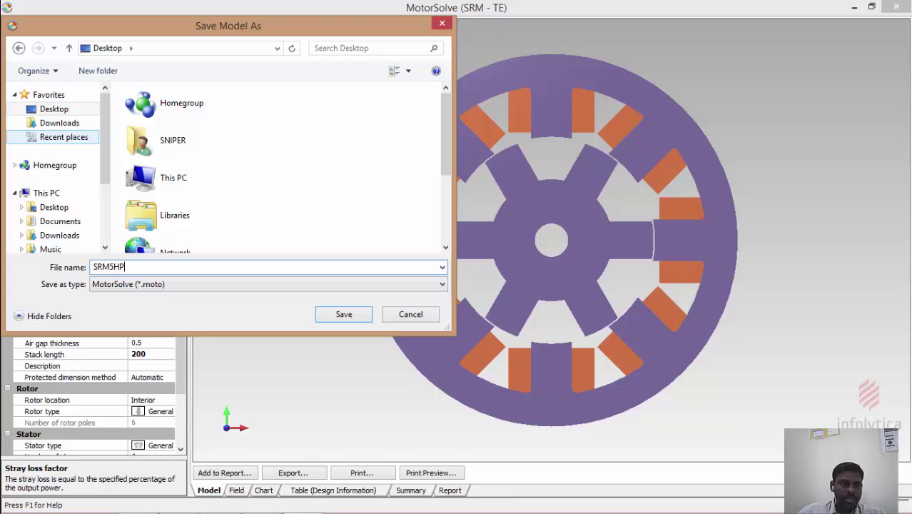
left_click(334, 314)
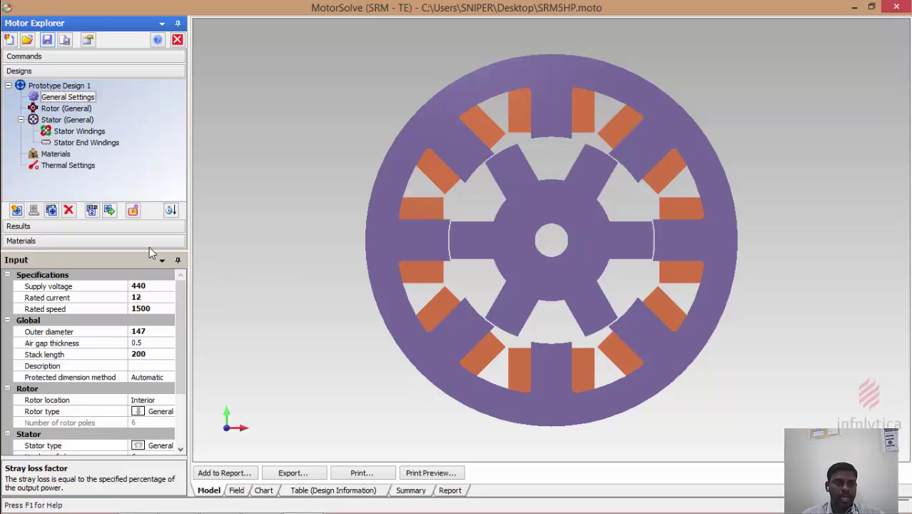
Step: Open the rotor's settings and view which of its dimensions can be protected
left_click(81, 108)
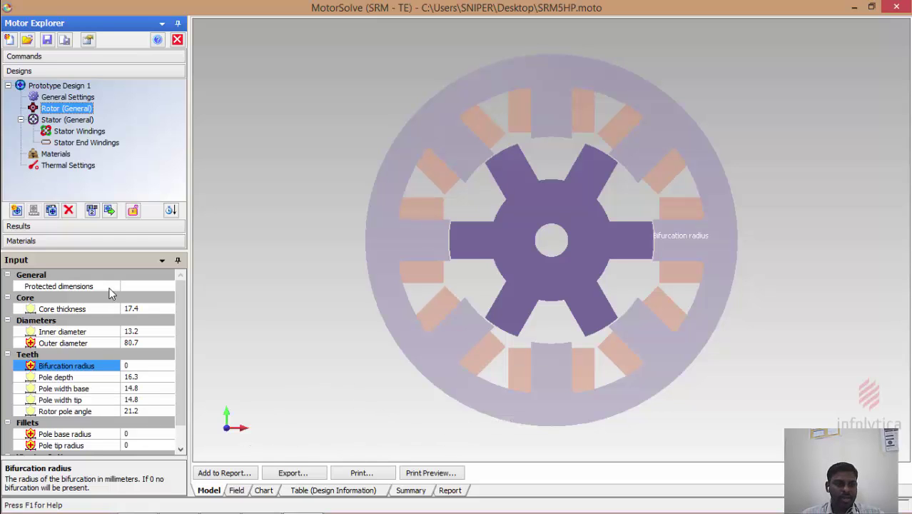
left_click(158, 285)
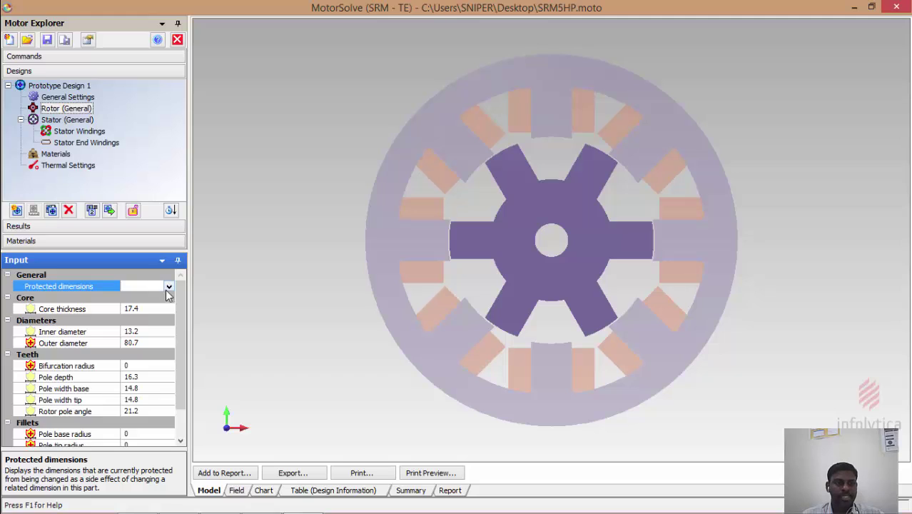
left_click(169, 286)
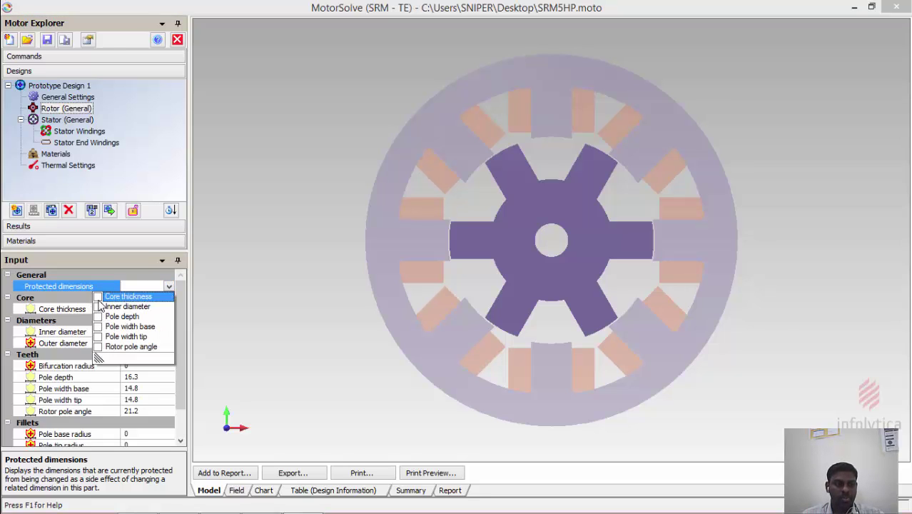
Step: Try protecting the rotor's core thickness and inner diameter, and clear both protections
left_click(99, 306)
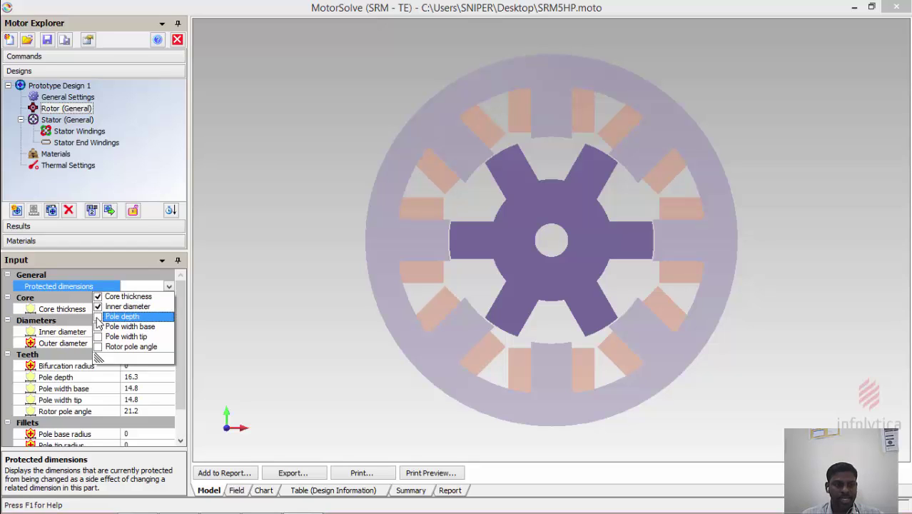
left_click(99, 307)
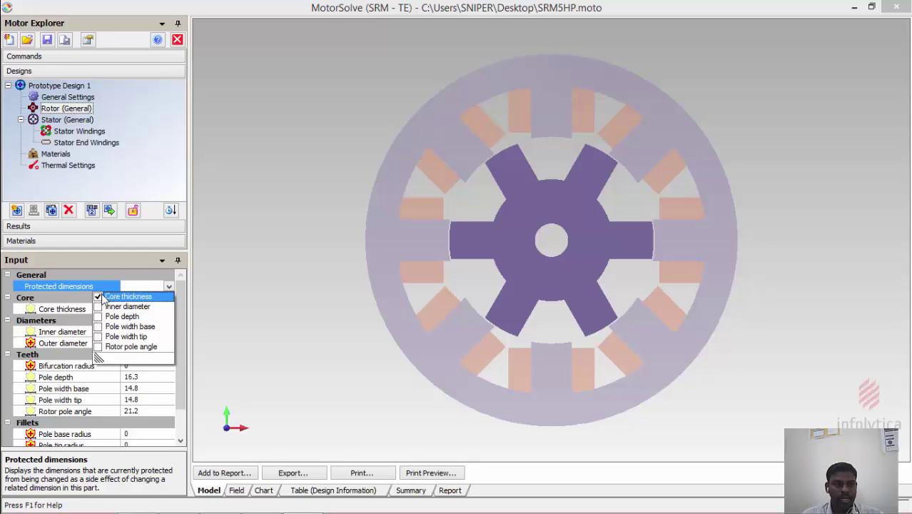
left_click(98, 297)
left_click(277, 291)
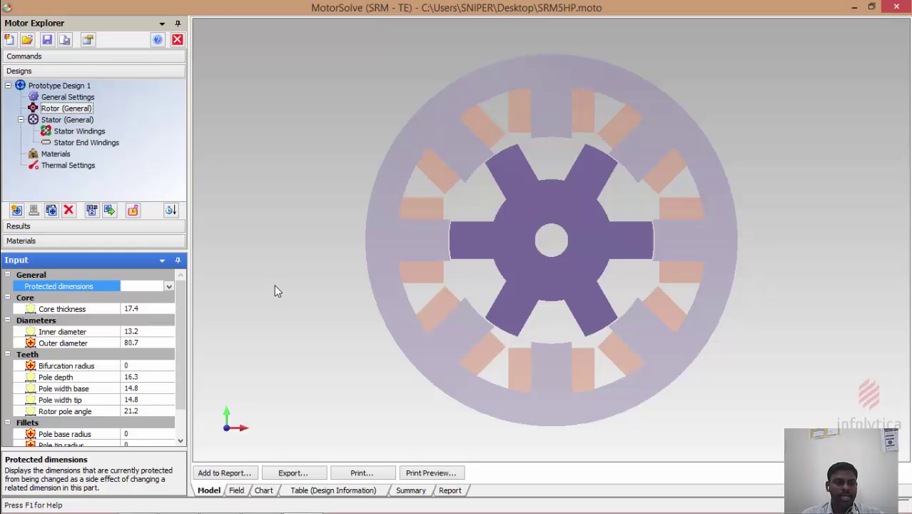
Step: Set the rotor's inner diameter to 28 mm
left_click(139, 310)
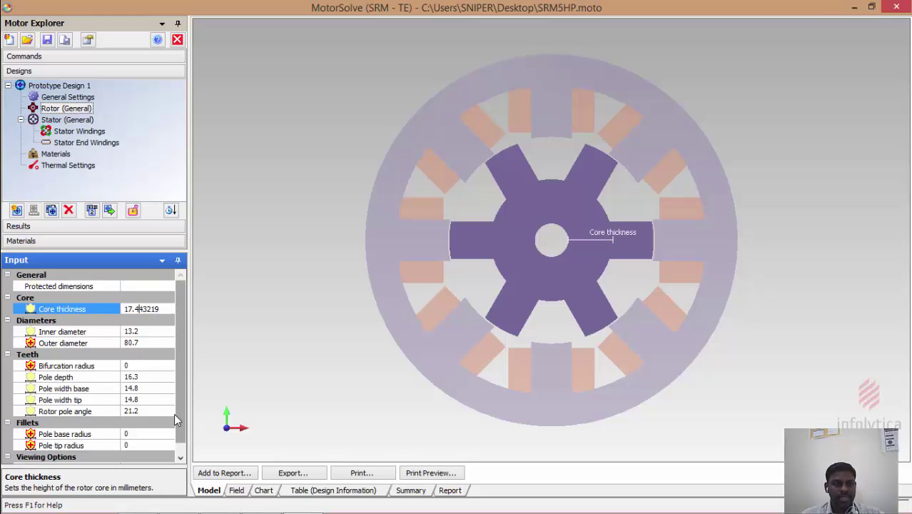
left_click(134, 333)
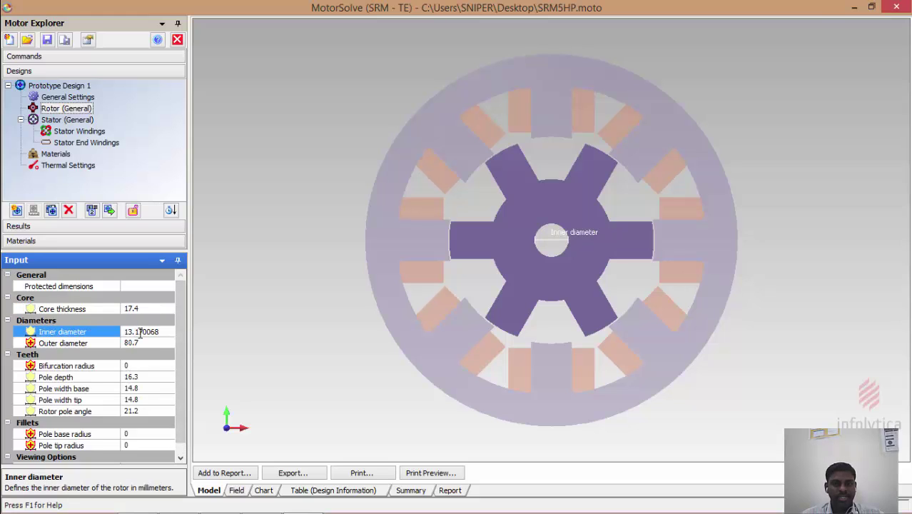
double_click(158, 333)
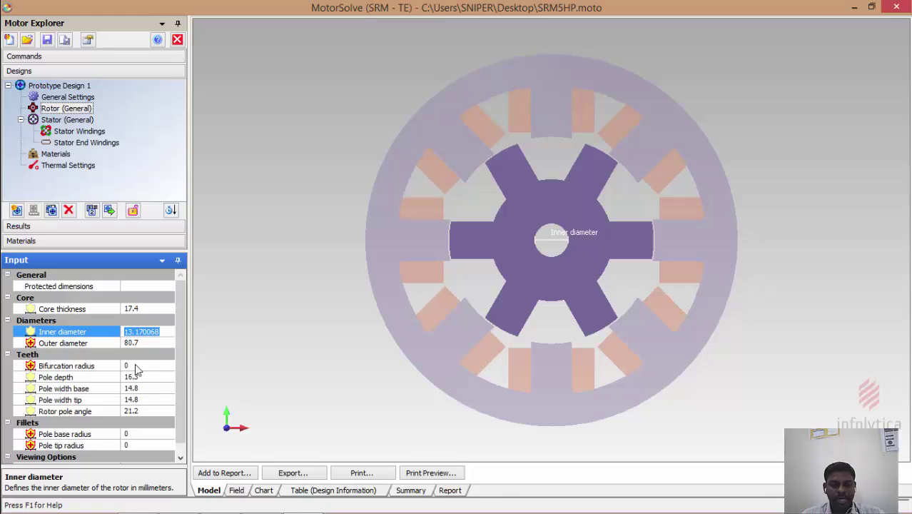
type("28")
key("Return")
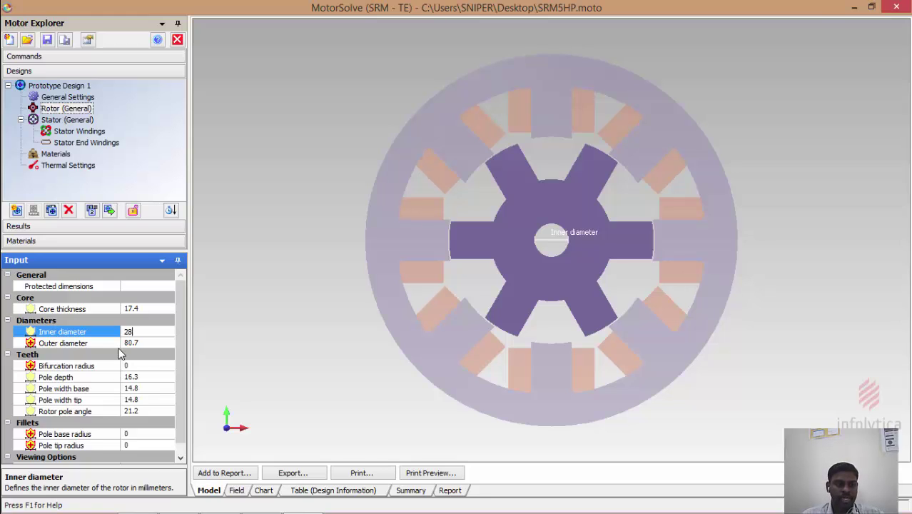
Step: Set the rotor's outer diameter to 98 mm
left_click(139, 344)
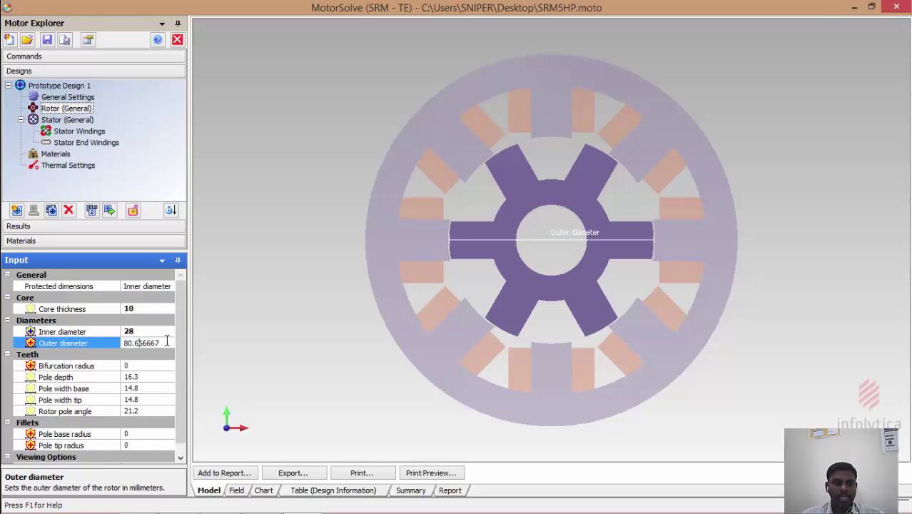
mouse_move(166, 344)
left_mouse_down()
mouse_move(124, 343)
mouse_move(169, 332)
left_mouse_up()
left_click(127, 343)
type("98")
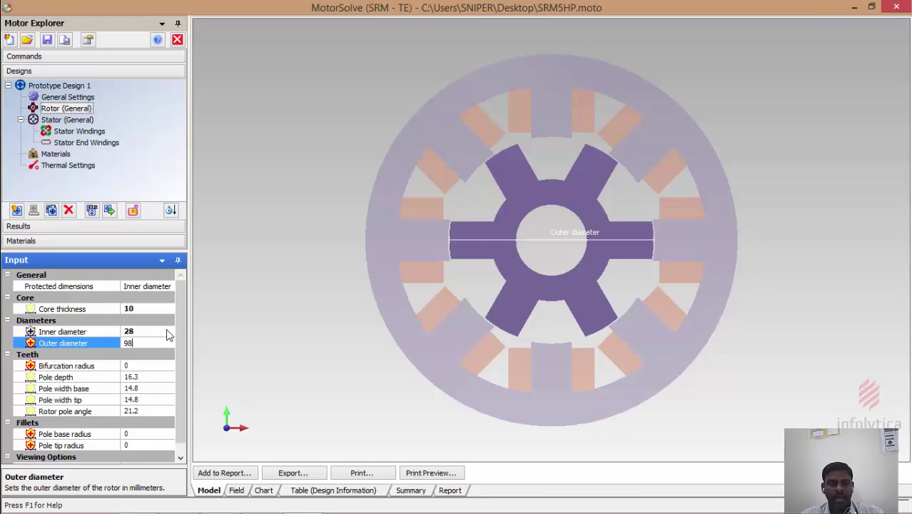
key("Return")
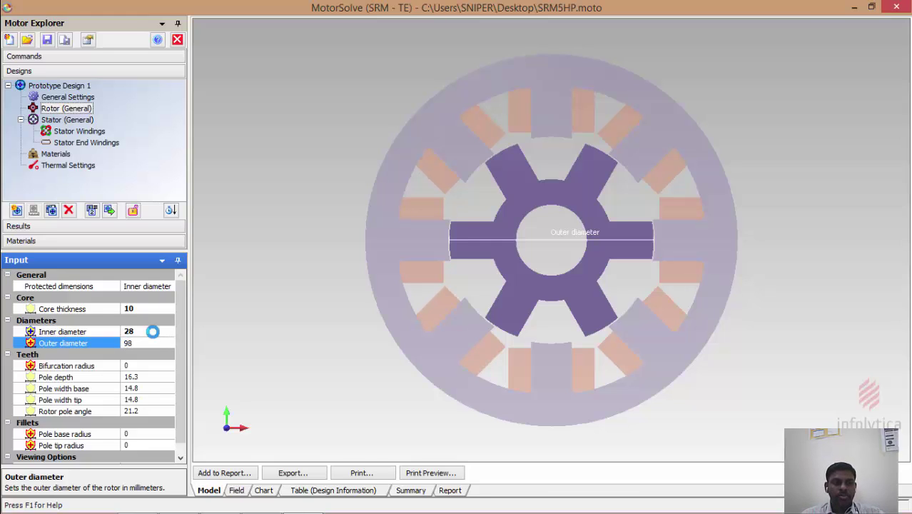
left_click(153, 331)
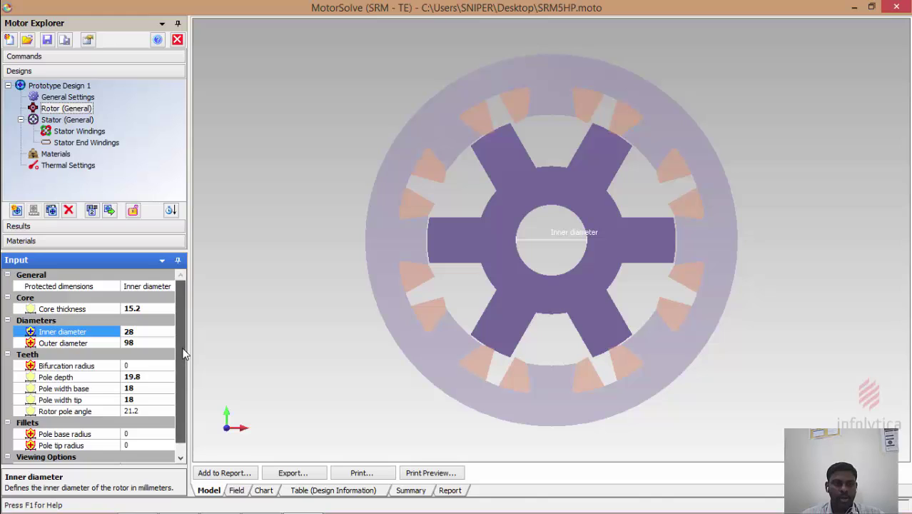
Step: Look up the stator pole height in the Excel specification sheet and enter 29.2 mm as the rotor's pole depth in MotorSolve
left_click_drag(182, 350, 179, 375)
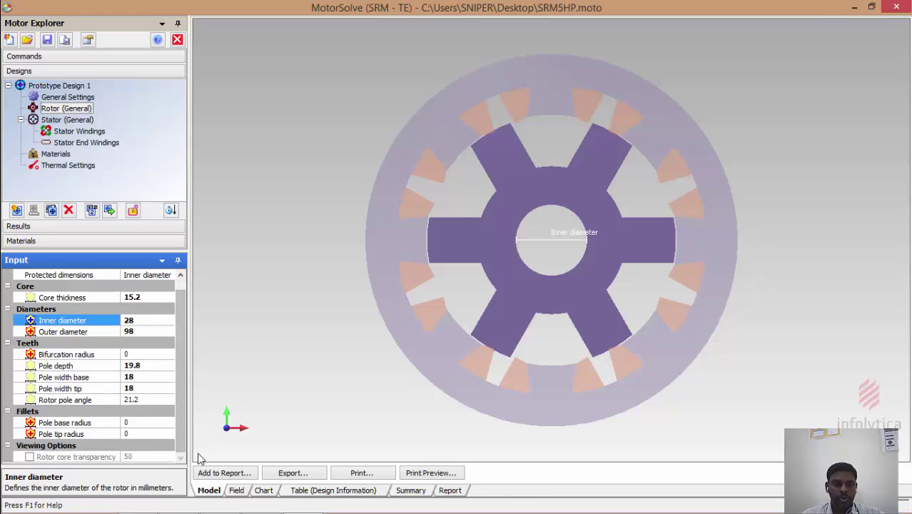
left_click(142, 366)
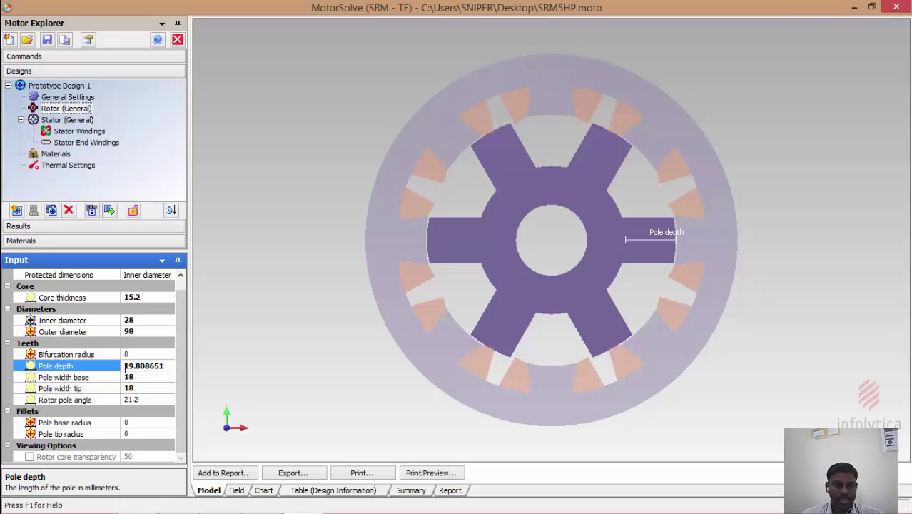
left_click_drag(126, 363, 169, 364)
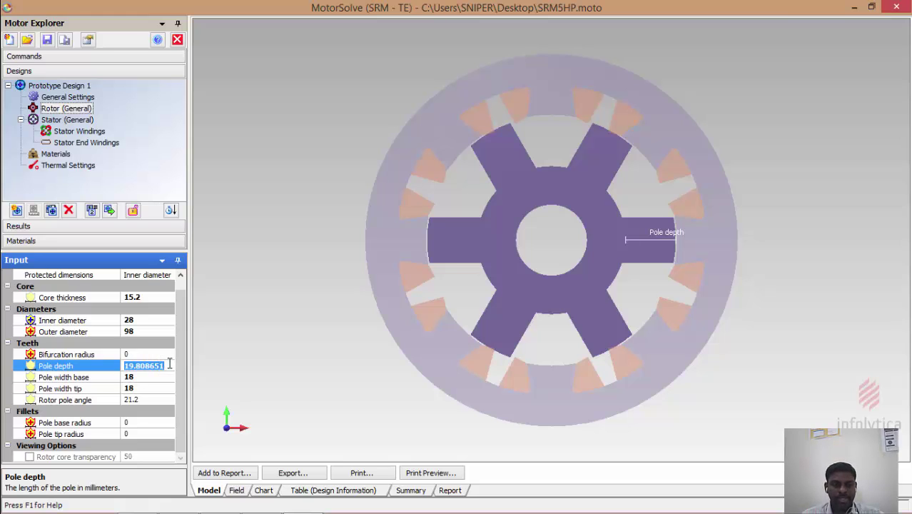
left_click(261, 500)
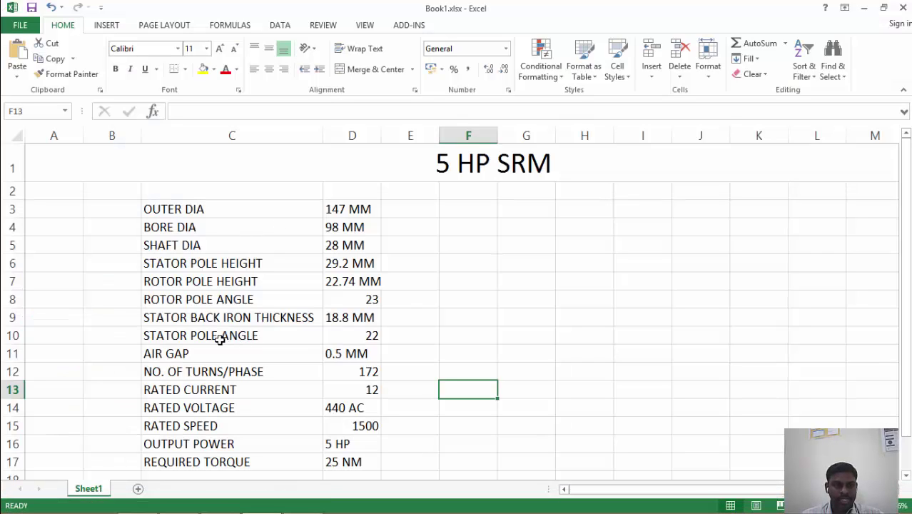
left_click(205, 300)
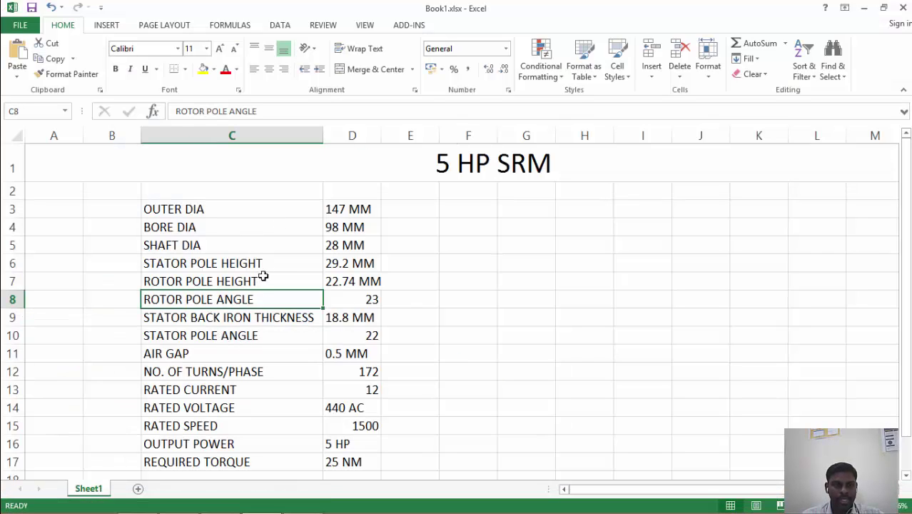
left_click(330, 264)
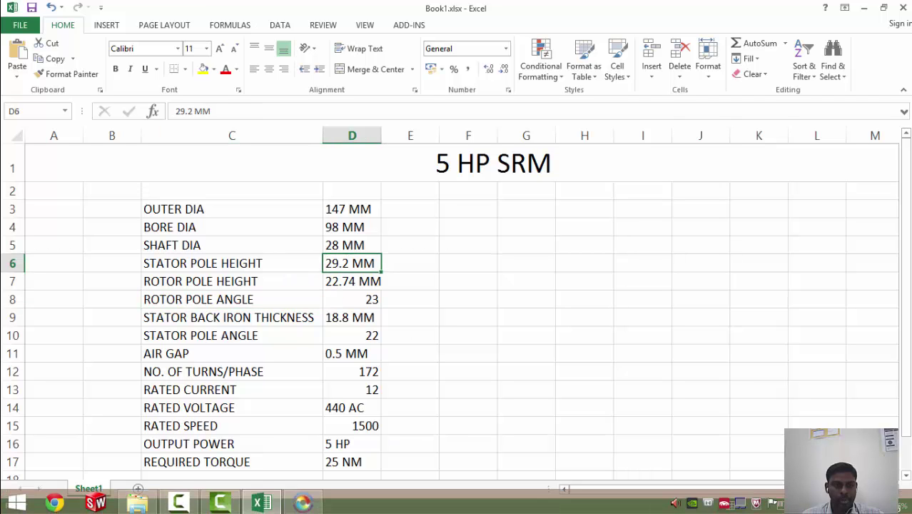
left_click(303, 501)
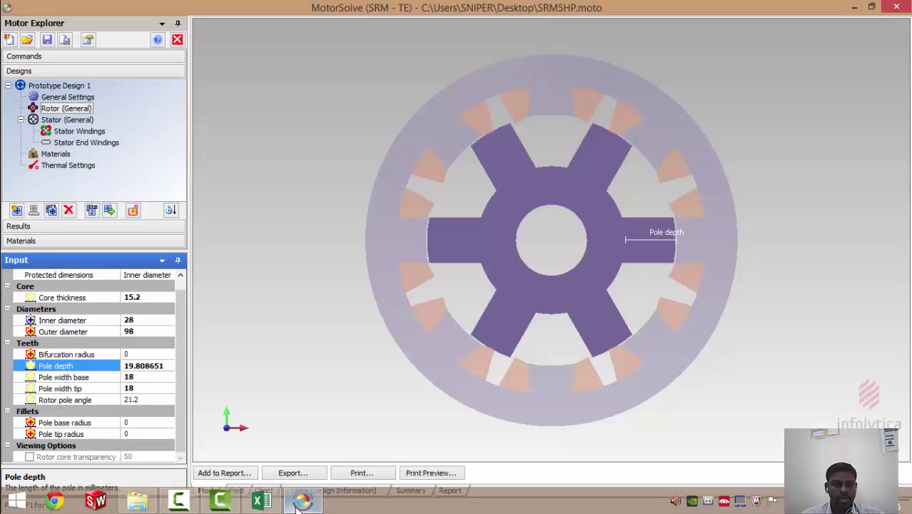
left_click(125, 365)
type("2")
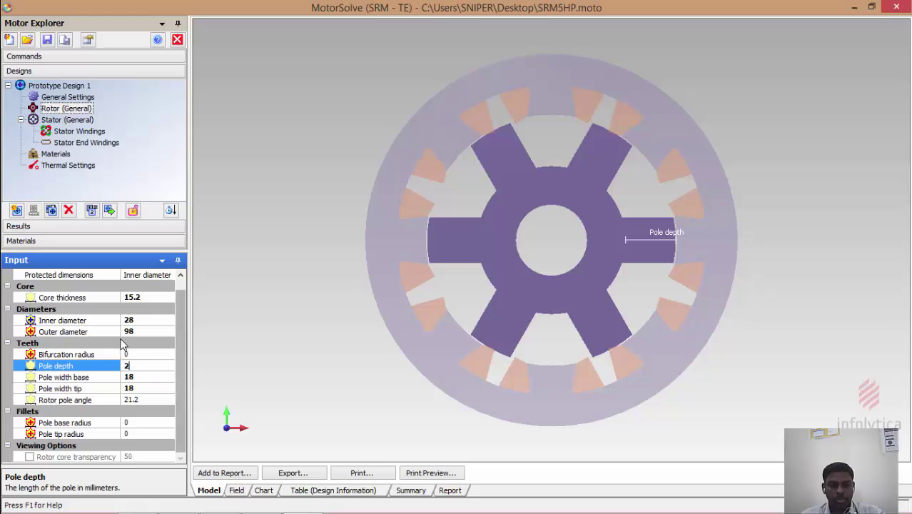
type("9.2")
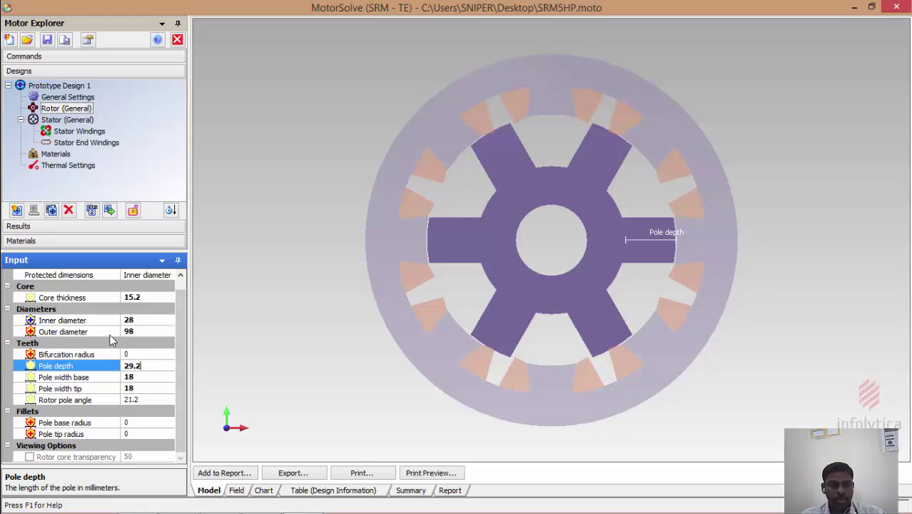
Step: Try a rotor pole width of 29 mm at the base
left_click(151, 378)
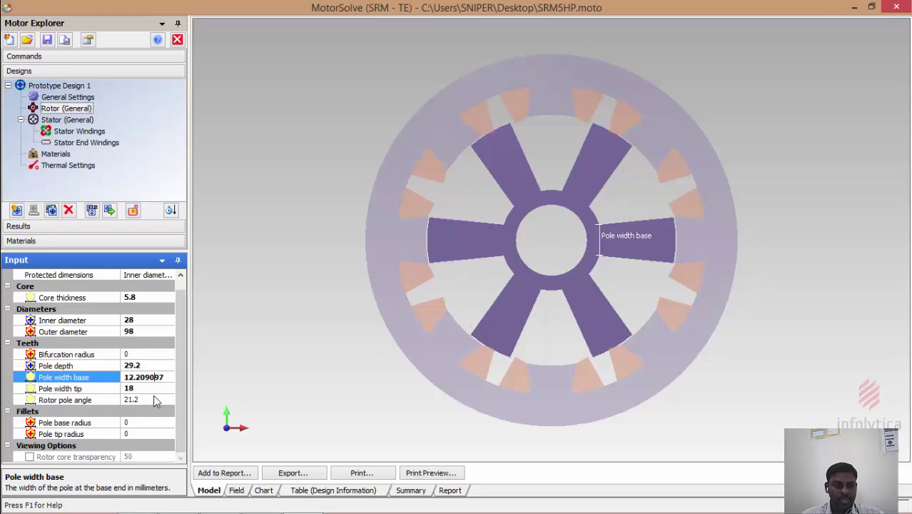
left_click(167, 376)
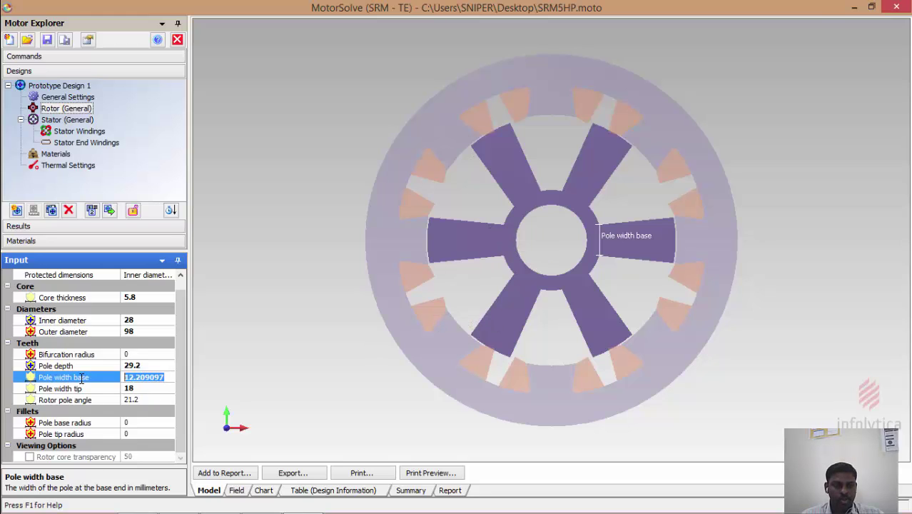
type("29")
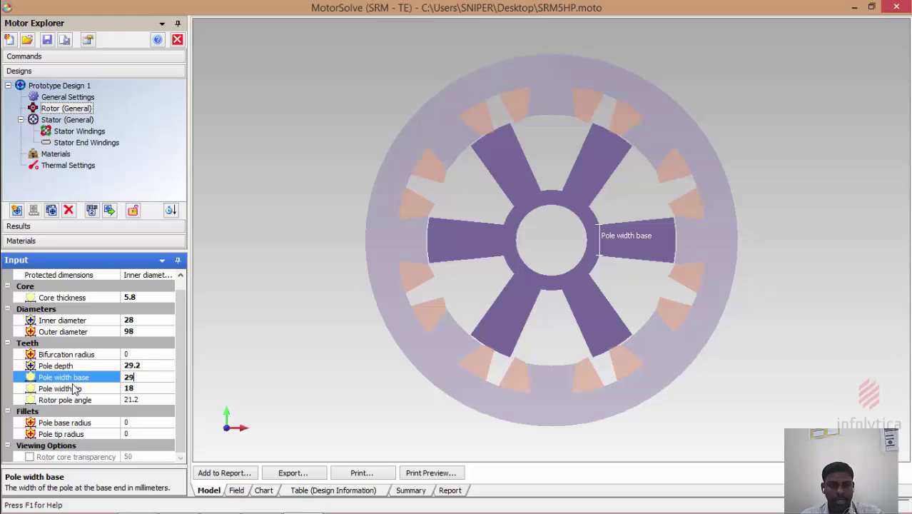
left_click(147, 389)
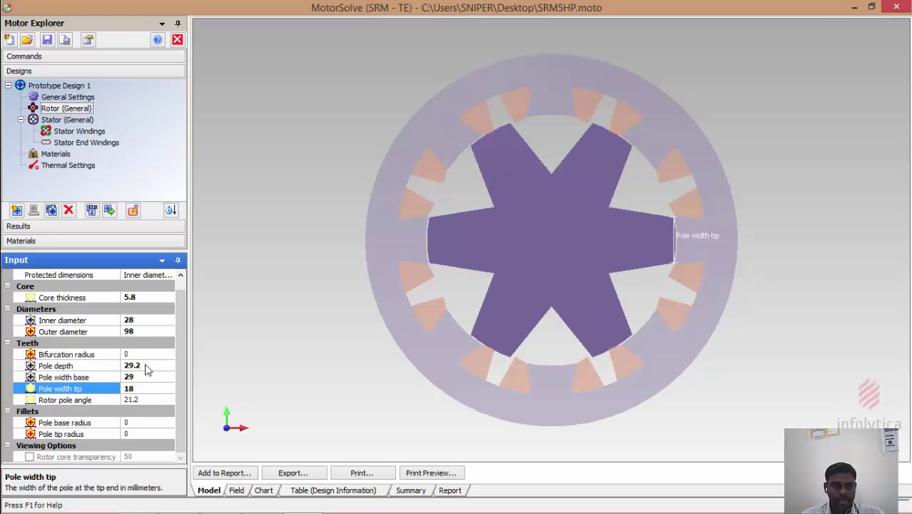
Step: Set the rotor's pole depth to 14.6 mm
left_click(147, 367)
left_click_drag(146, 367, 118, 365)
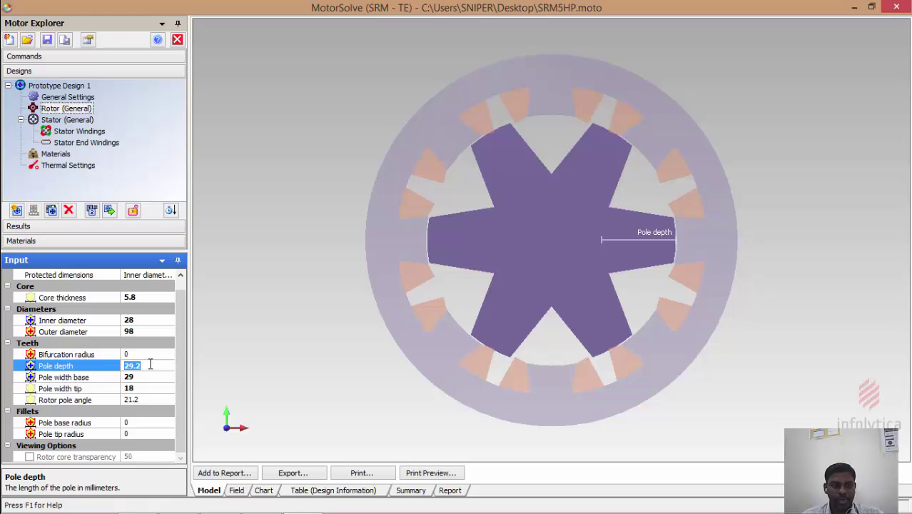
type("1")
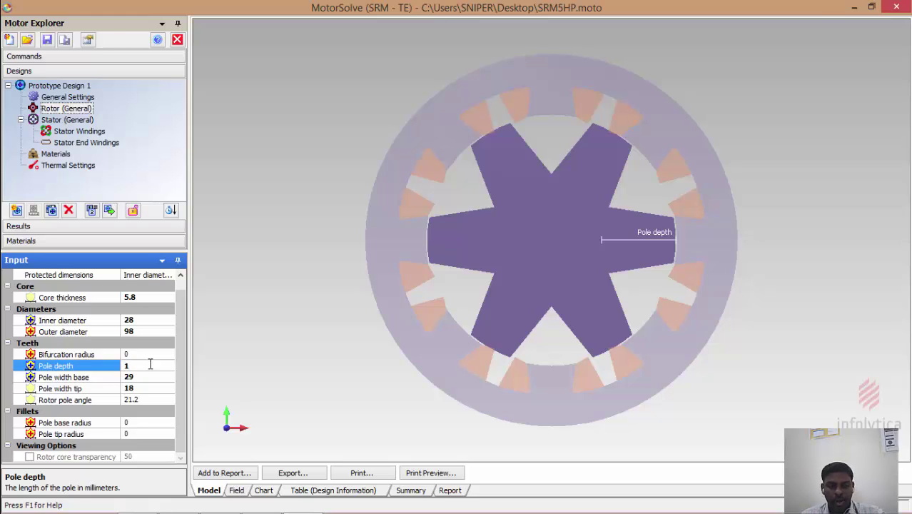
type("4.6")
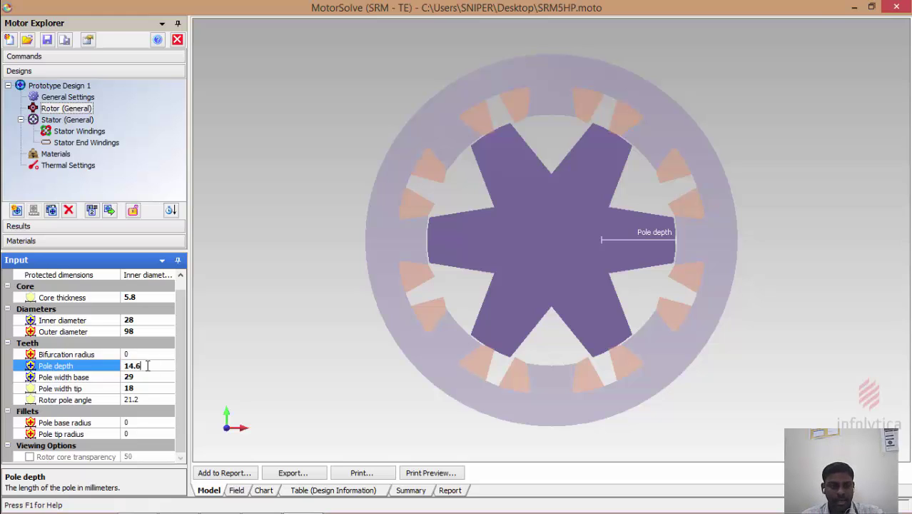
Step: Set the rotor's pole width to 14 mm at both the base and the tip
left_click(141, 378)
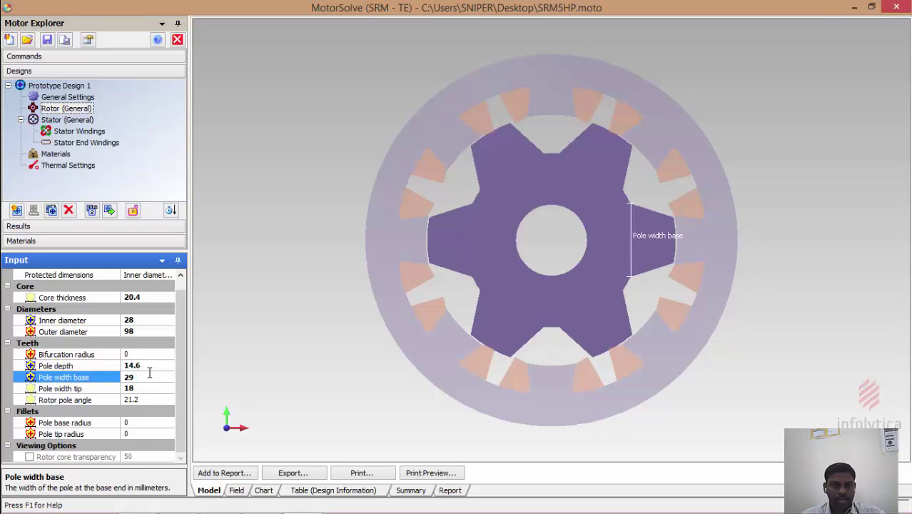
double_click(146, 378)
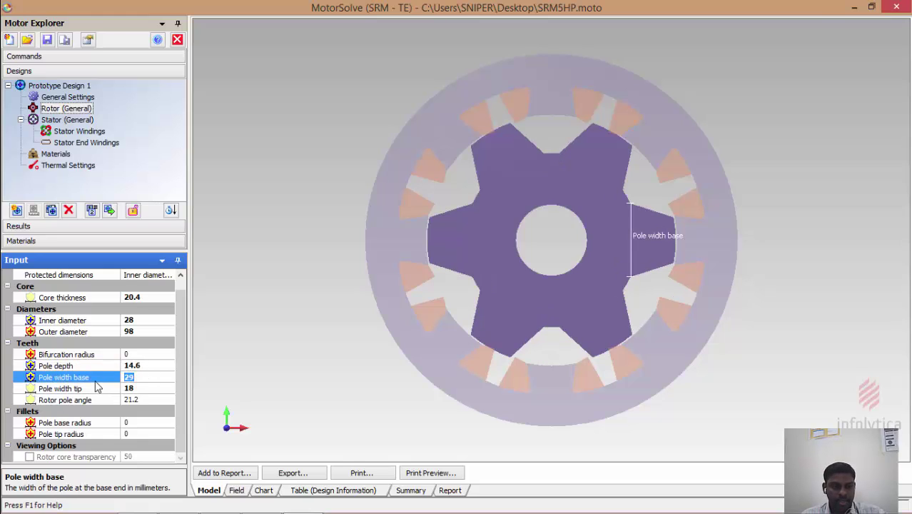
type("14")
left_click(151, 388)
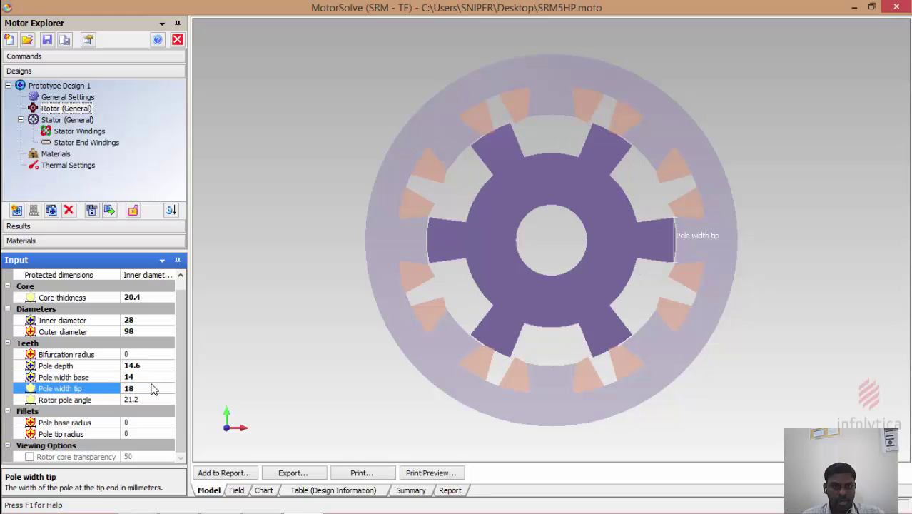
double_click(144, 389)
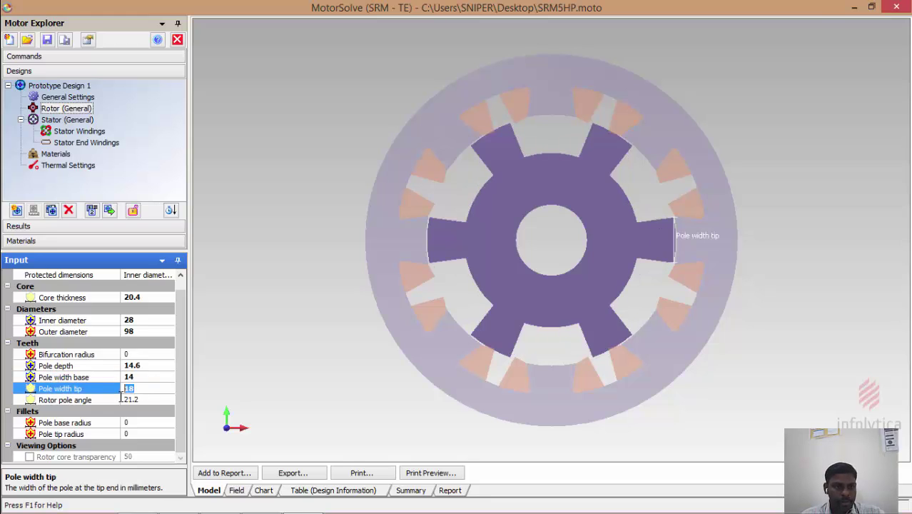
type("14")
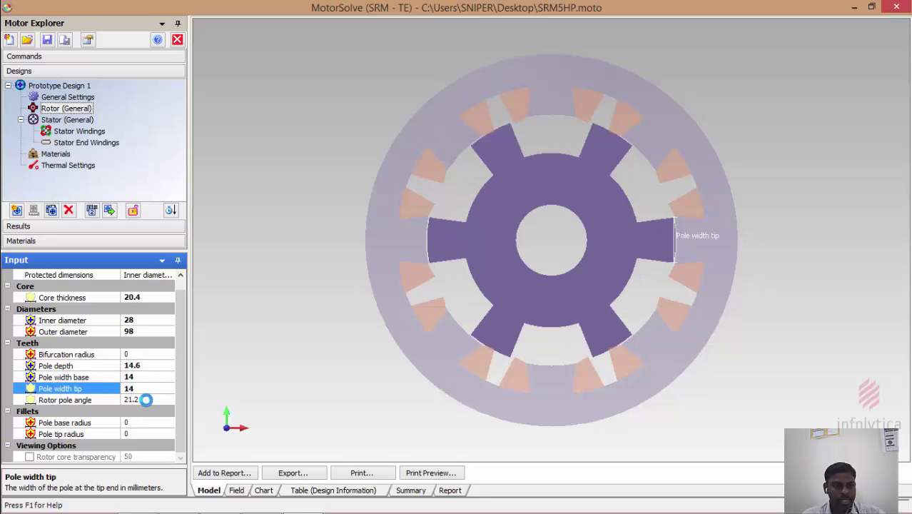
Step: Set the rotor pole angle to 23 degrees and resolve the dimension conflict by unprotecting the pole width tip
left_click(148, 399)
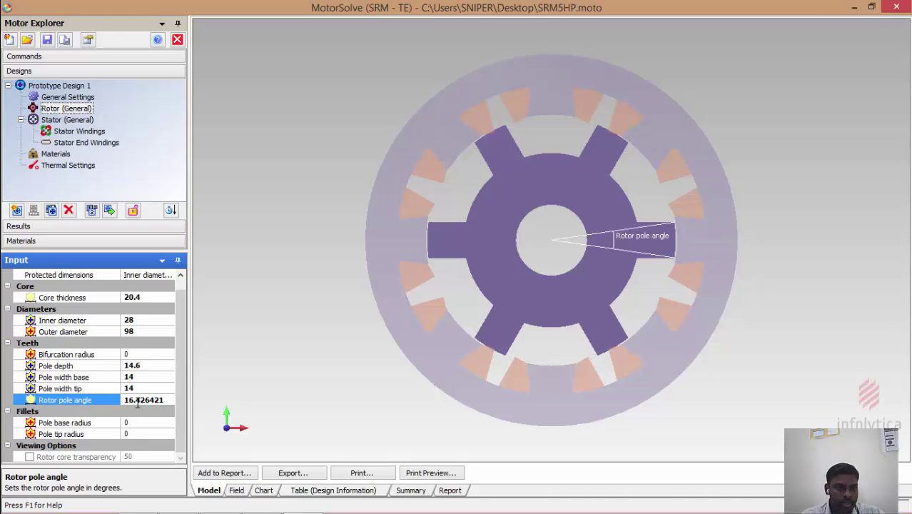
left_click_drag(124, 400, 174, 400)
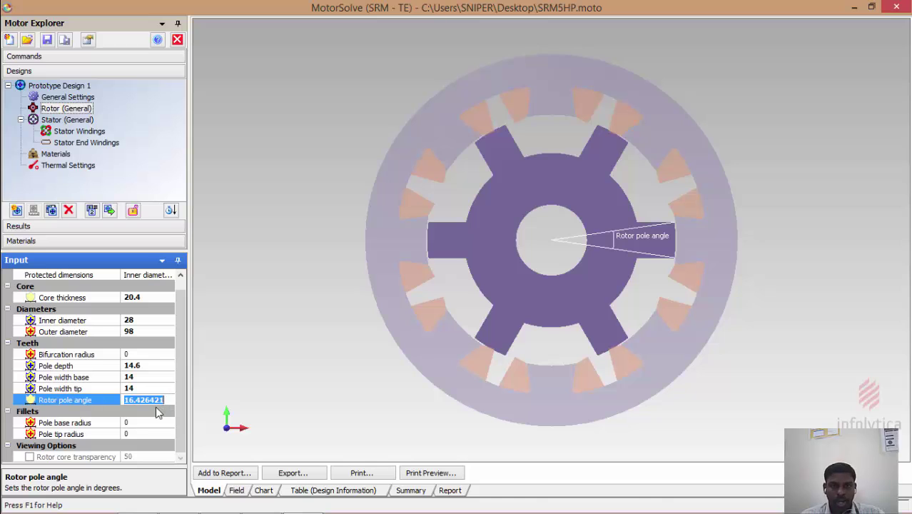
type("23")
key("Return")
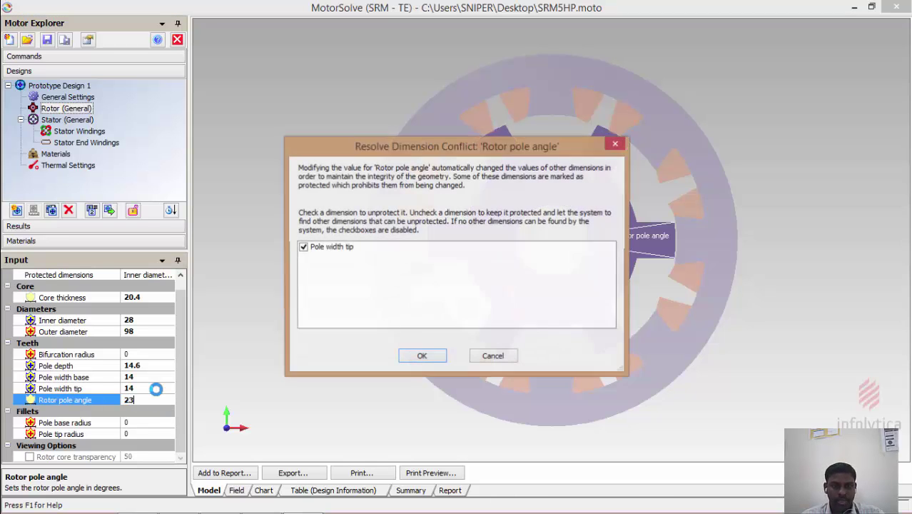
left_click(422, 355)
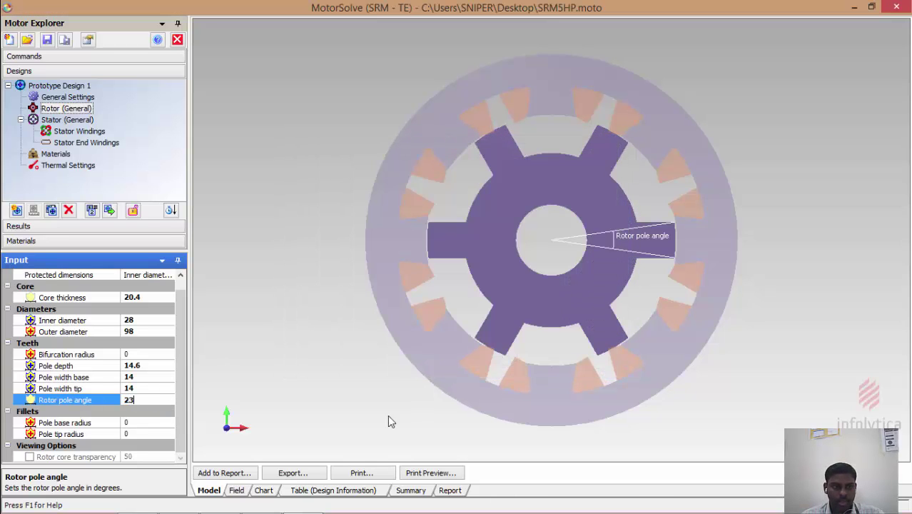
Step: Unprotect all of the rotor's protected dimensions, including inner diameter, pole depth, pole width base and rotor pole angle
left_click(162, 279)
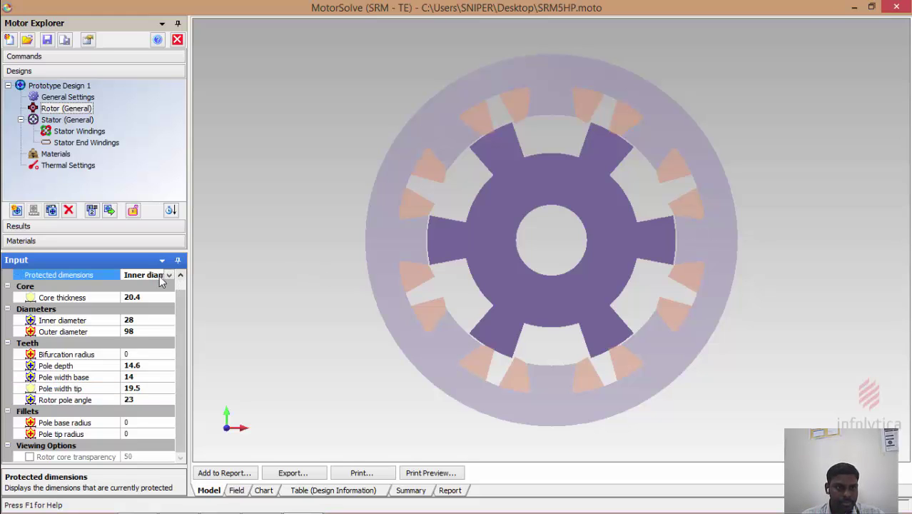
left_click(169, 274)
left_click(98, 295)
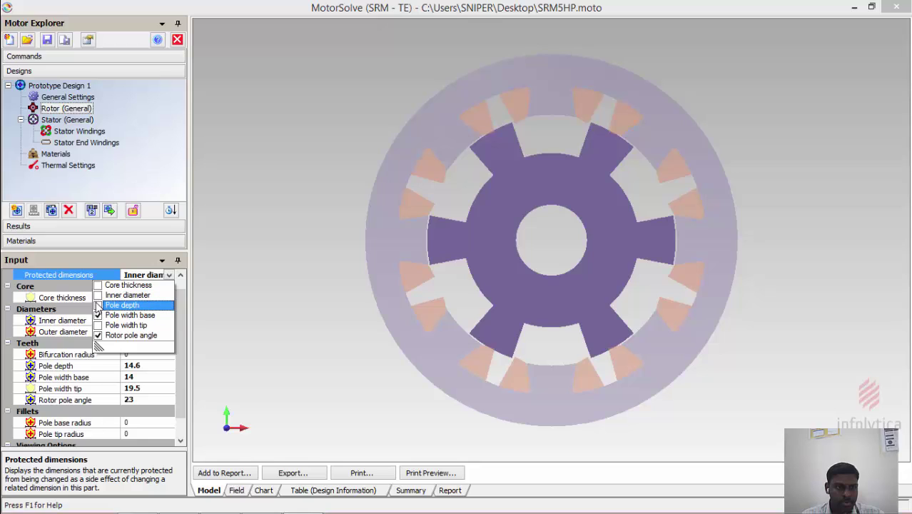
left_click(98, 314)
left_click(98, 335)
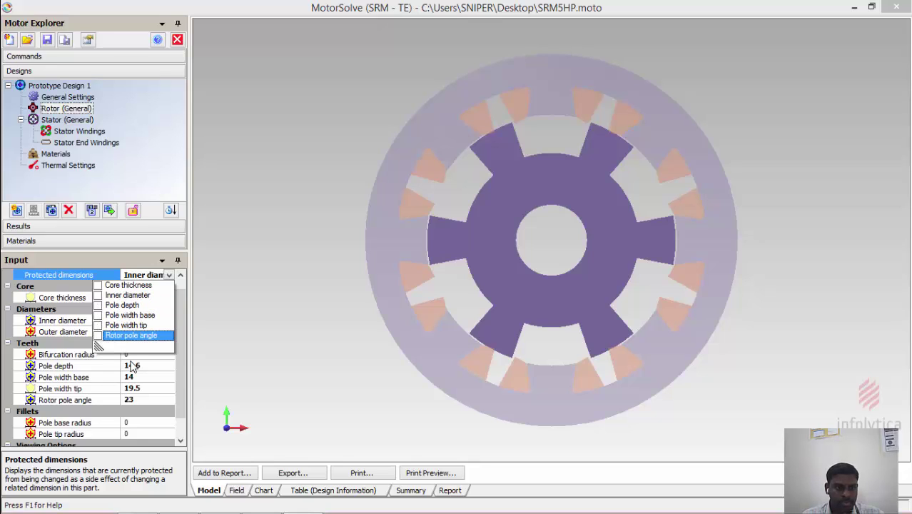
left_click(260, 355)
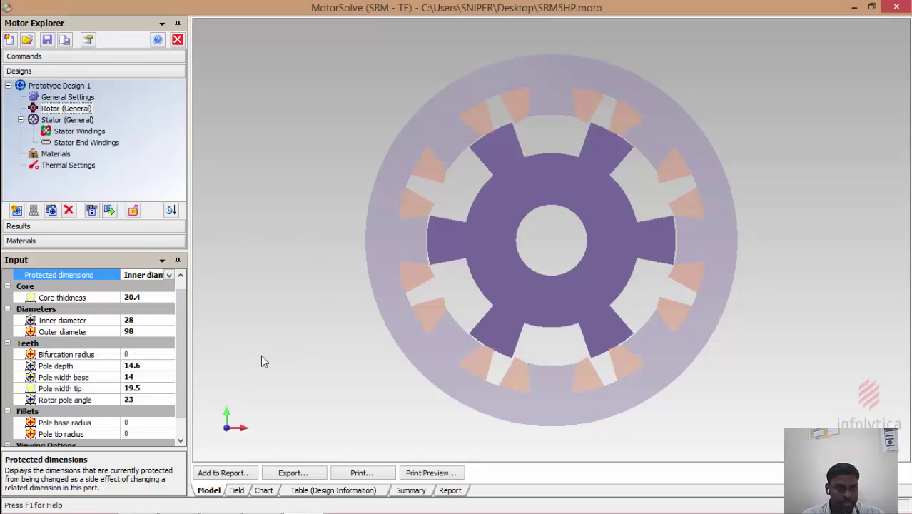
Step: Set the rotor's pole width to 14.6 mm at both the base and the tip
left_click(144, 389)
left_click(152, 378)
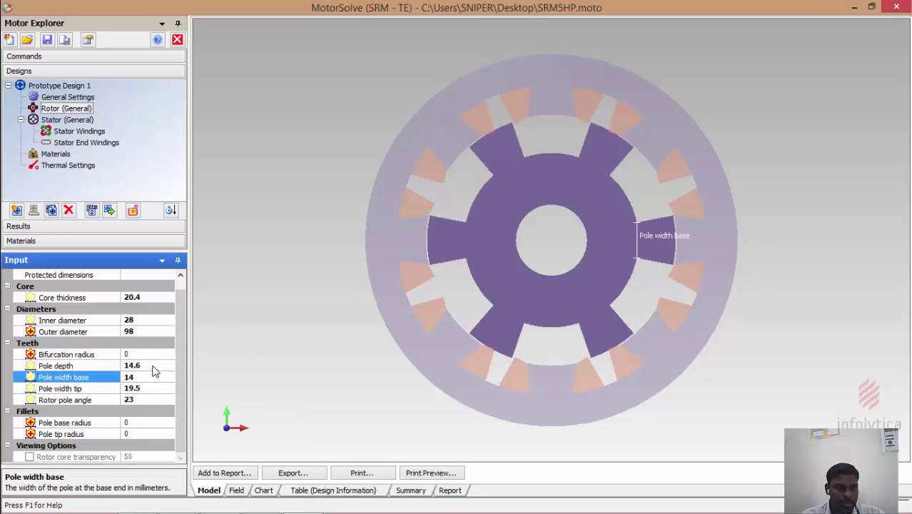
left_click(116, 379)
type("1")
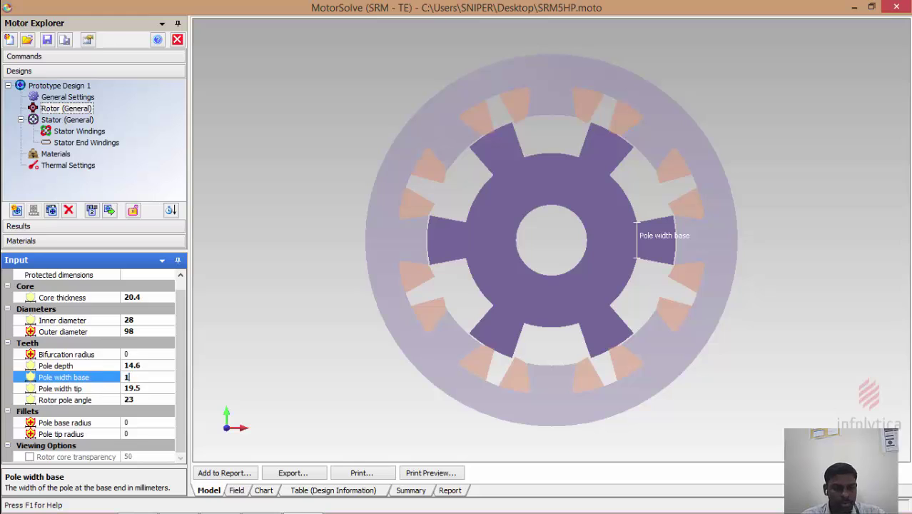
type("4.6")
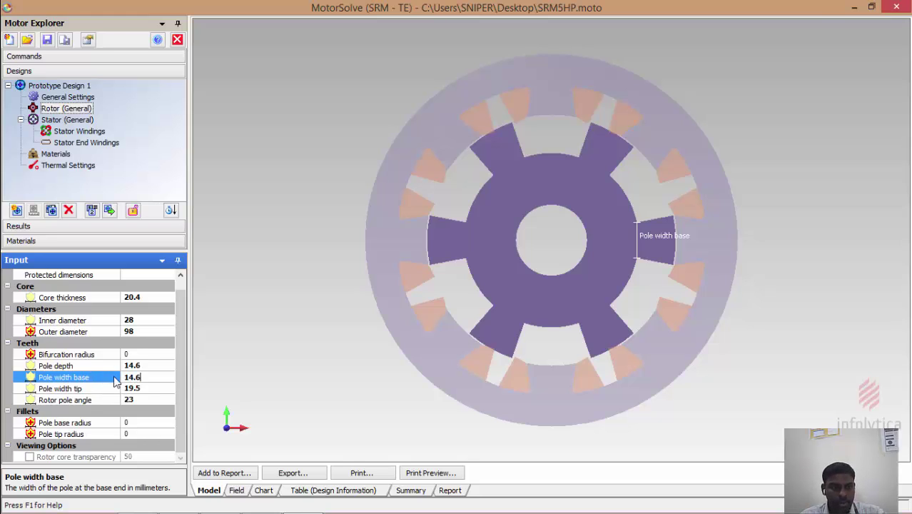
left_click(148, 388)
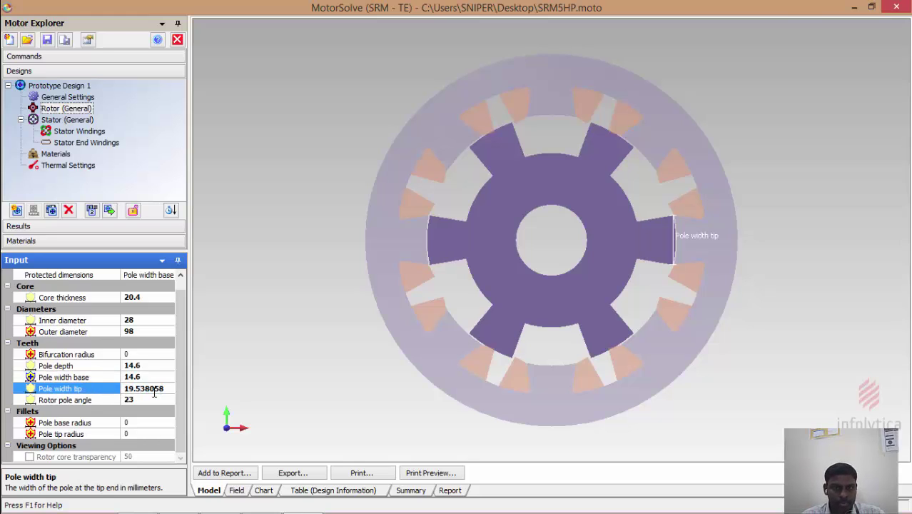
left_click_drag(164, 388, 112, 393)
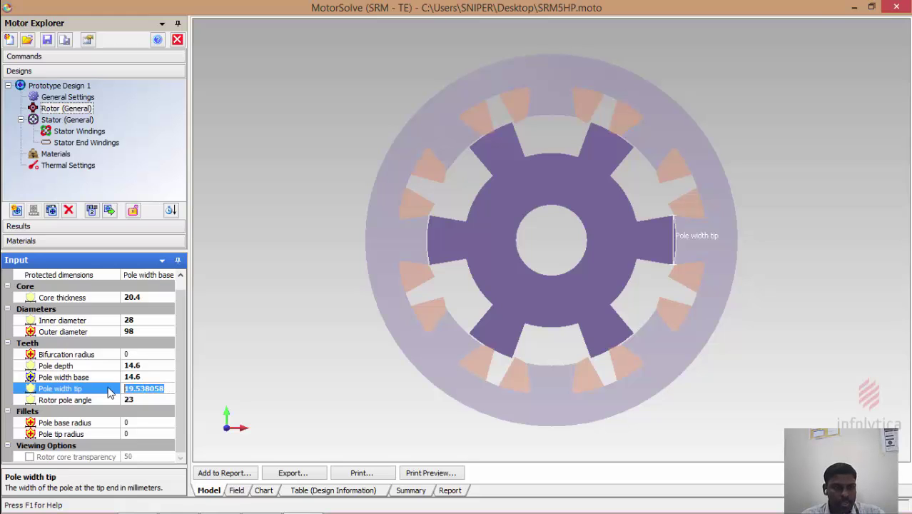
type("14.6")
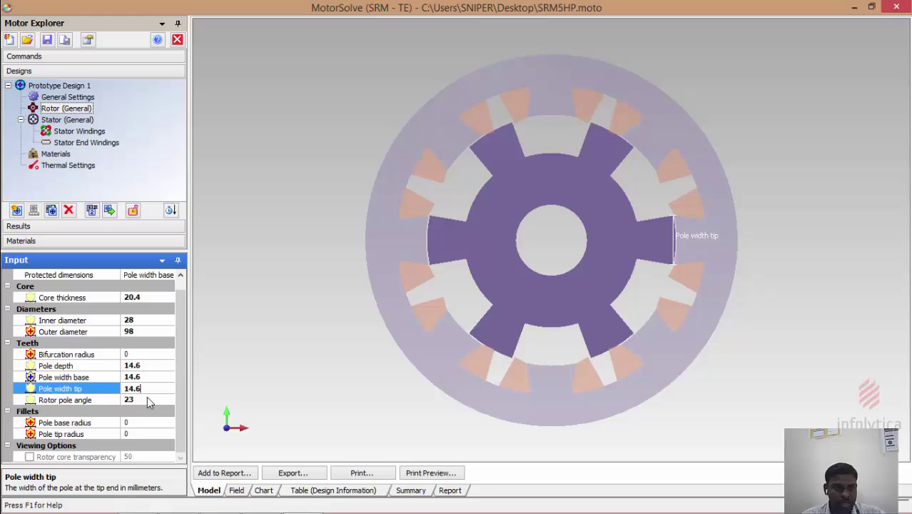
left_click(146, 399)
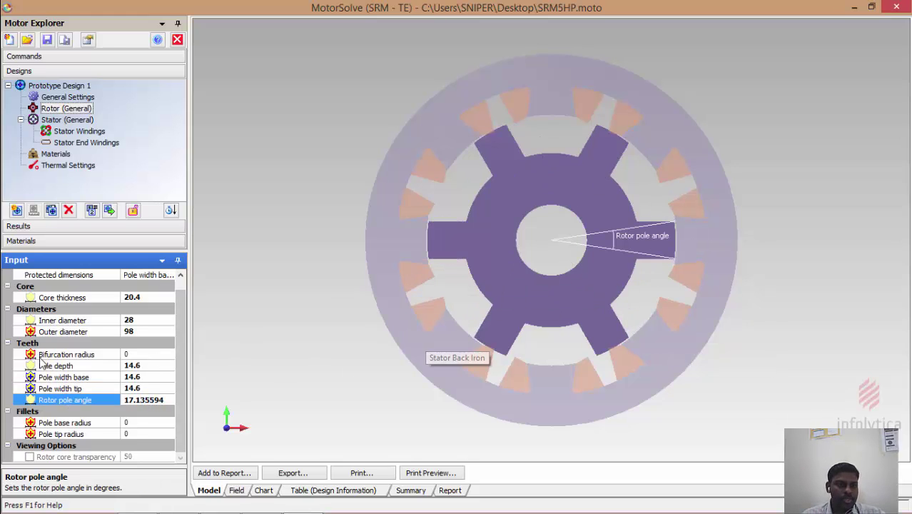
Step: Check the rotor's inner and outer diameters and the pole fillet radii, and save the design
left_click(142, 322)
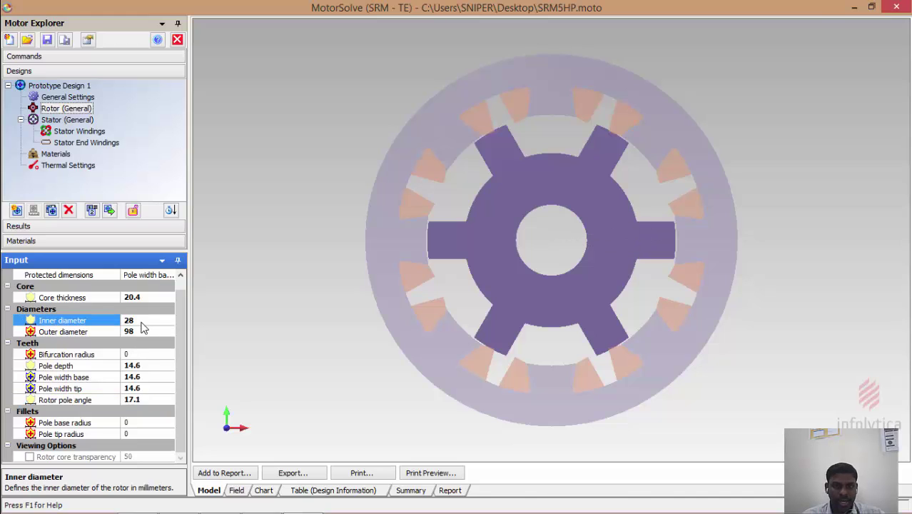
left_click(145, 330)
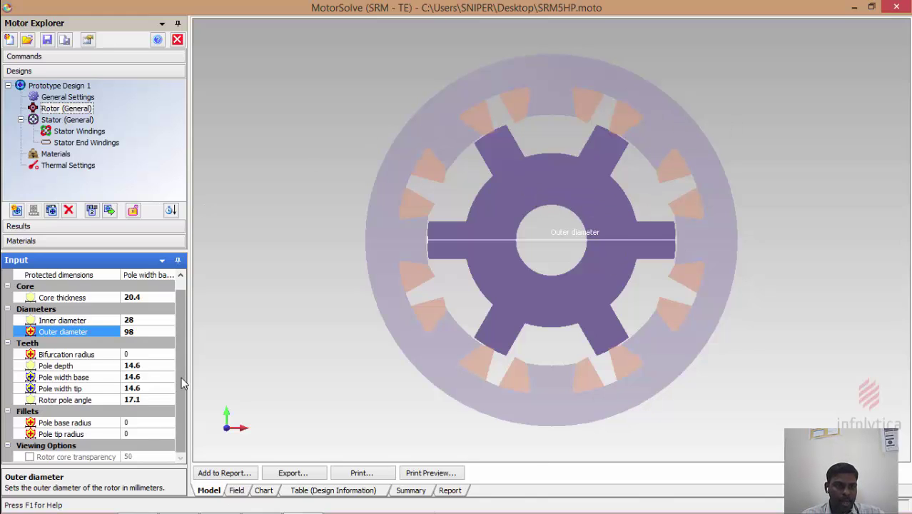
left_click(138, 423)
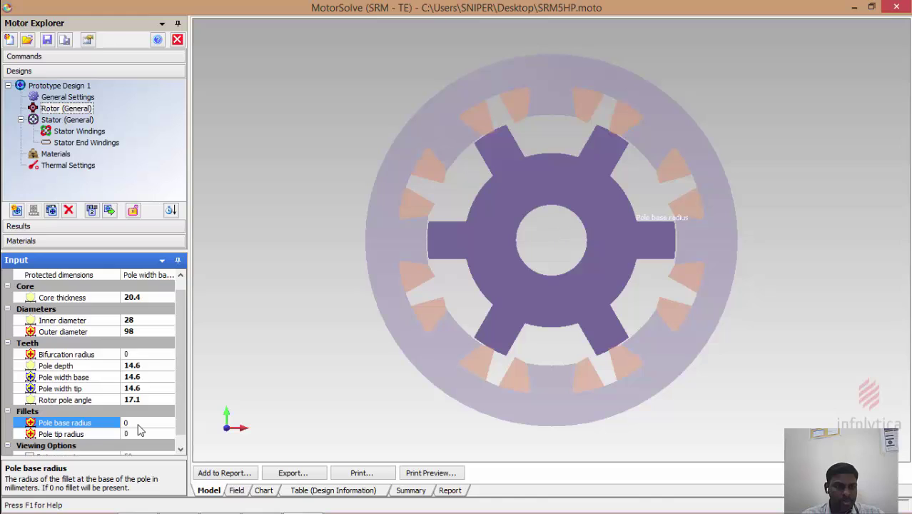
left_click(139, 424)
left_click(140, 433)
left_click(139, 434)
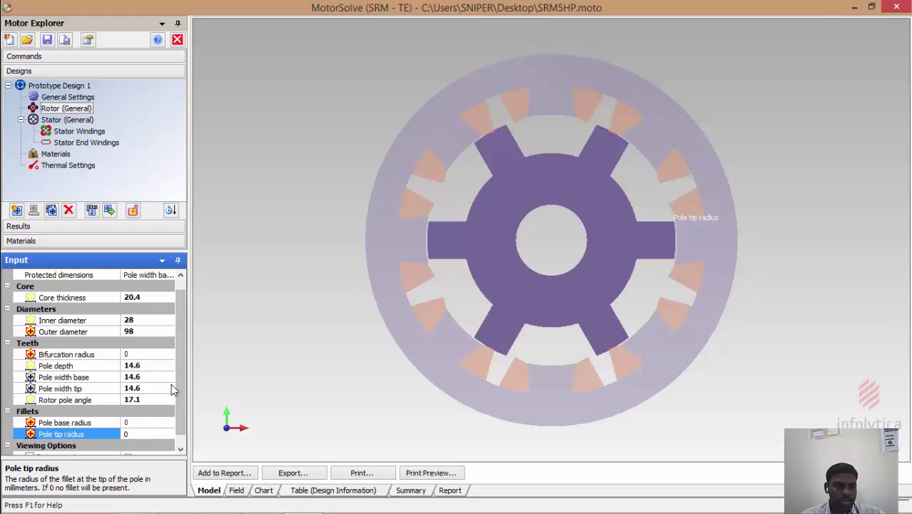
left_click_drag(179, 379, 180, 352)
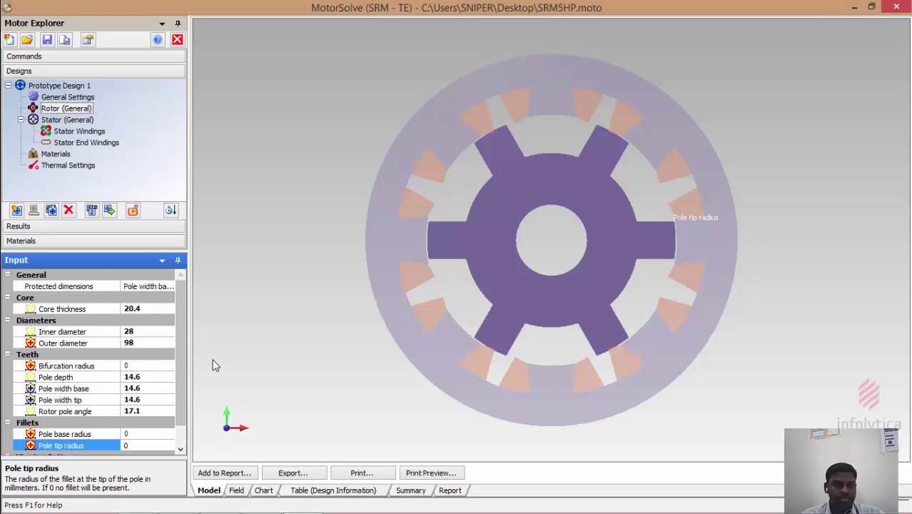
left_click(47, 41)
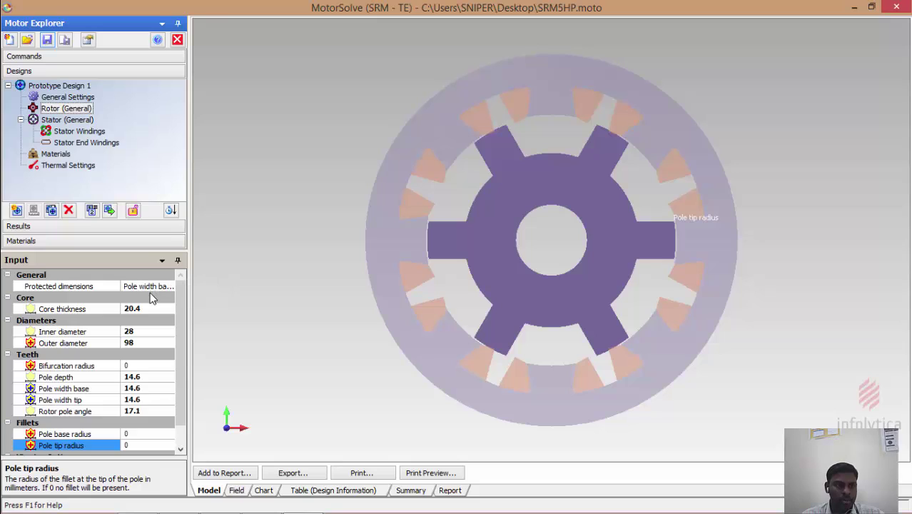
Step: Open the general stator settings and check the outer diameter, inner diameter, back iron depth and slot area
left_click(75, 120)
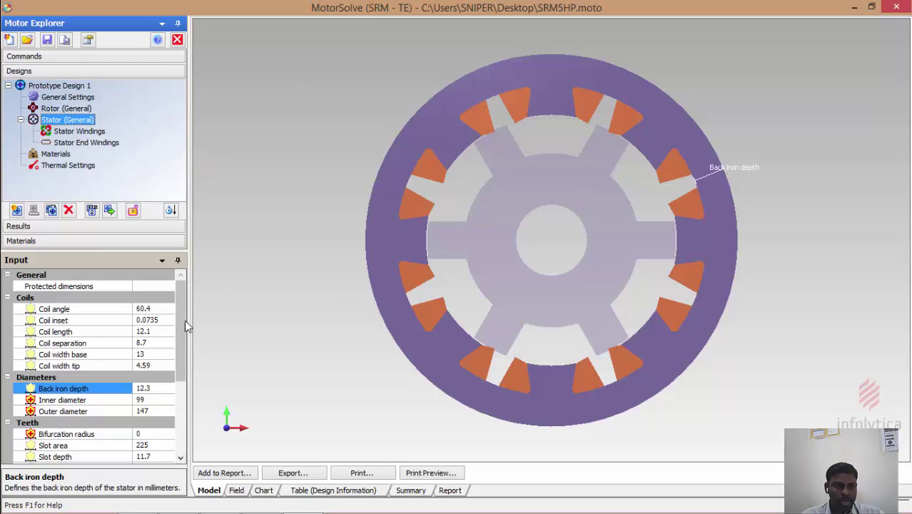
left_click_drag(183, 314, 187, 356)
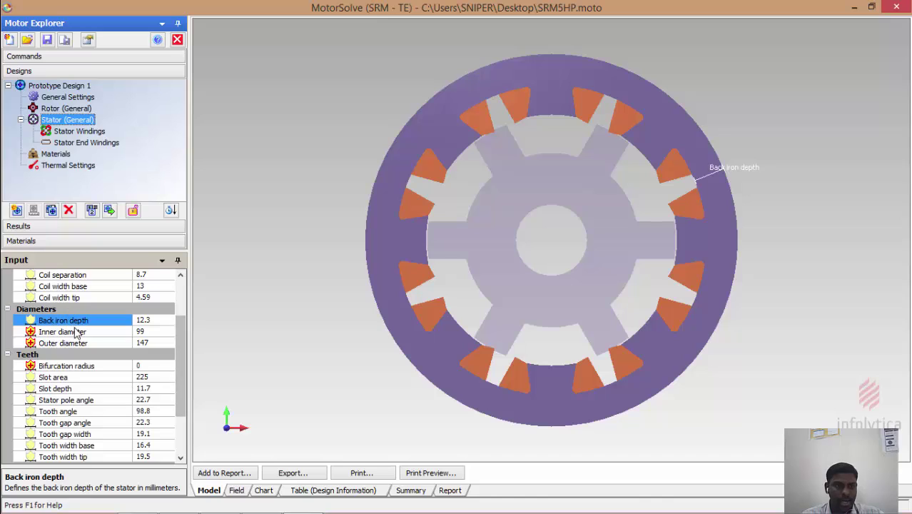
left_click(147, 343)
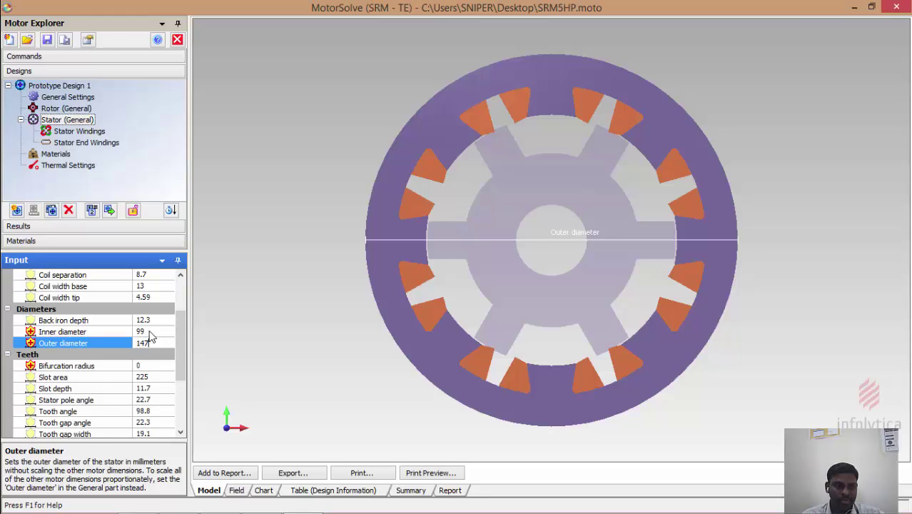
left_click(149, 333)
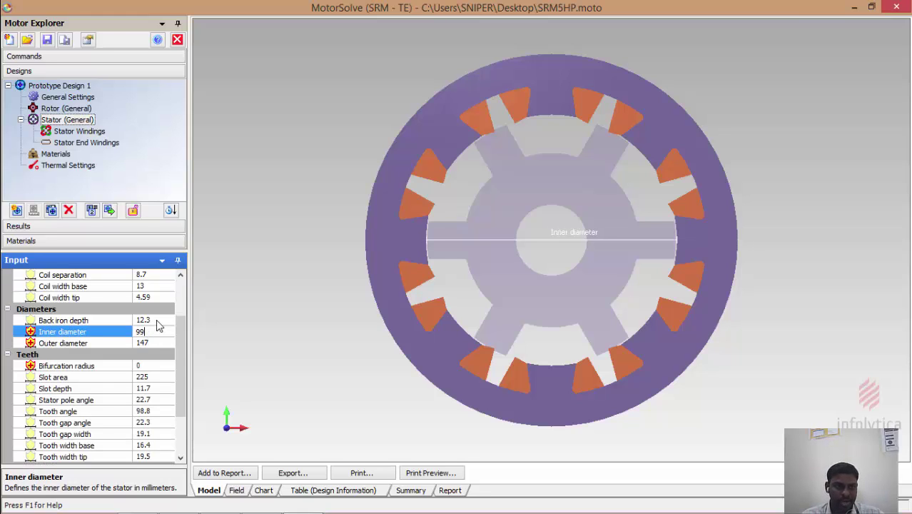
left_click(157, 320)
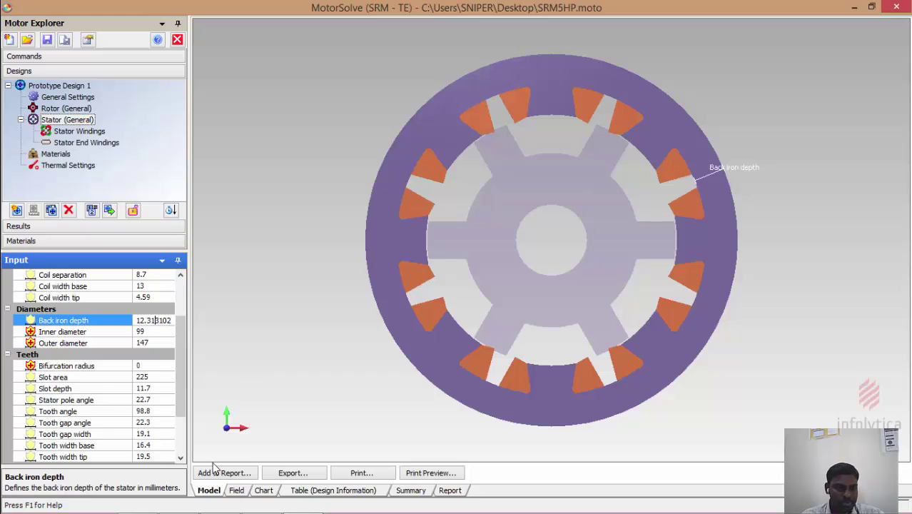
left_click(152, 380)
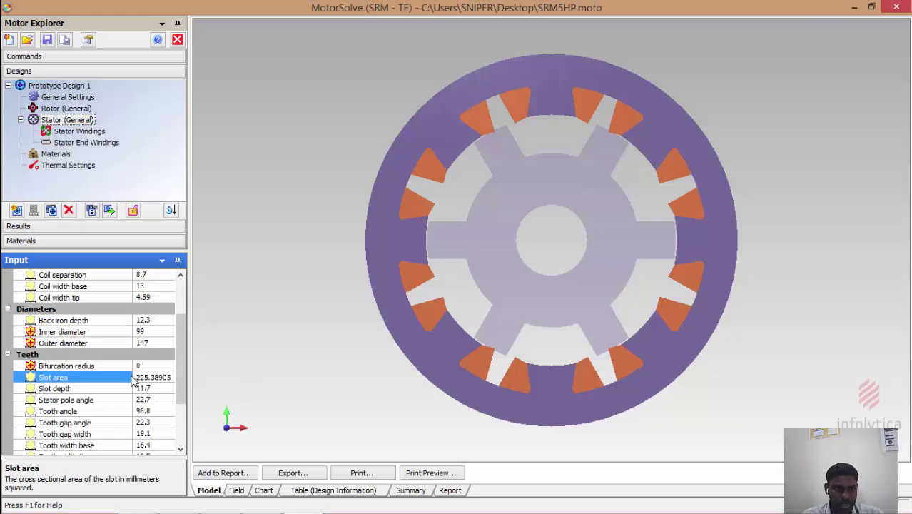
Step: Try a stator slot depth of 13 mm
left_click(159, 389)
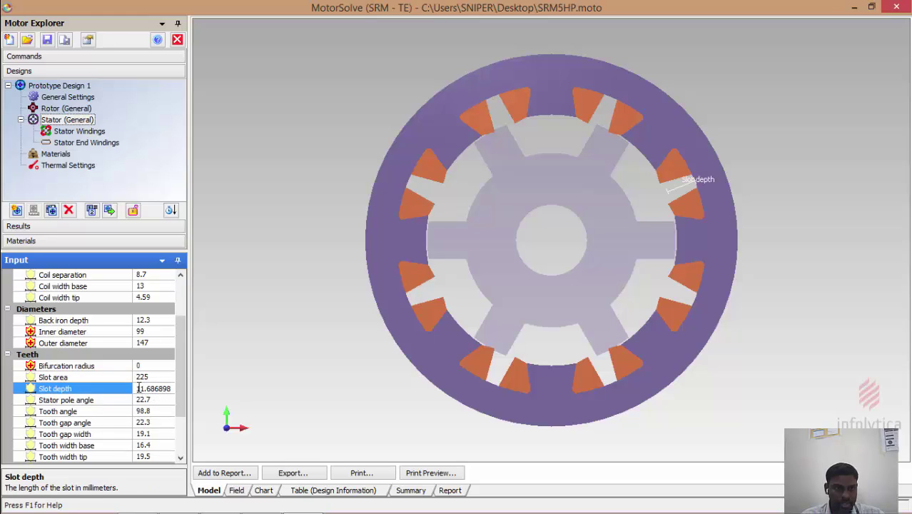
double_click(158, 389)
type("13")
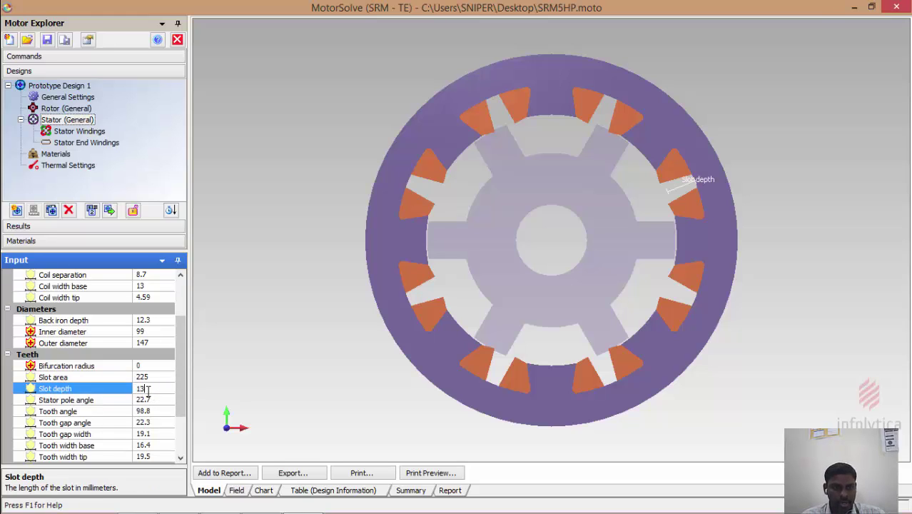
left_click(154, 400)
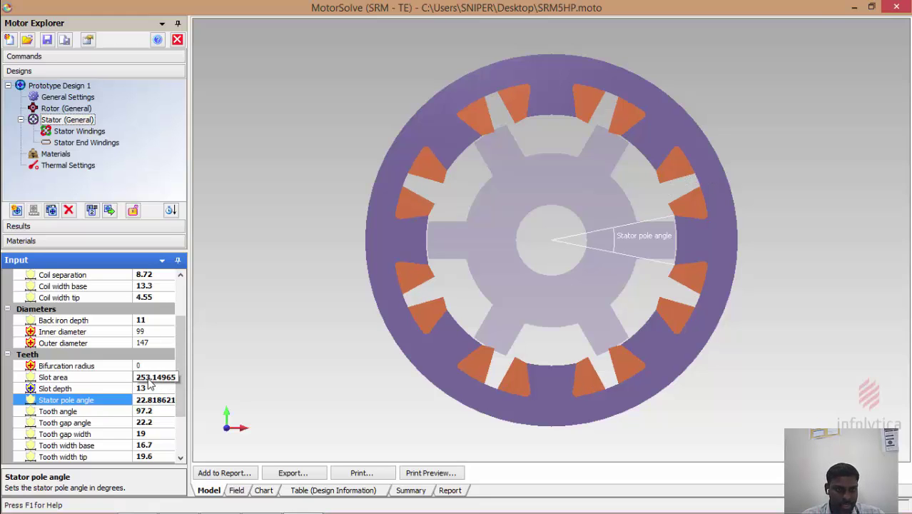
Step: Set the stator's slot depth to 15 mm
left_click(154, 390)
left_click(154, 388)
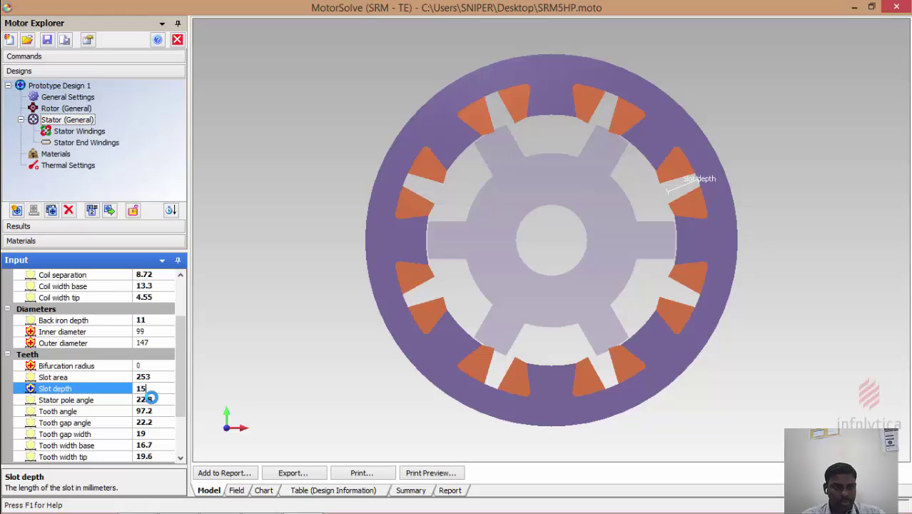
left_click(151, 397)
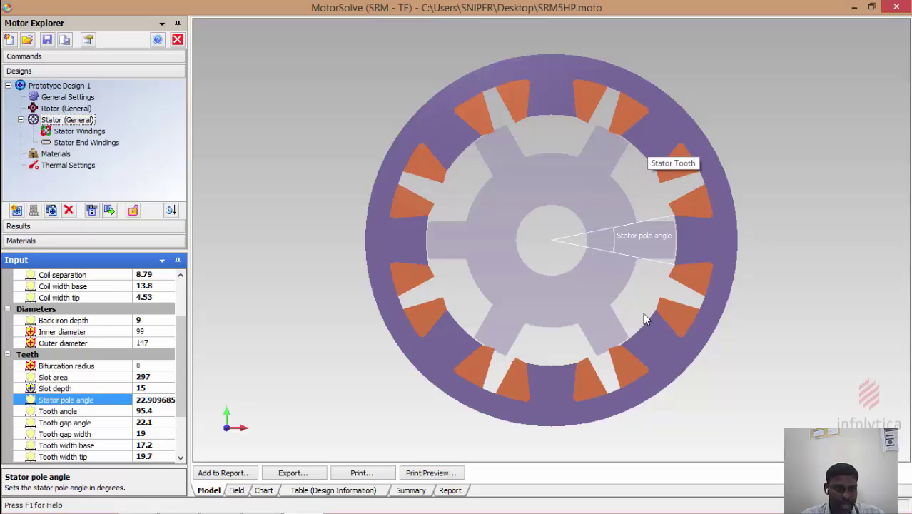
Step: Check the stator's tooth angle, gap angle and gap width, and set the tooth width at the base to 20 mm
left_click(141, 410)
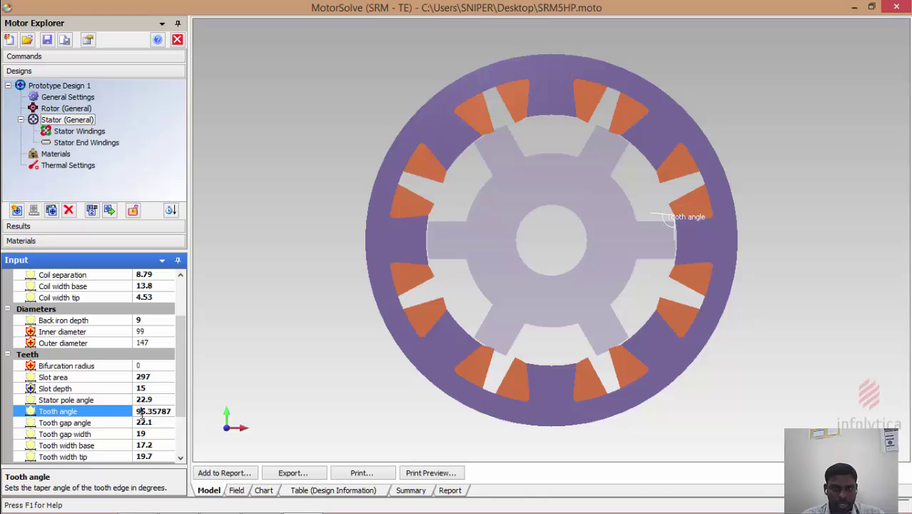
left_click(151, 423)
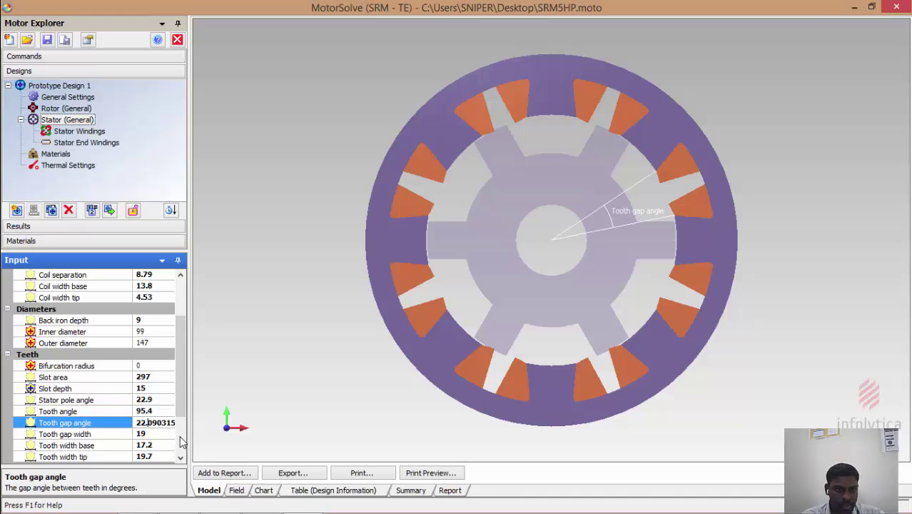
left_click(151, 437)
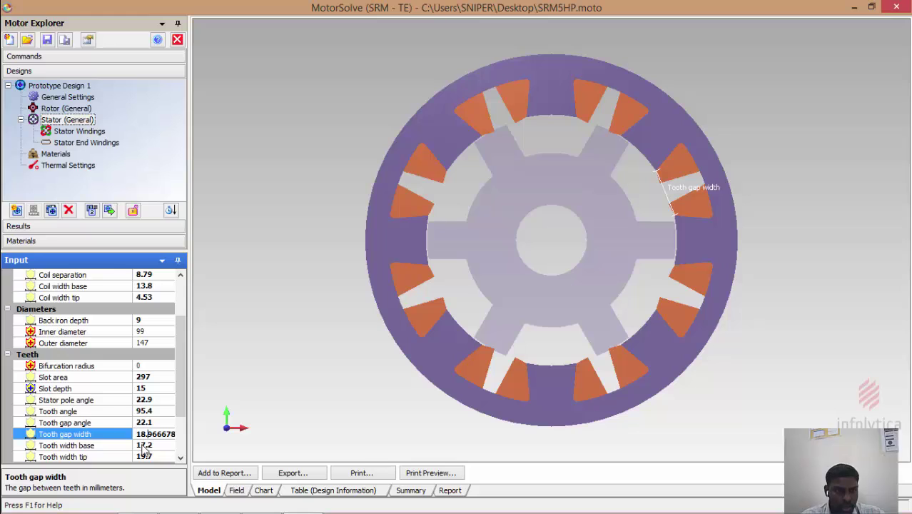
left_click(140, 444)
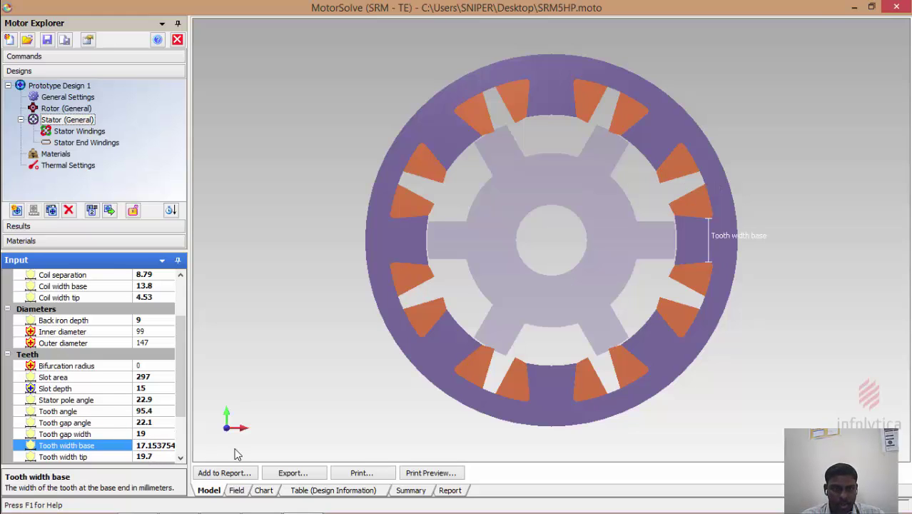
left_click_drag(137, 444, 196, 448)
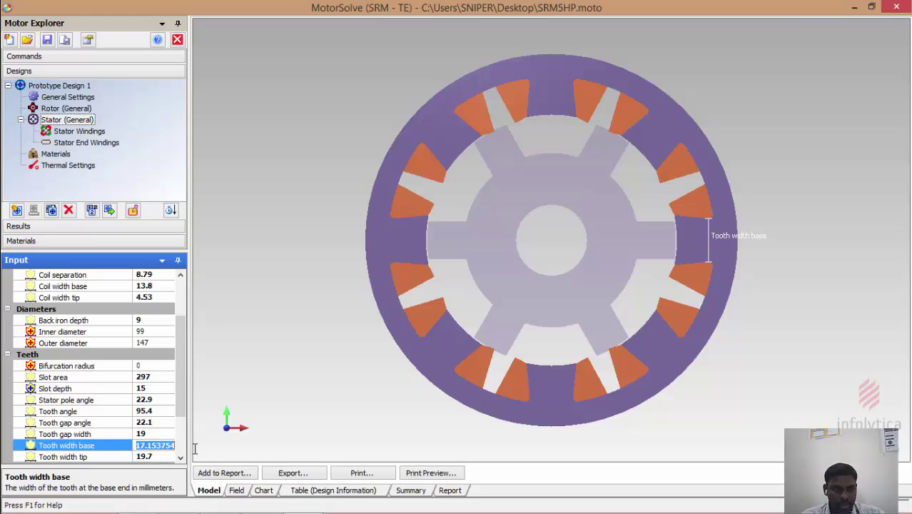
type("2")
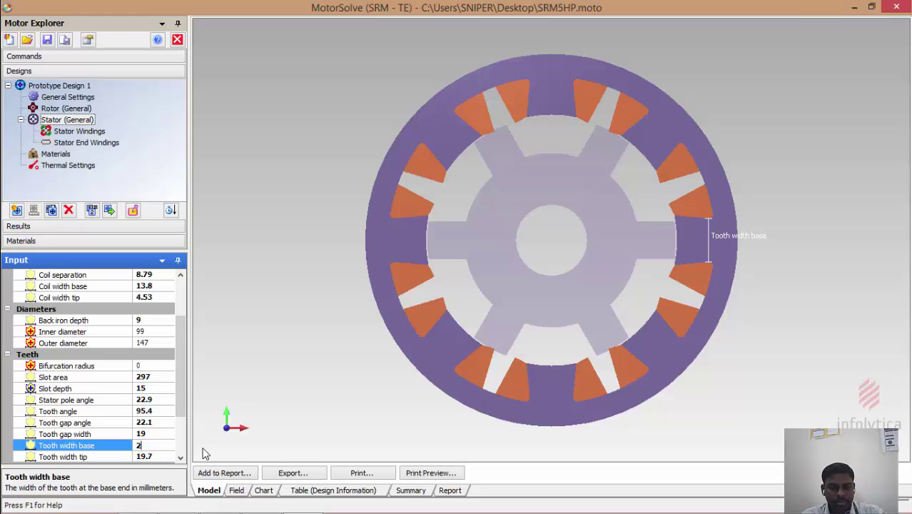
type("0")
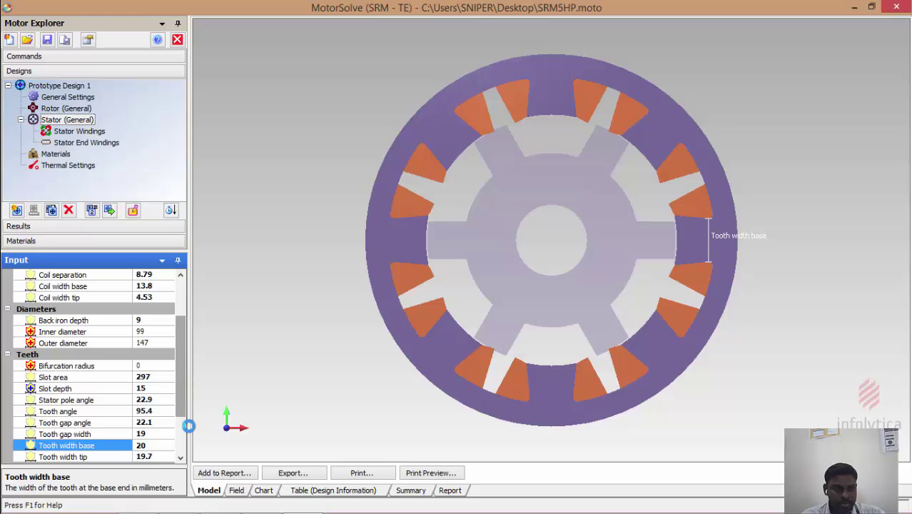
Step: Set the stator's tooth width at the tip to 20 mm and check the top shaft radius, tooth gap and tooth width values
scroll(177, 398, "down", 2)
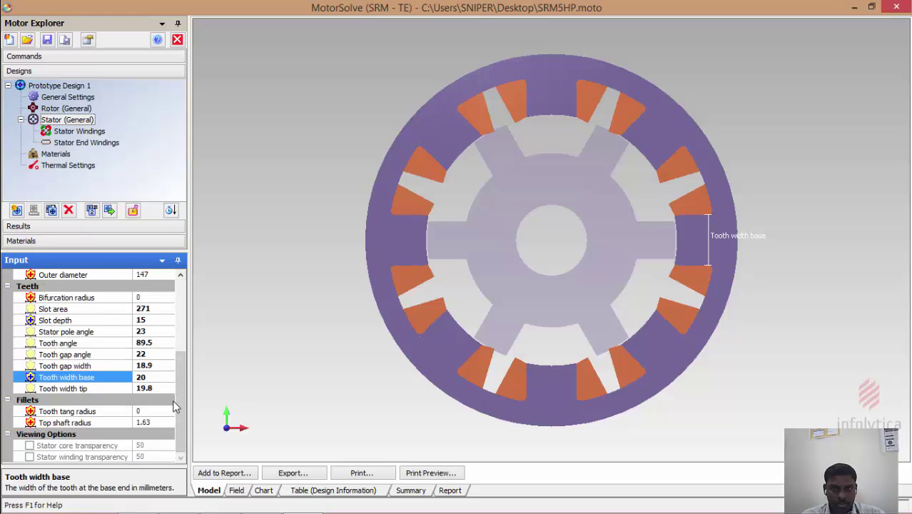
left_click(144, 390)
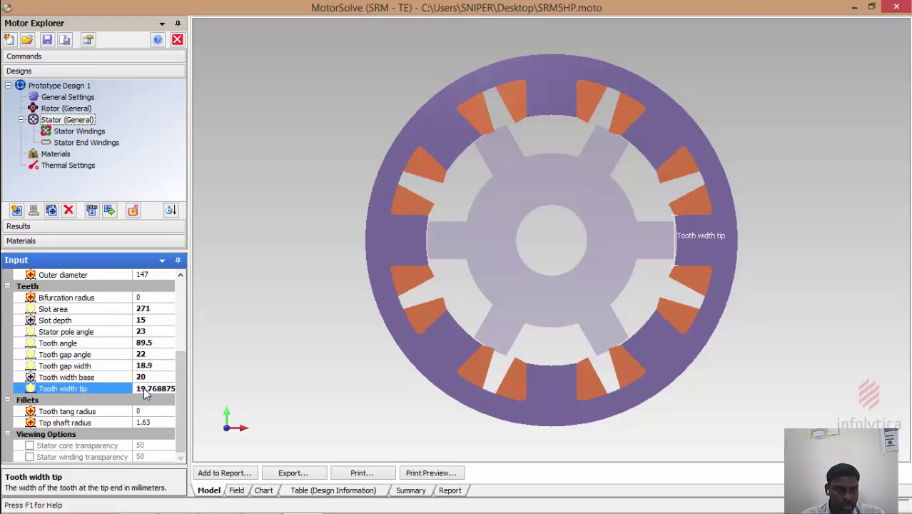
left_click_drag(137, 386, 217, 393)
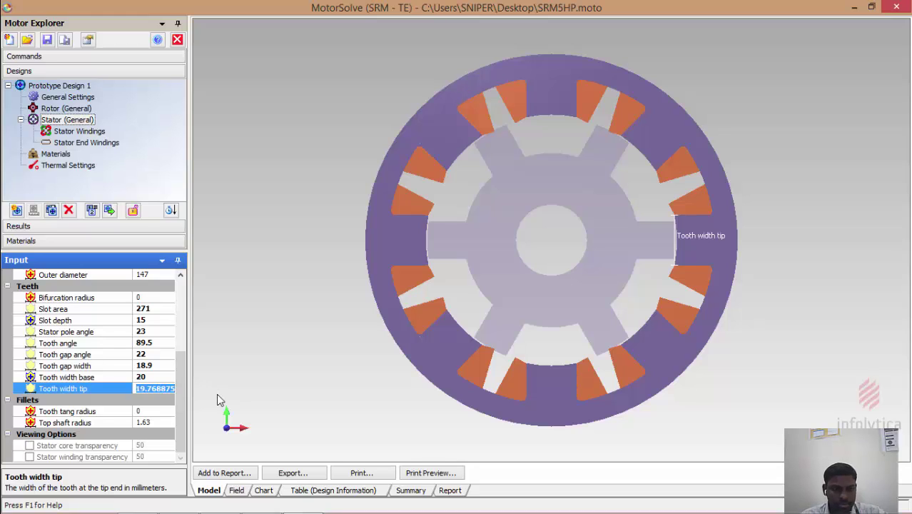
type("20")
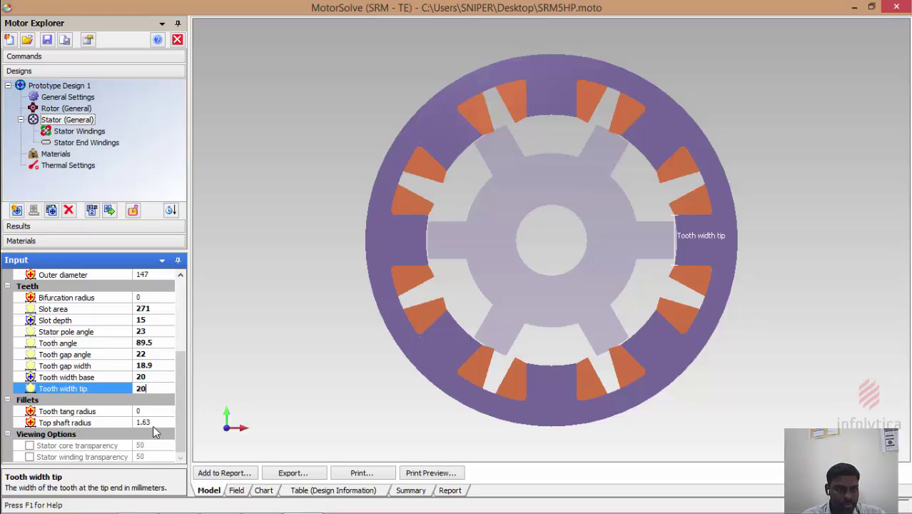
left_click(158, 421)
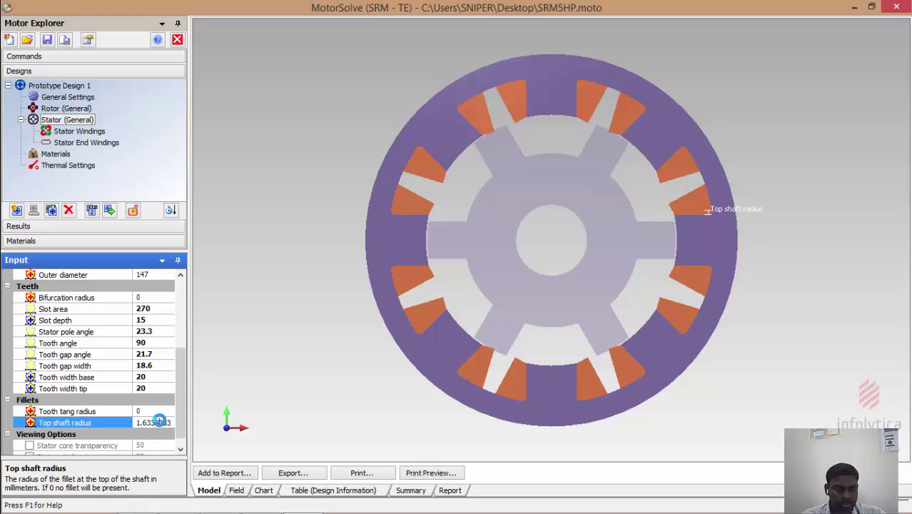
left_click(154, 355)
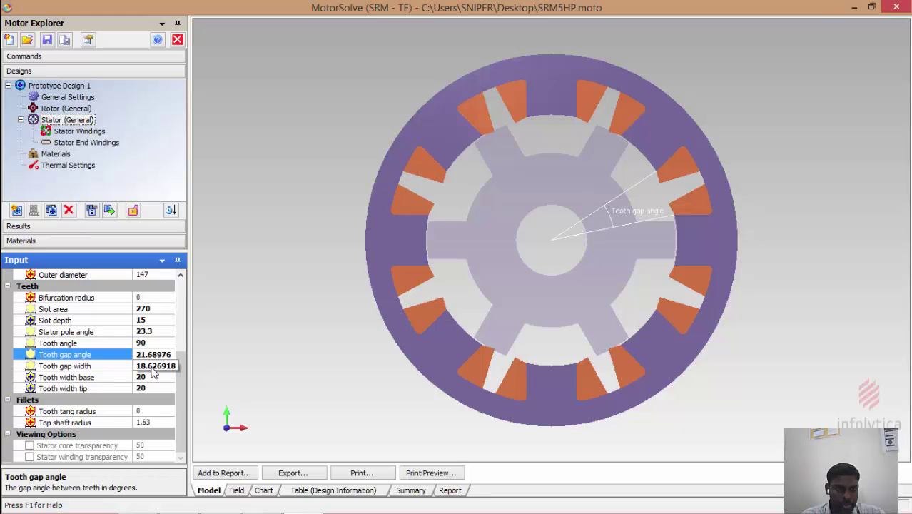
left_click(152, 366)
left_click(152, 378)
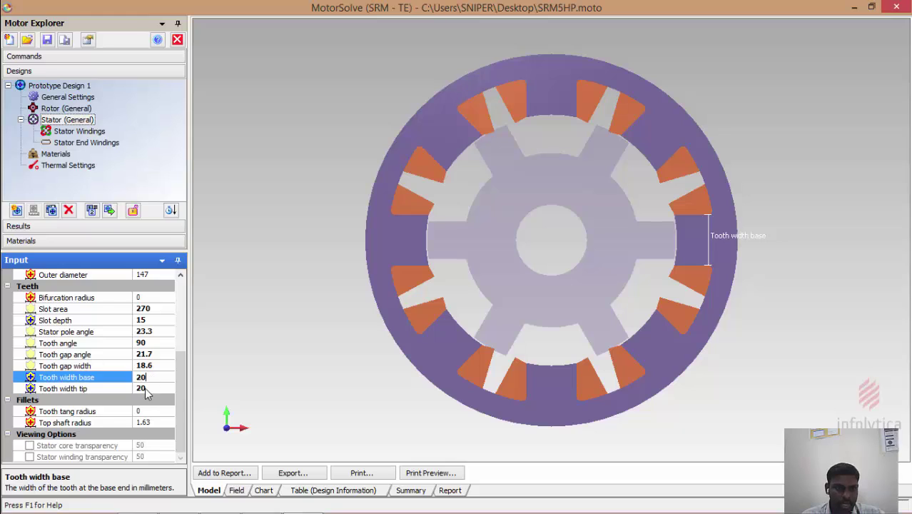
left_click(147, 388)
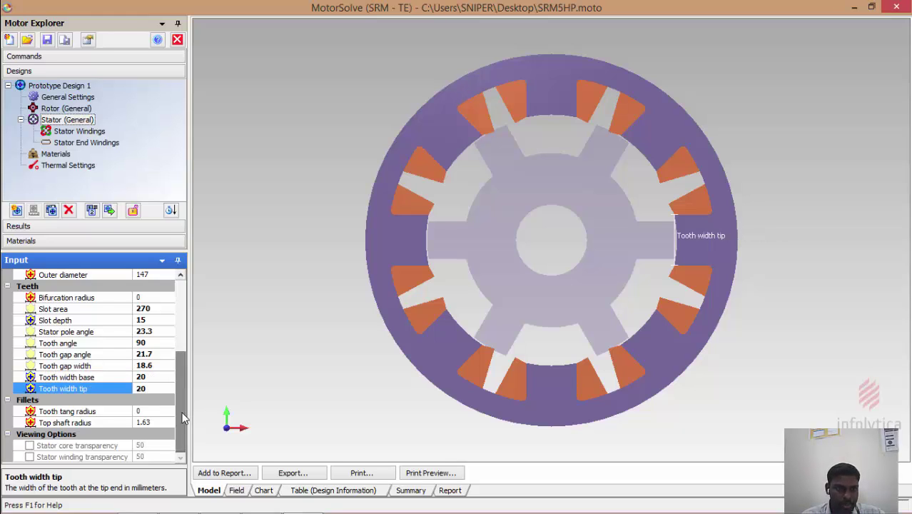
Step: Try a stator pole angle of 23 degrees
scroll(179, 391, "up", 2)
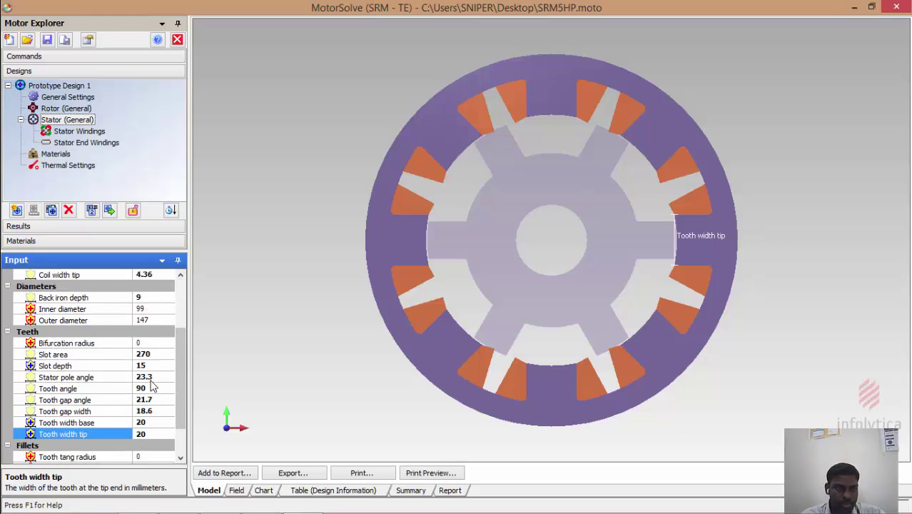
left_click(153, 378)
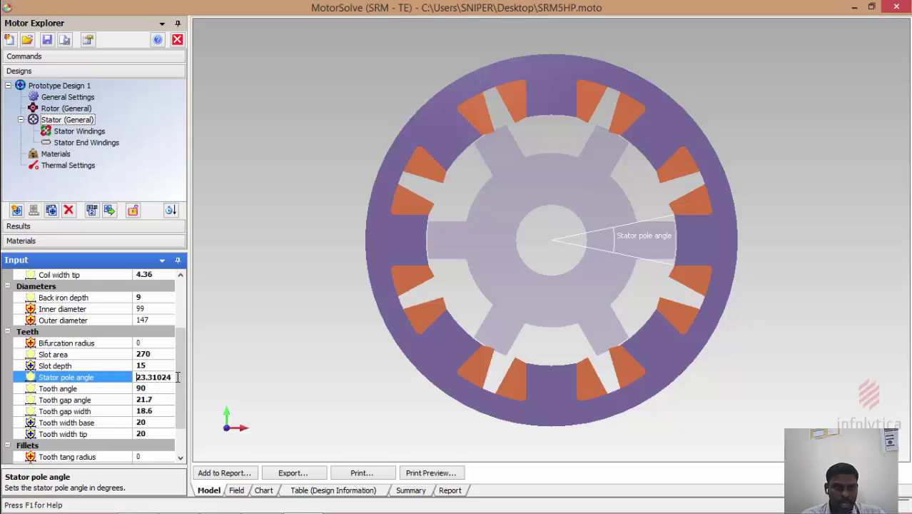
double_click(177, 377)
type("23")
key("Return")
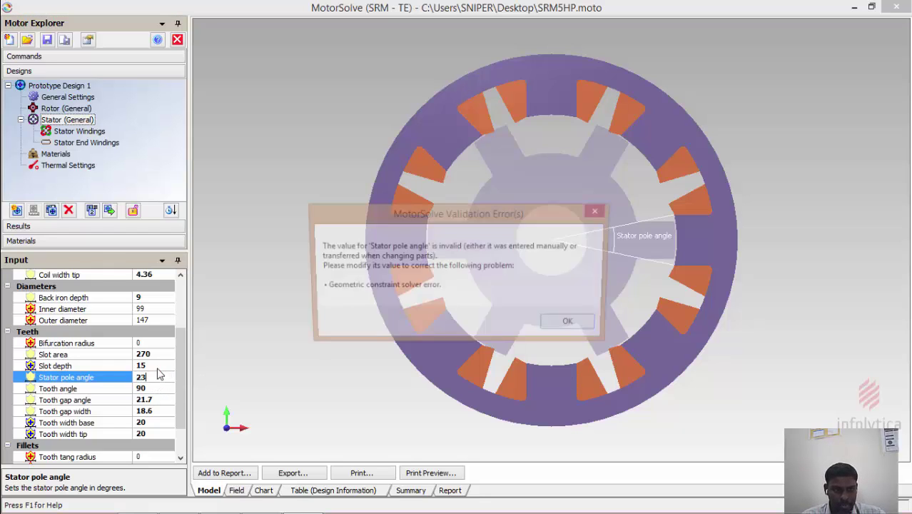
left_click(552, 324)
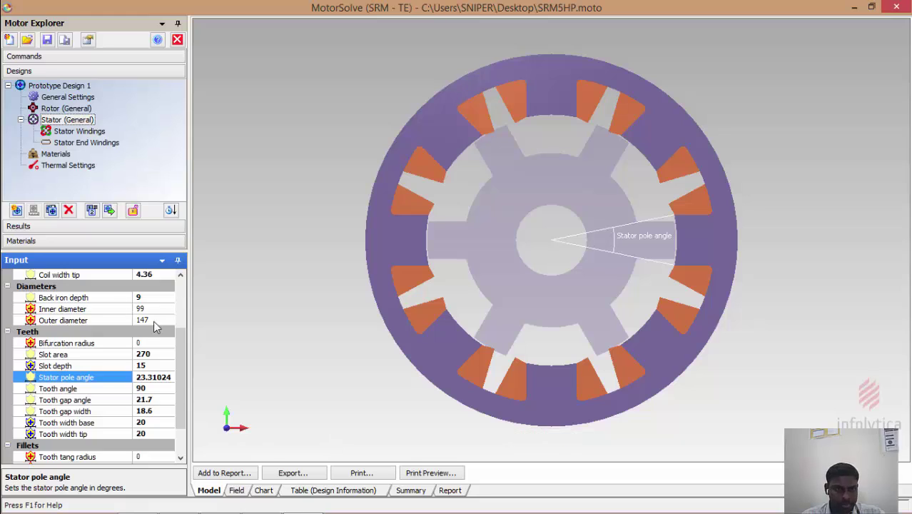
Step: Set the stator's coil angle to 90 degrees
scroll(182, 386, "up", 2)
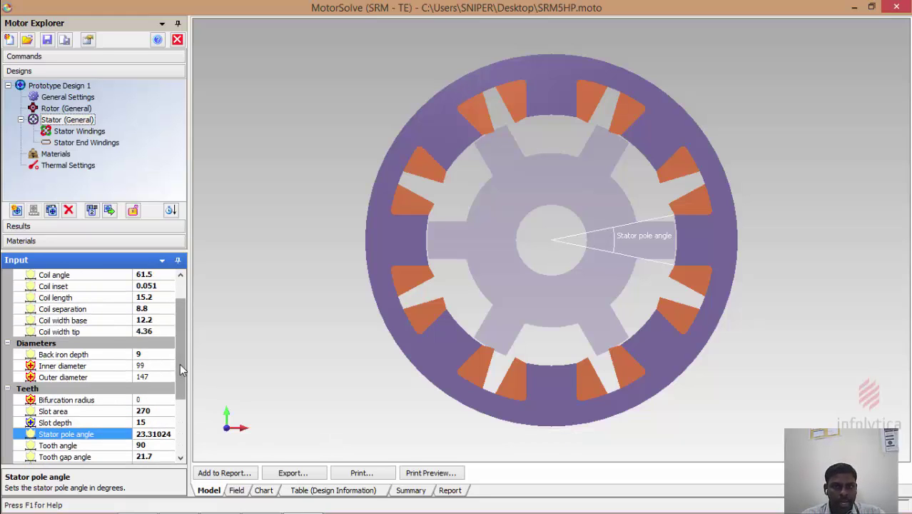
left_click_drag(179, 365, 182, 303)
scroll(182, 305, "up", 1)
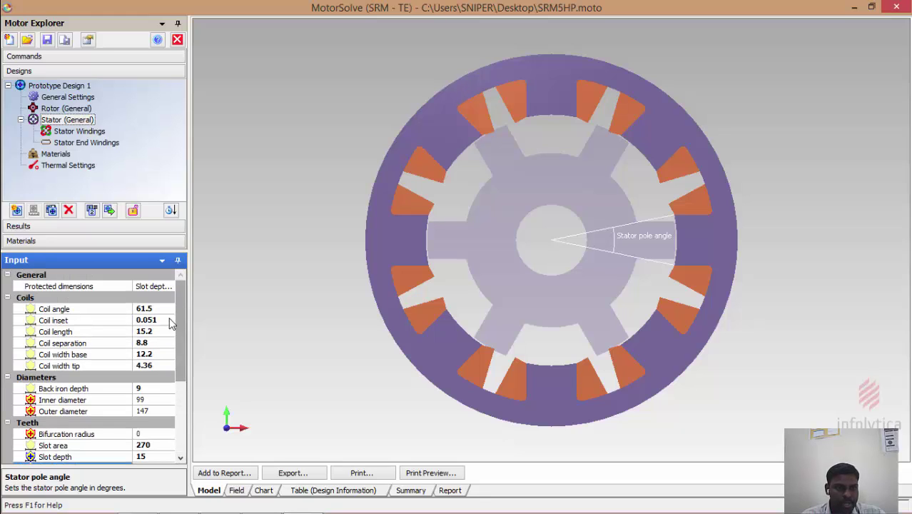
left_click(155, 309)
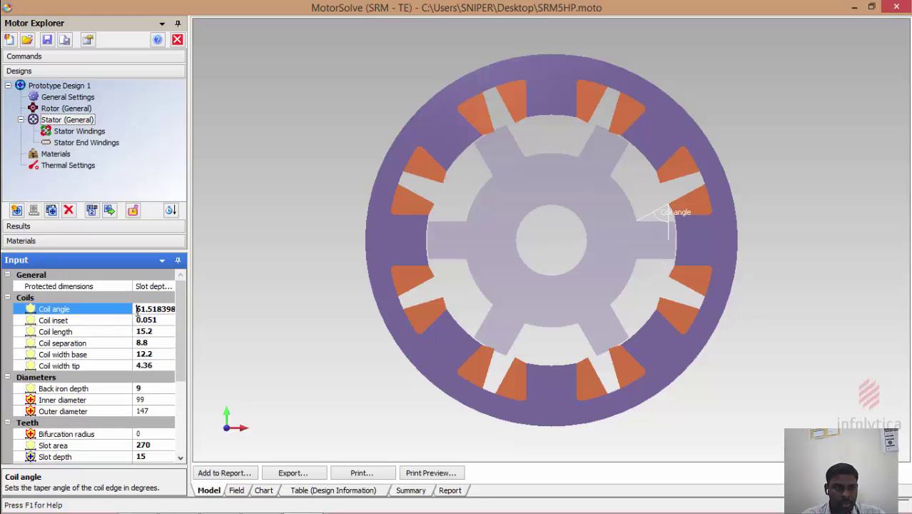
left_click_drag(137, 312, 217, 316)
type("90")
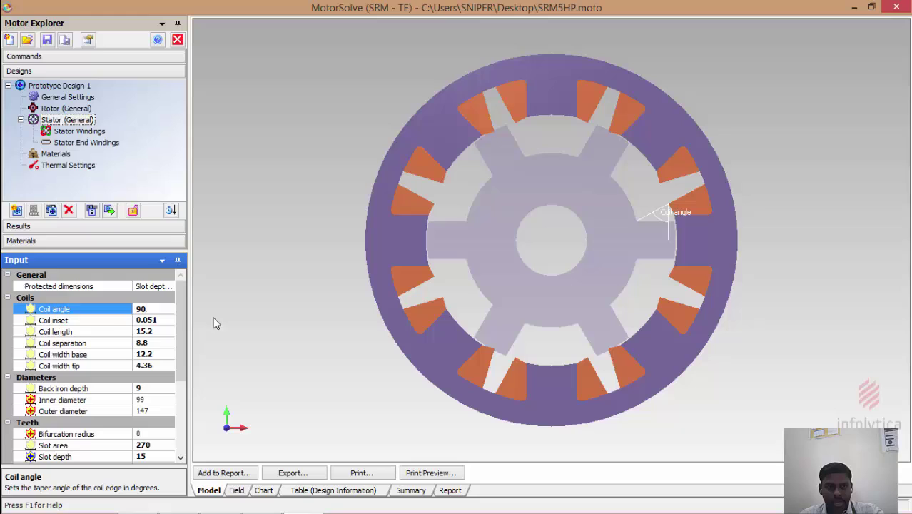
left_click(148, 320)
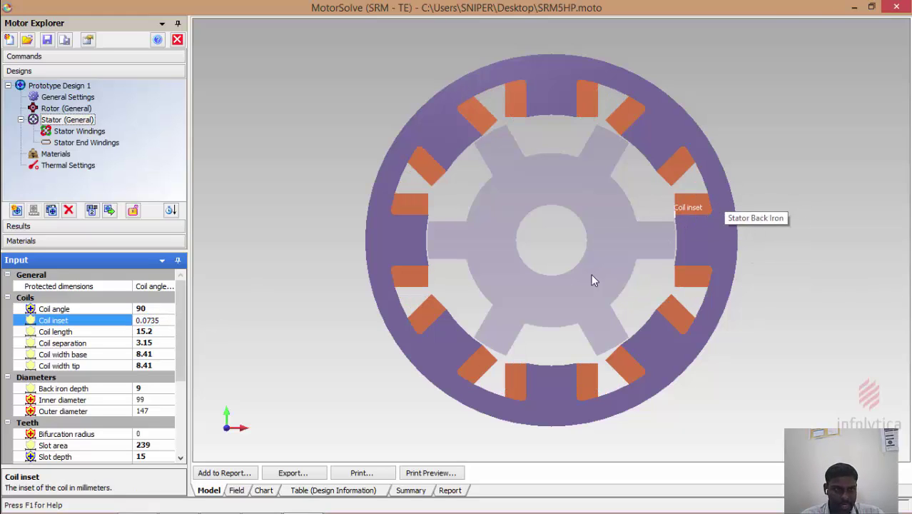
Step: Set the coil inset to 1 mm and check the coil length, coil widths and remaining stator dimensions
left_click_drag(161, 320, 131, 323)
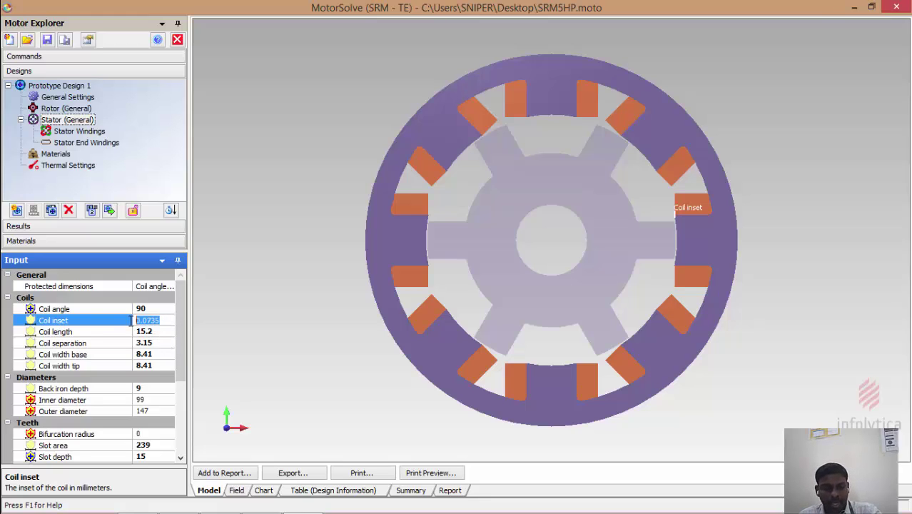
type("1")
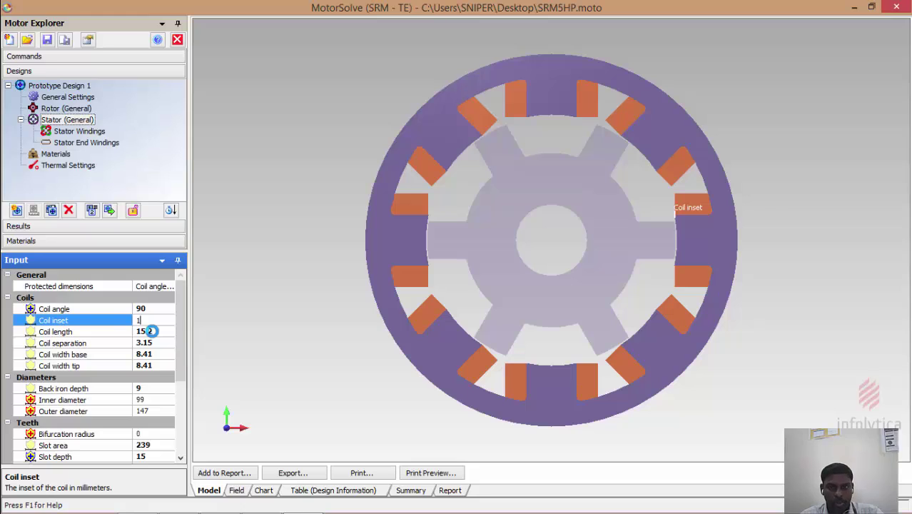
left_click(151, 331)
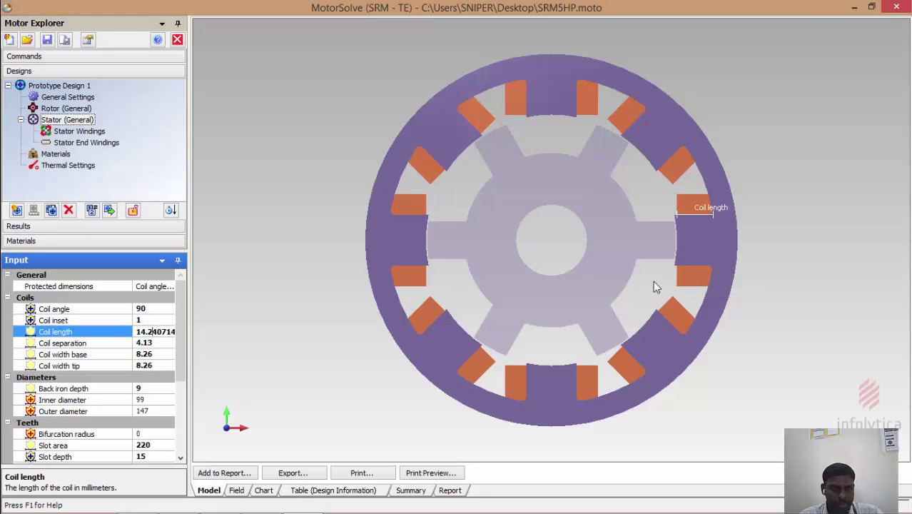
left_click(144, 355)
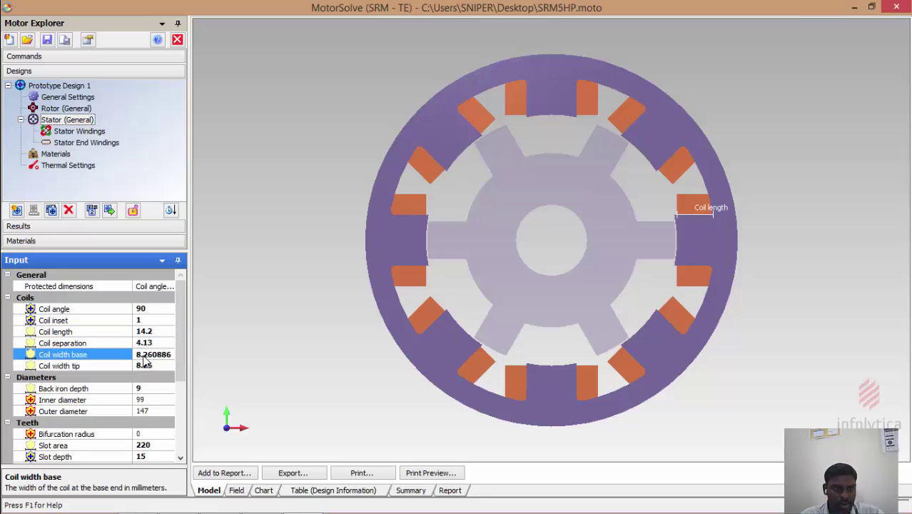
left_click(144, 366)
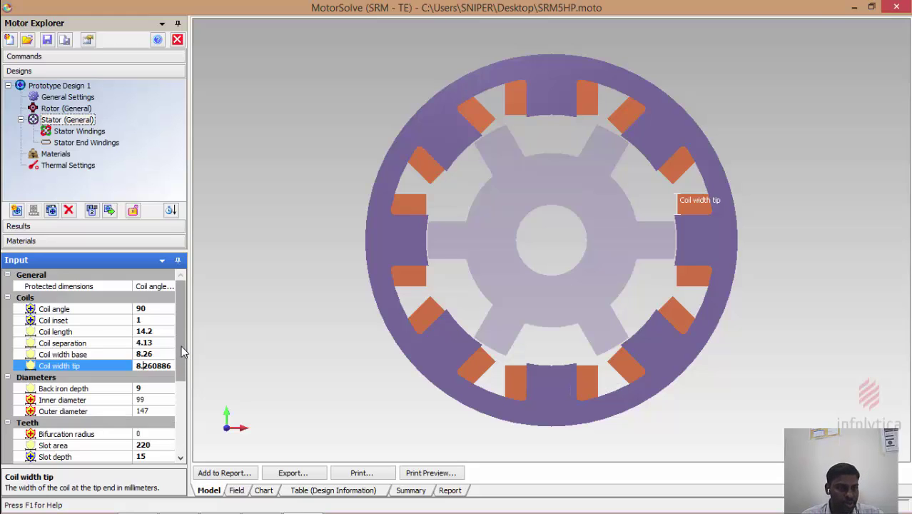
left_click(152, 390)
scroll(179, 369, "down", 4)
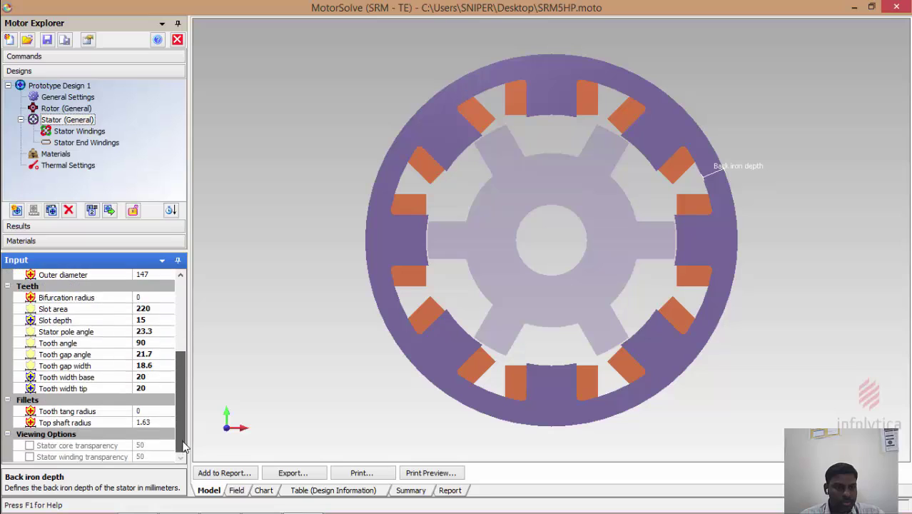
scroll(184, 364, "up", 4)
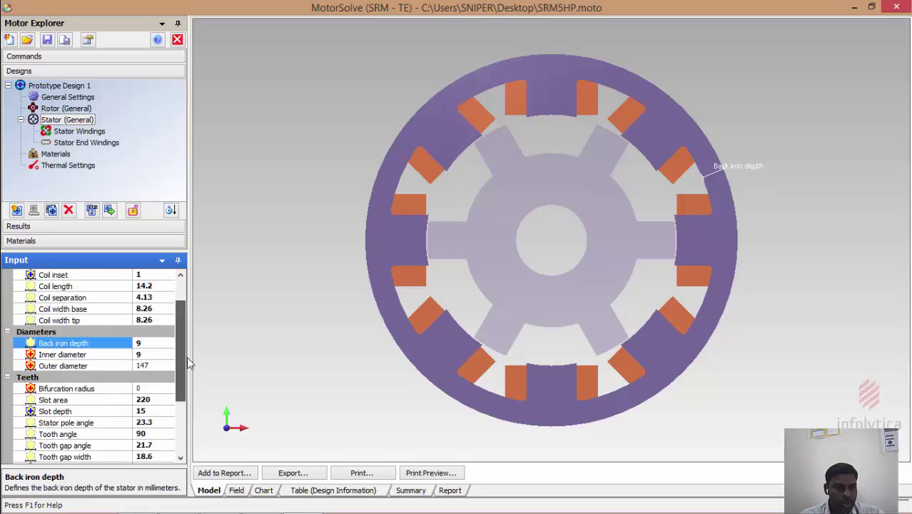
Step: Open the general rotor settings and try a pole depth of 22 mm
left_click(72, 108)
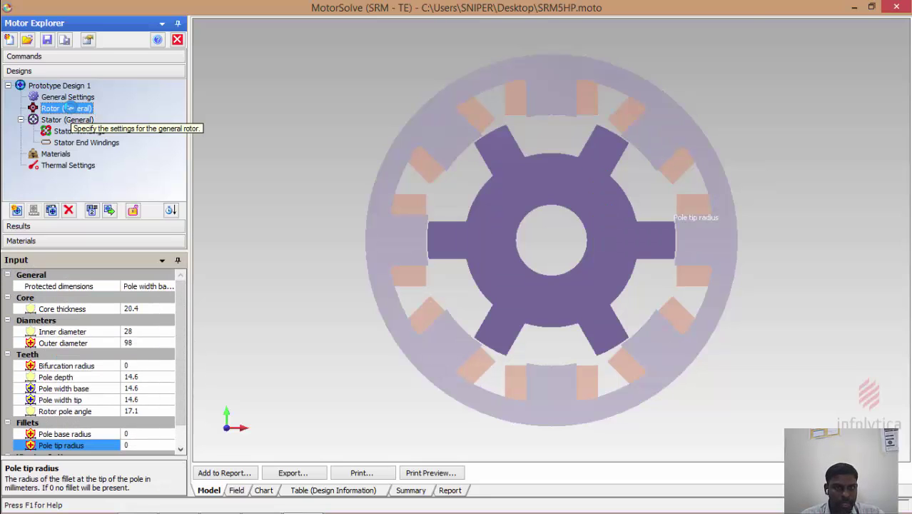
left_click(141, 379)
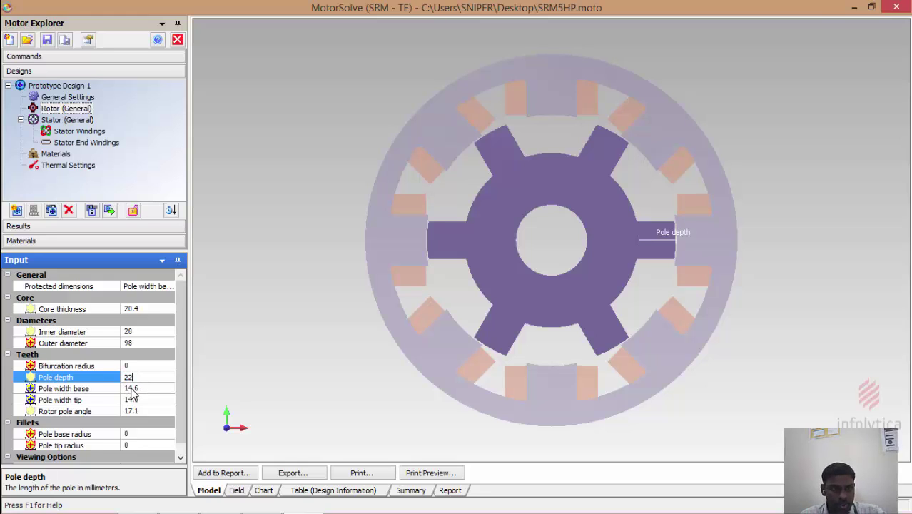
type("22")
left_click(149, 385)
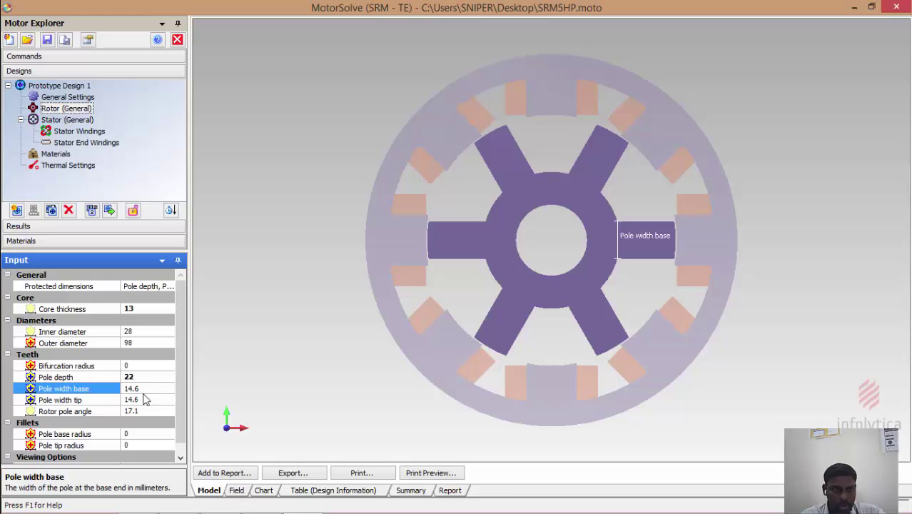
left_click(89, 389)
Step: Set the rotor's pole depth to 15 mm
left_click(139, 378)
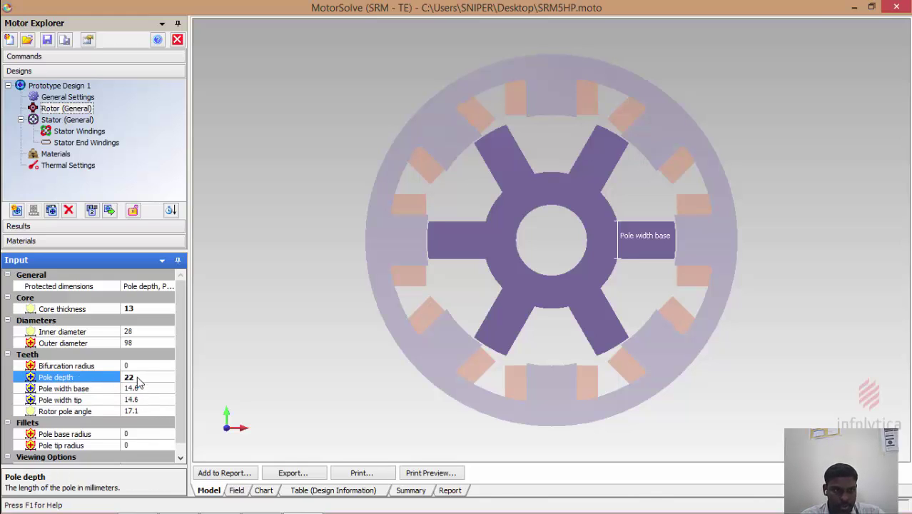
type("1")
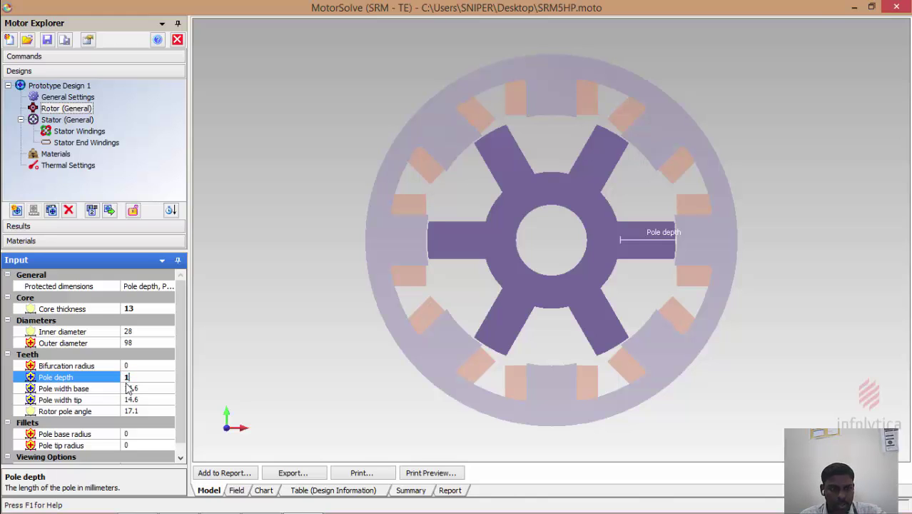
type("5")
left_click(153, 389)
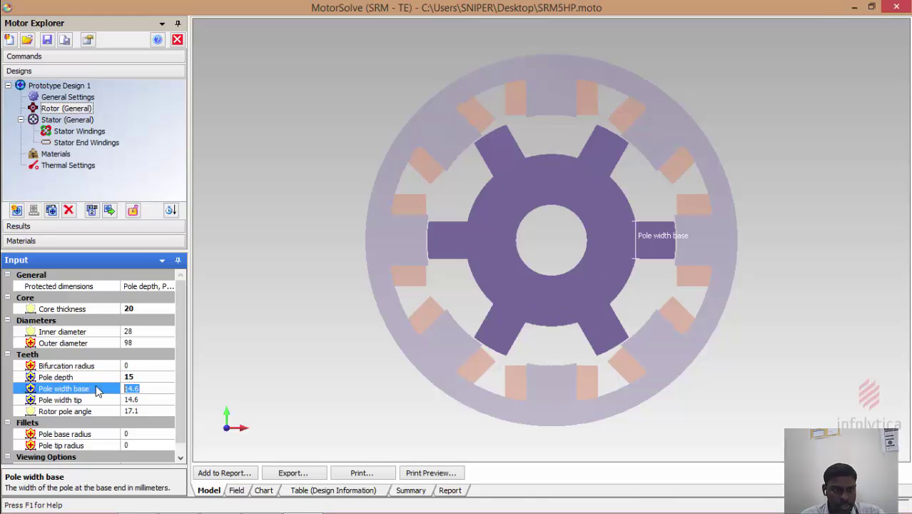
Step: Set the rotor's pole width to 22 mm at both the base and the tip, and check the rotor pole angle
type("2")
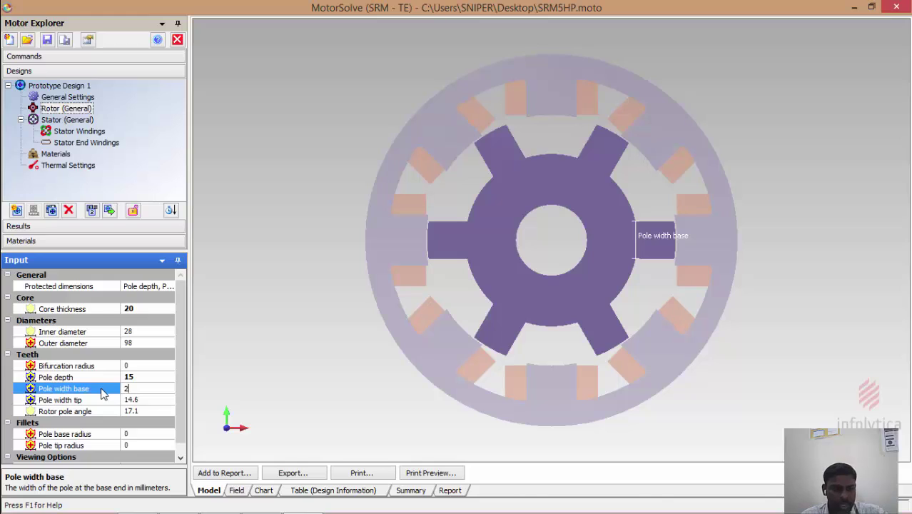
type("2")
left_click(143, 399)
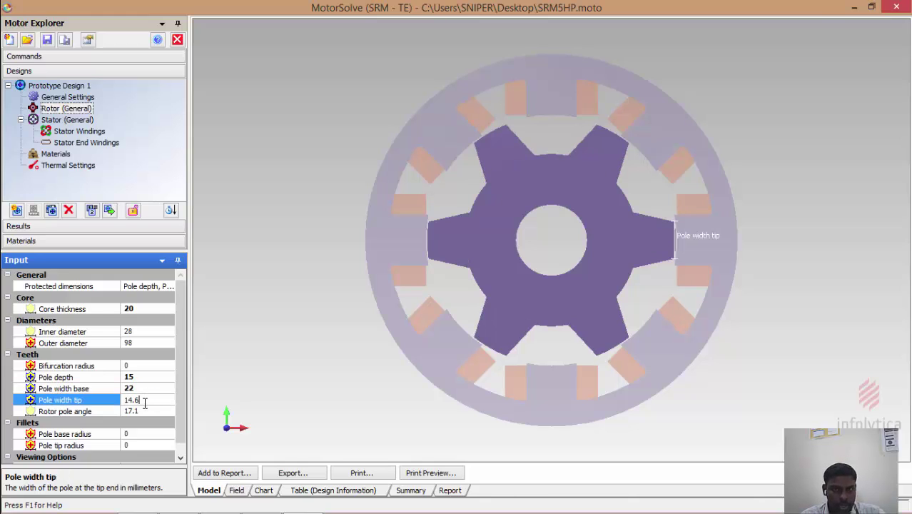
type("22")
left_click(139, 411)
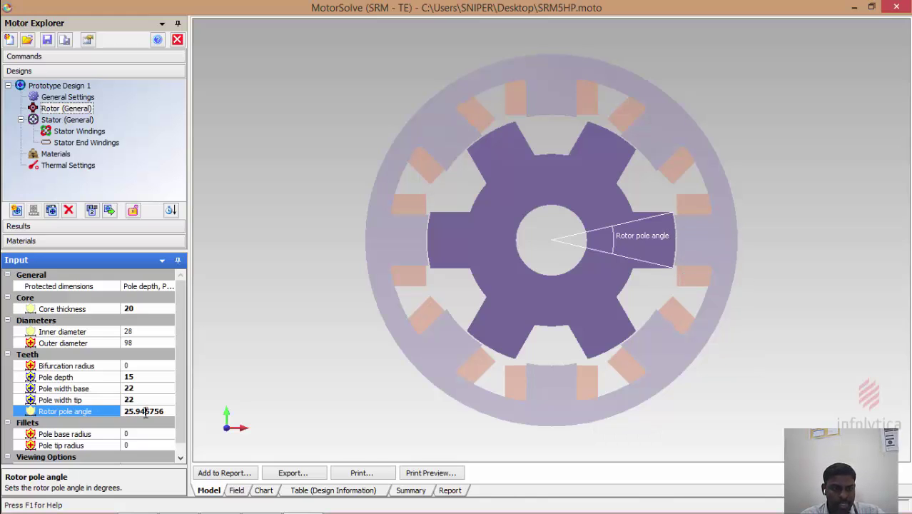
Step: Check the tooth gap angle and the stator pole angle in the general stator settings
left_click(85, 121)
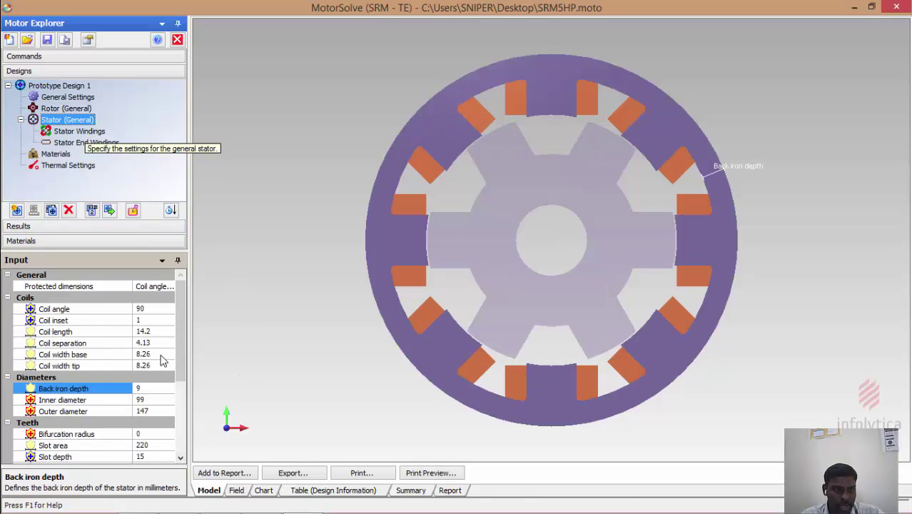
left_click_drag(179, 338, 161, 388)
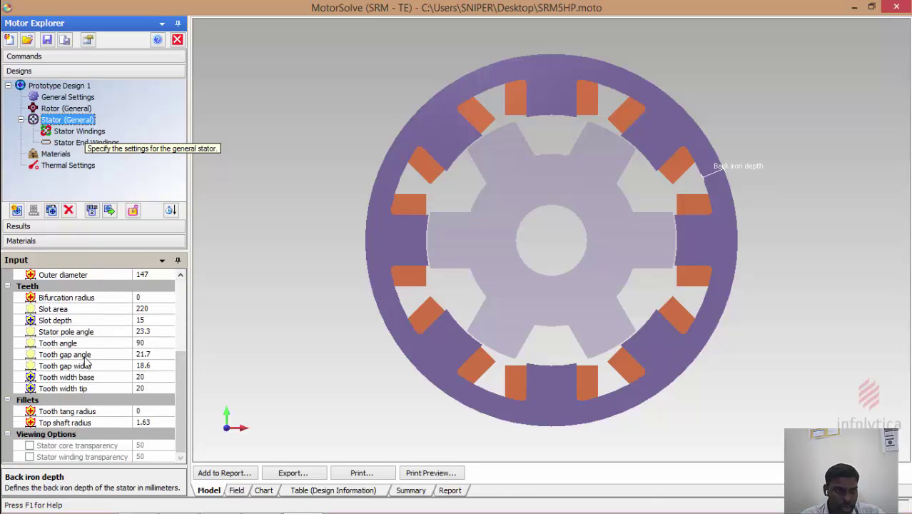
left_click(146, 355)
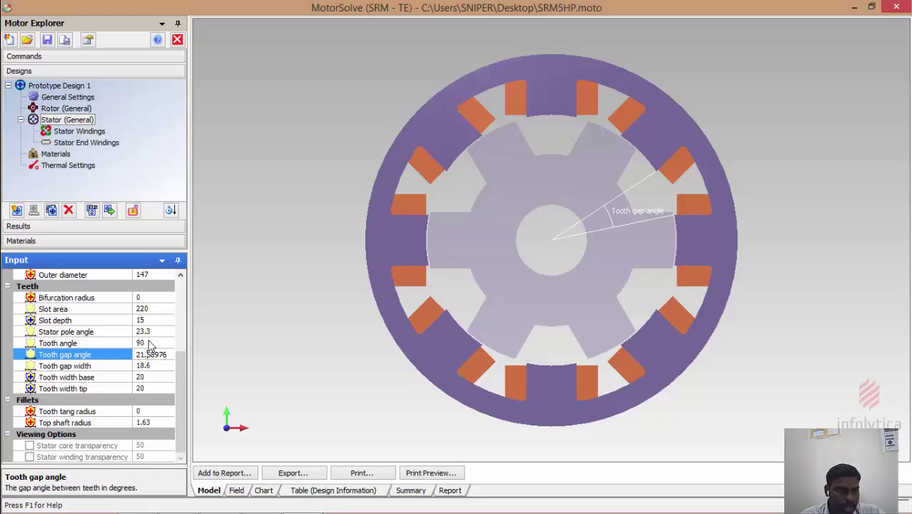
left_click(150, 331)
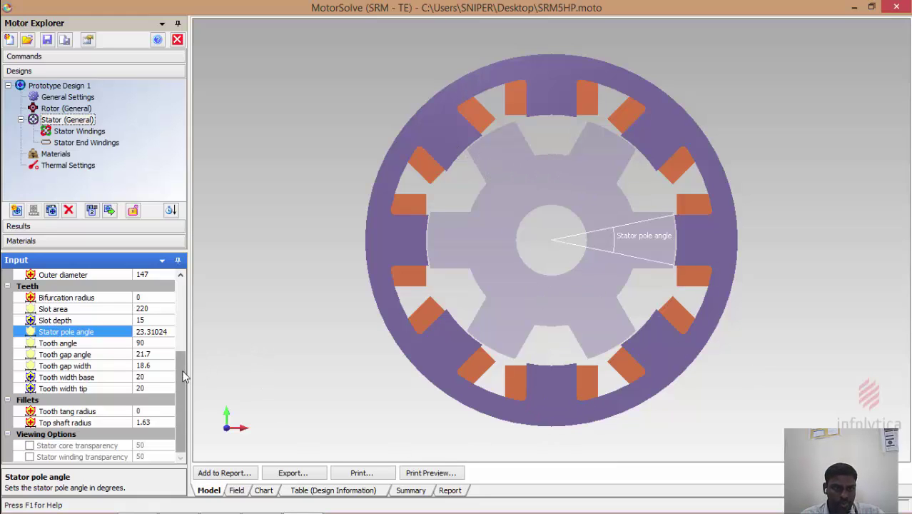
scroll(193, 333, "up", 4)
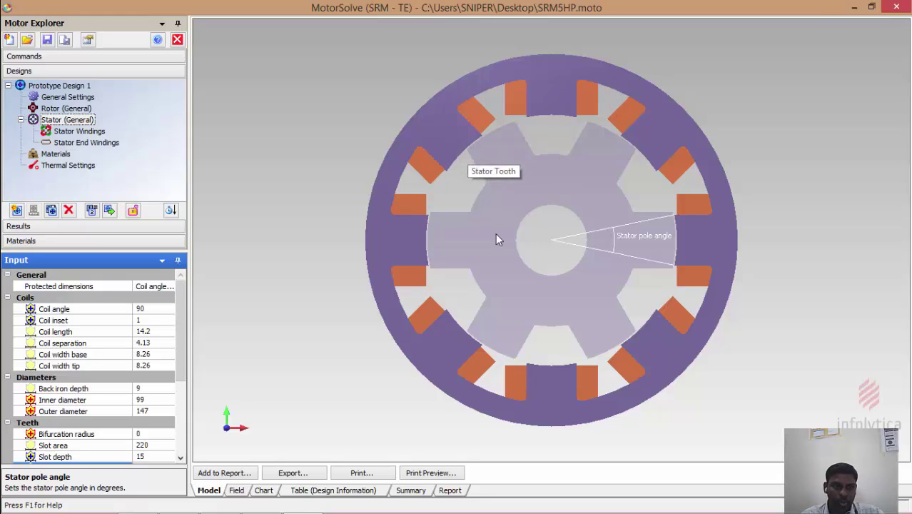
Step: Review the general stator and rotor settings, and the specifications and global dimensions in the general settings
left_click(61, 120)
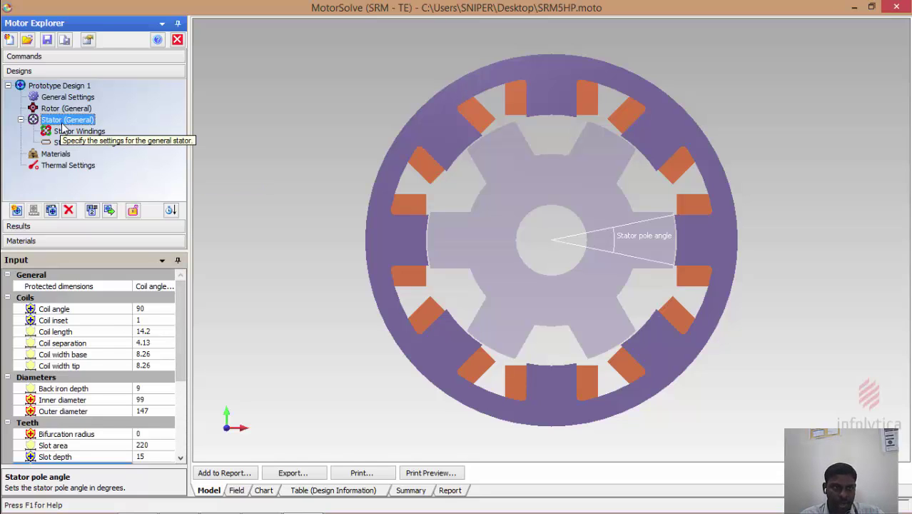
left_click(63, 109)
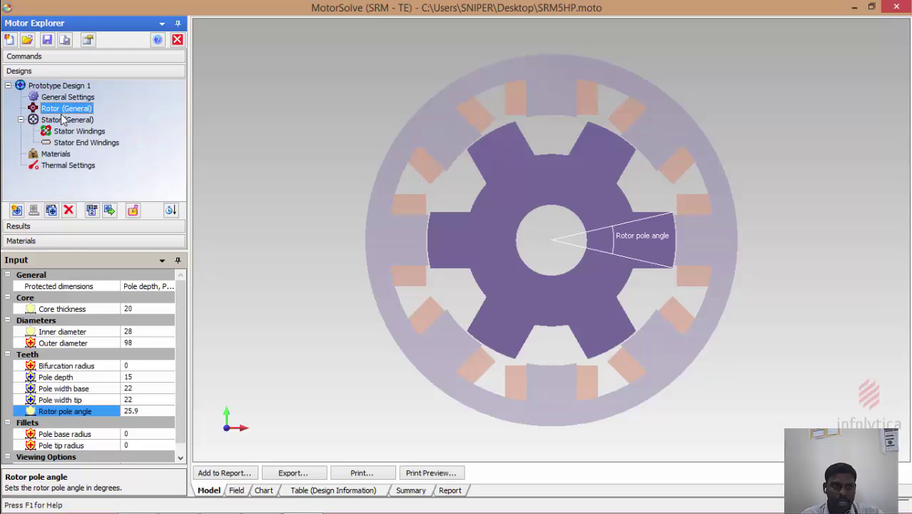
left_click(69, 100)
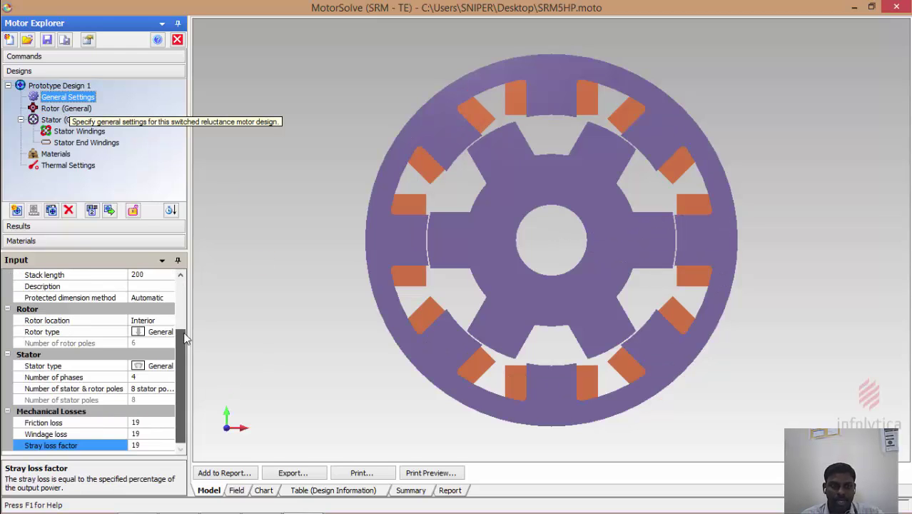
left_click_drag(181, 400, 184, 280)
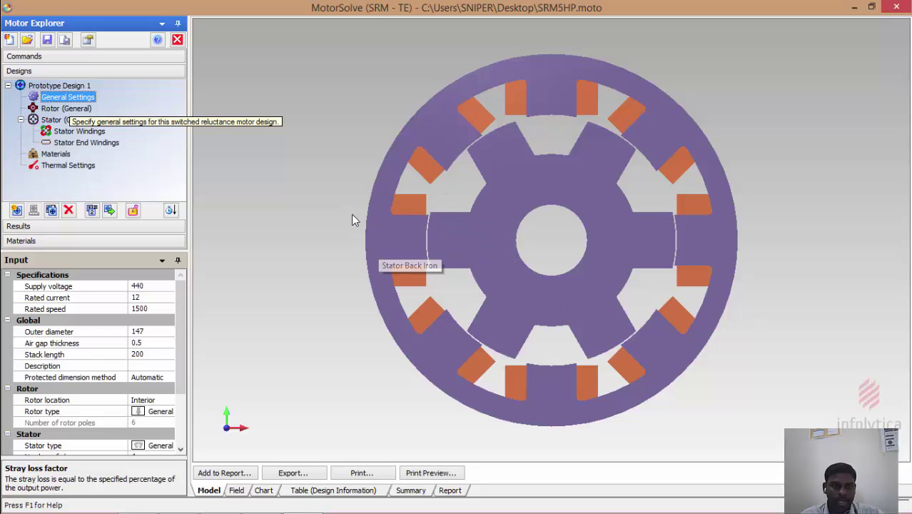
Step: Inspect the motor model in 3D from several angles and return it to the XY plane view
left_click_drag(421, 251, 391, 256)
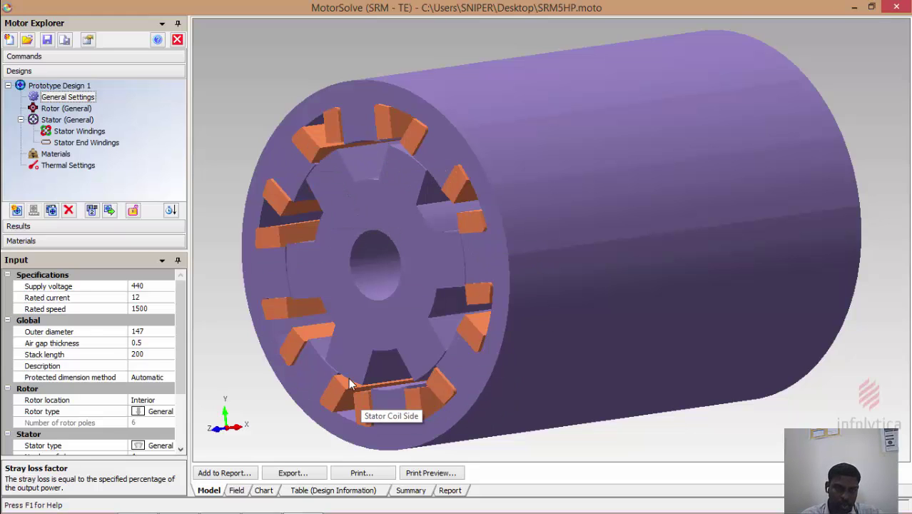
left_click_drag(378, 360, 368, 322)
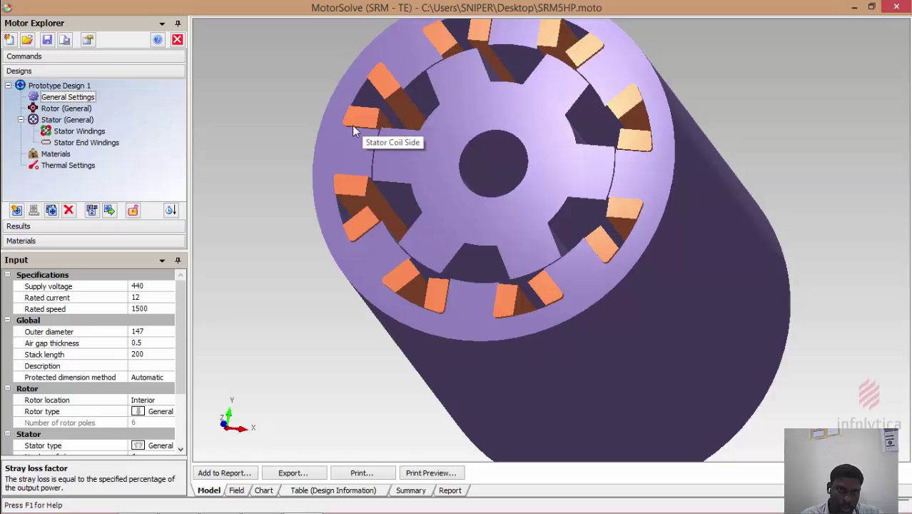
left_click_drag(352, 120, 366, 134)
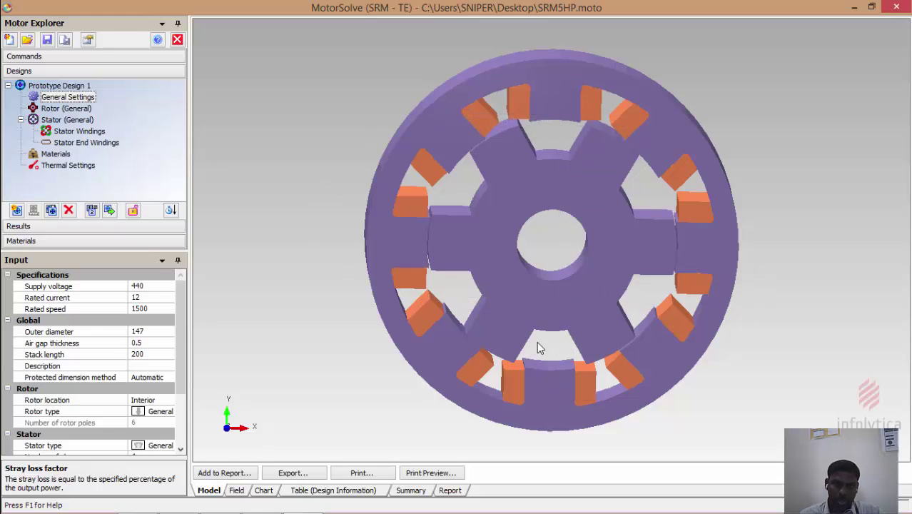
right_click(306, 109)
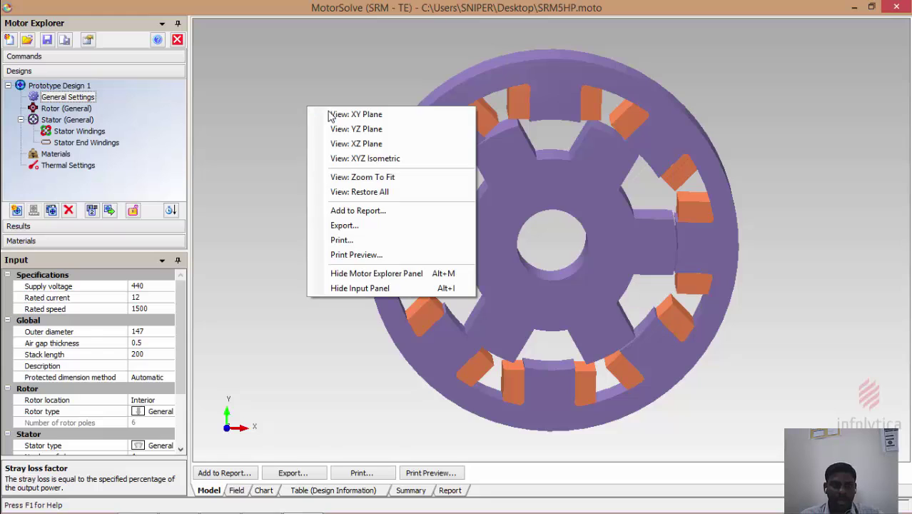
left_click(329, 116)
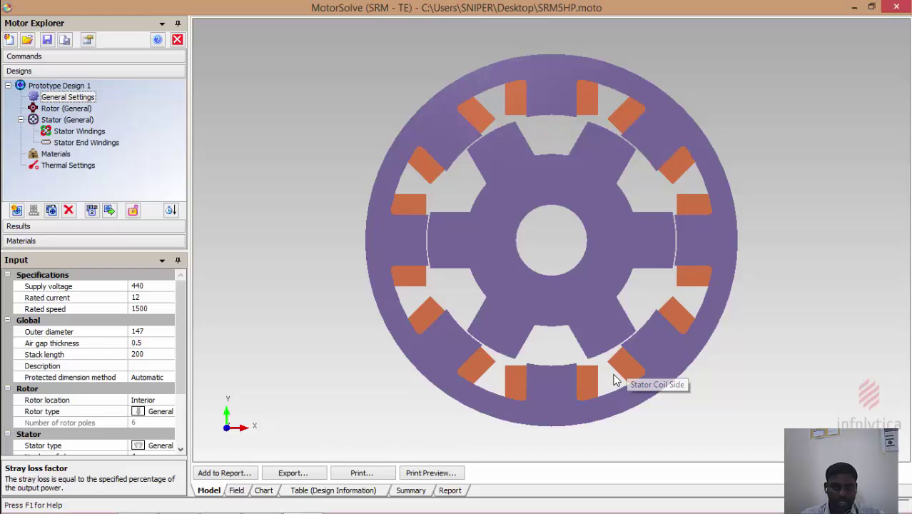
Step: Set the stator winding's number of turns to 172, verify it against the Excel specification sheet, and check the fill factor in MotorSolve
left_click(70, 132)
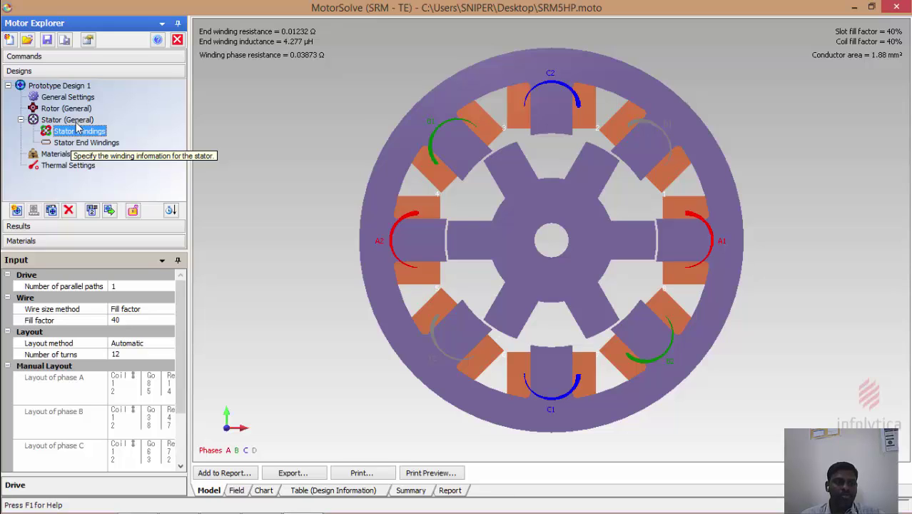
left_click(133, 357)
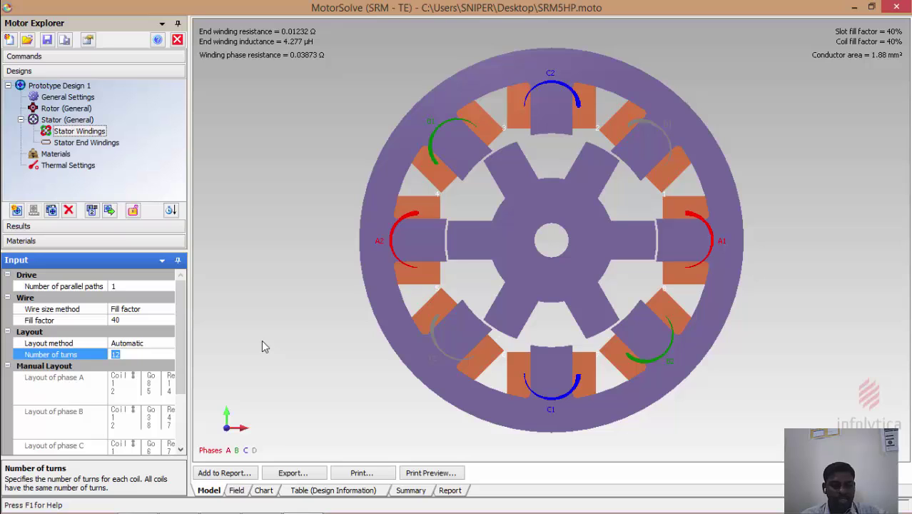
type("172")
left_click(259, 502)
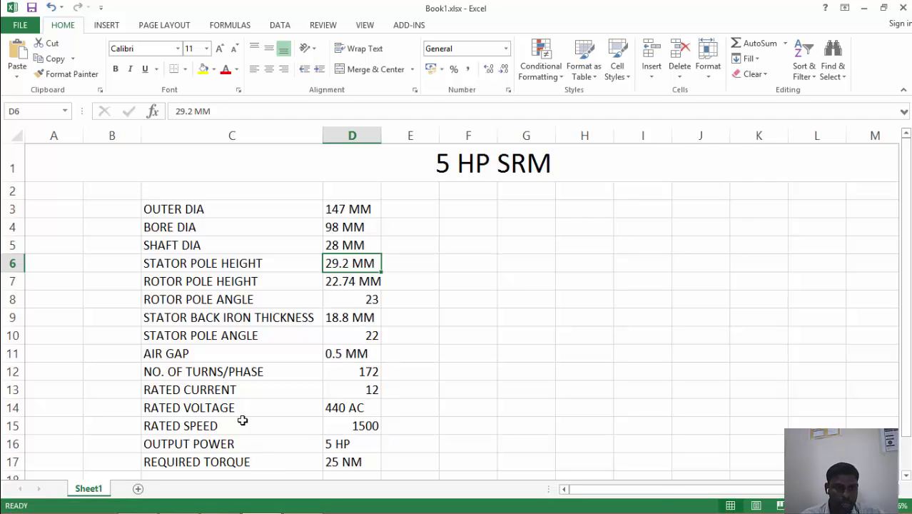
left_click(378, 374)
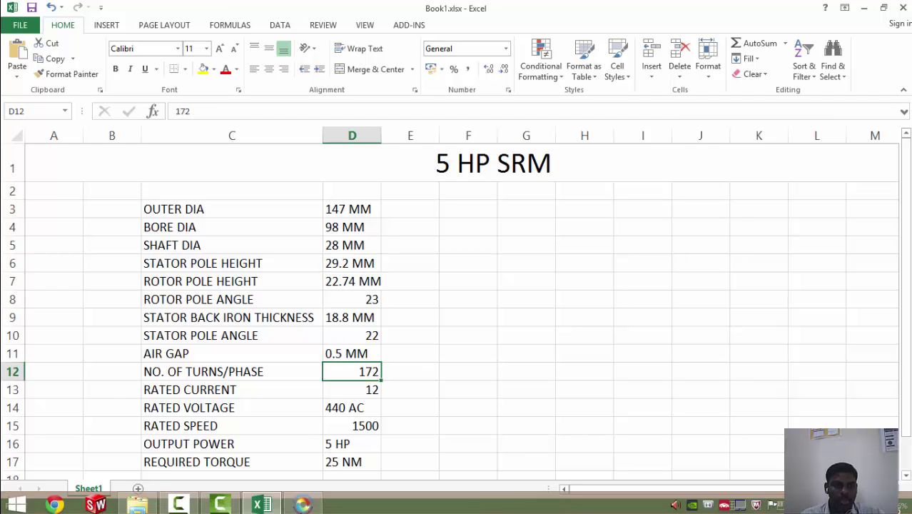
left_click(300, 503)
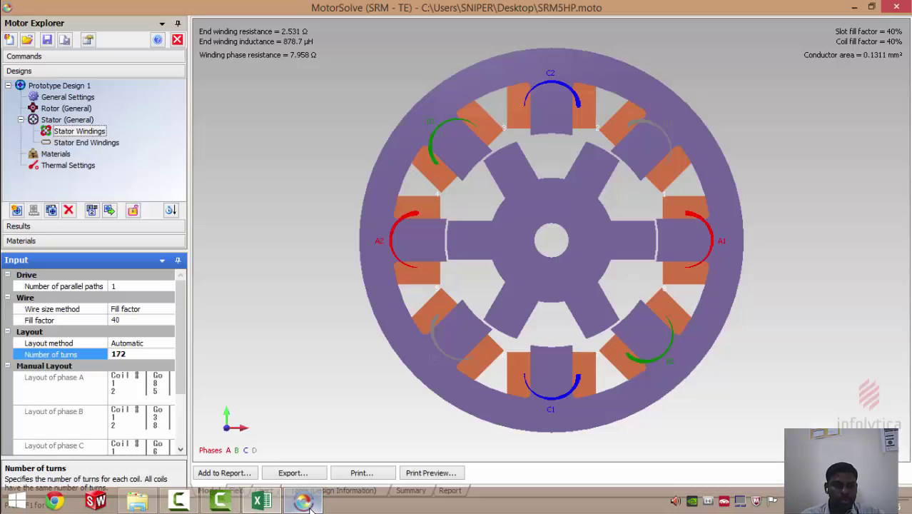
left_click(128, 322)
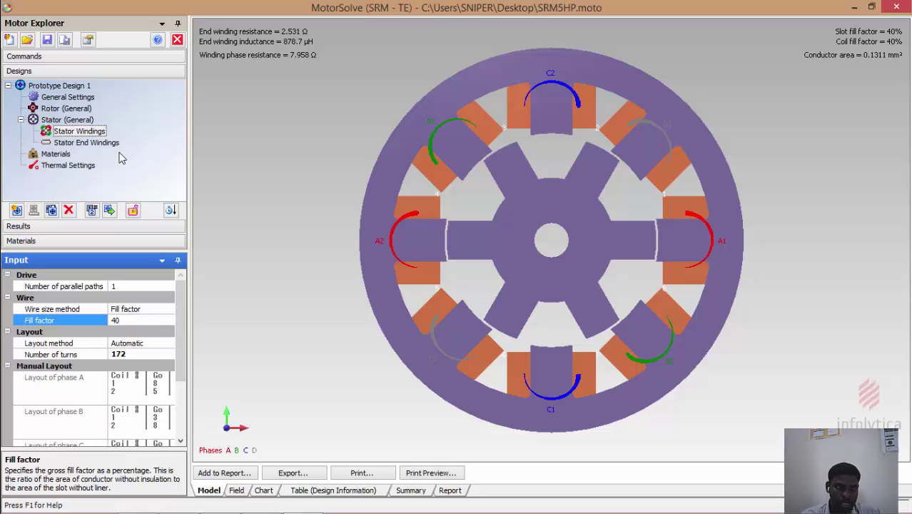
Step: Set the end winding gap of the stator end windings to 1 mm
left_click(86, 144)
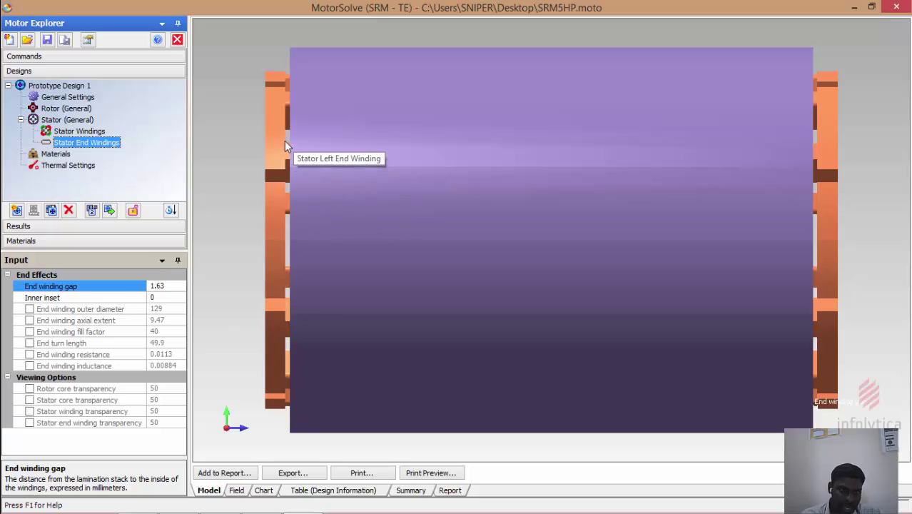
left_click(174, 286)
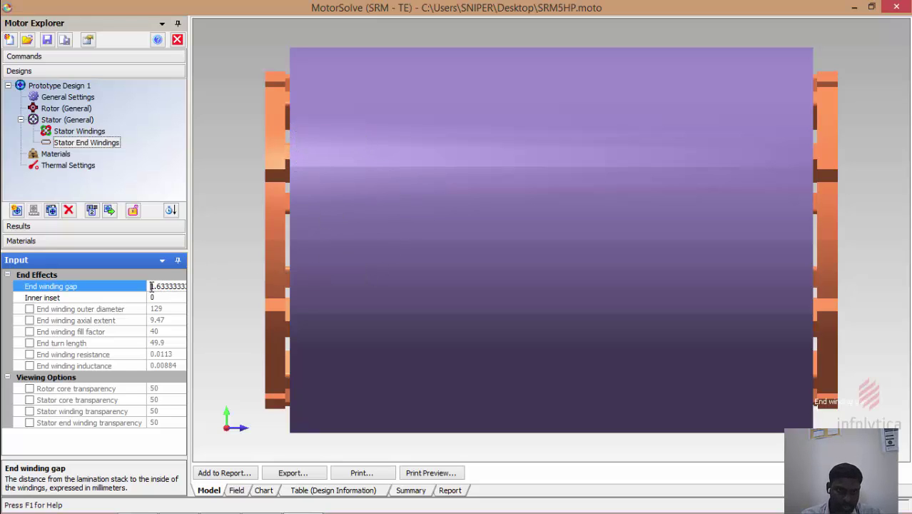
left_click_drag(152, 286, 223, 286)
type("1")
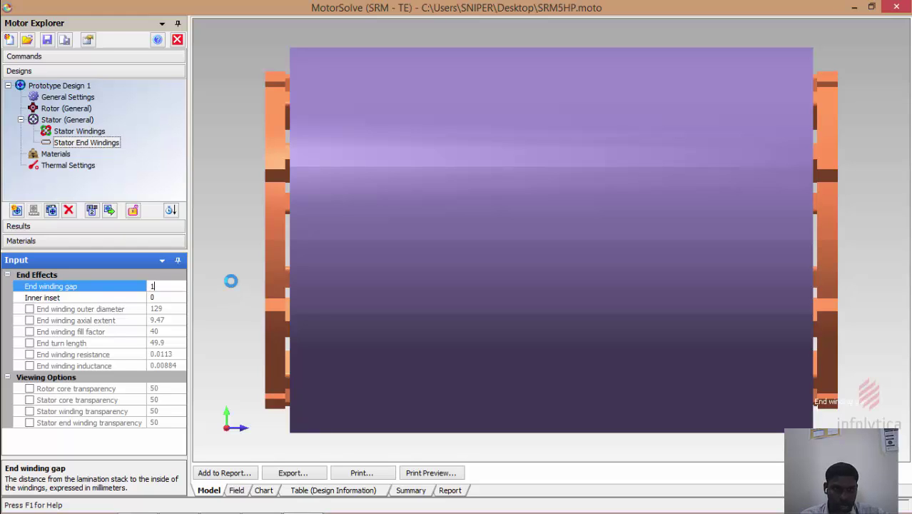
key("Return")
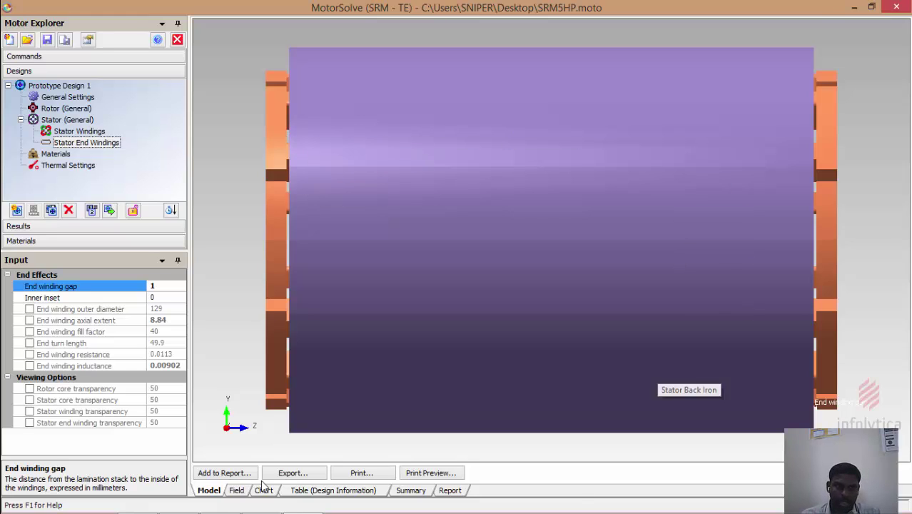
Step: Review the stator winding's phase layouts, playing the coil current-flow animation and switching it off again
left_click(83, 139)
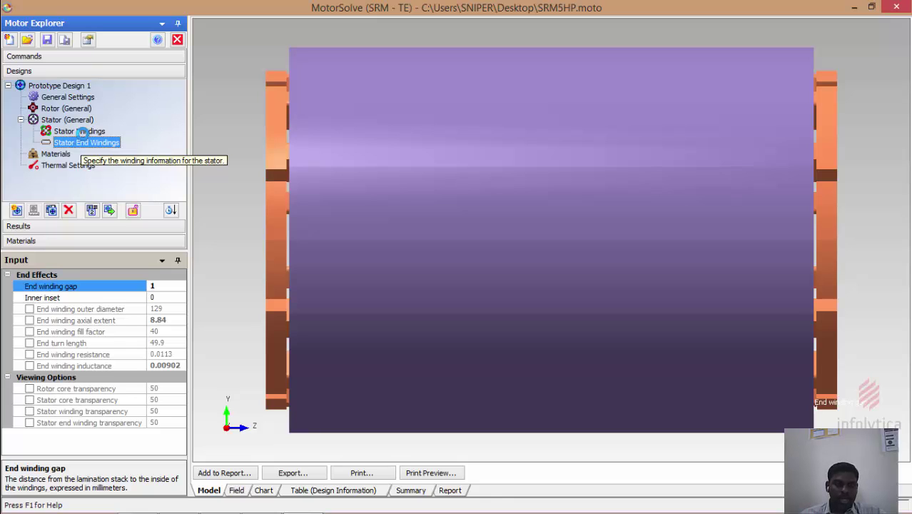
left_click(81, 132)
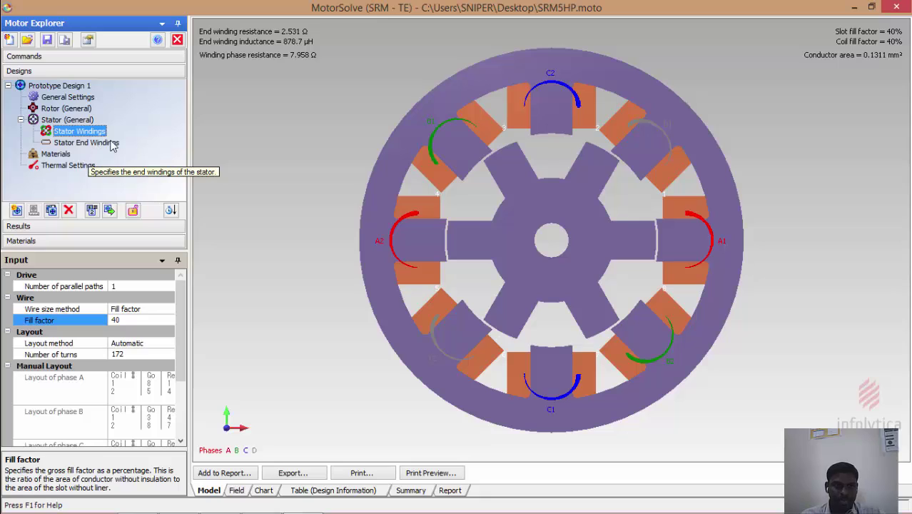
left_click_drag(180, 307, 179, 363)
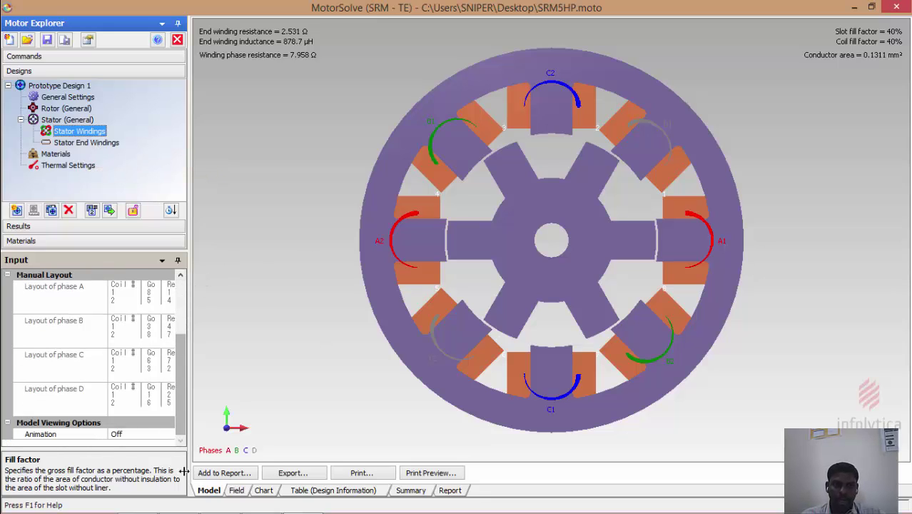
left_click(135, 436)
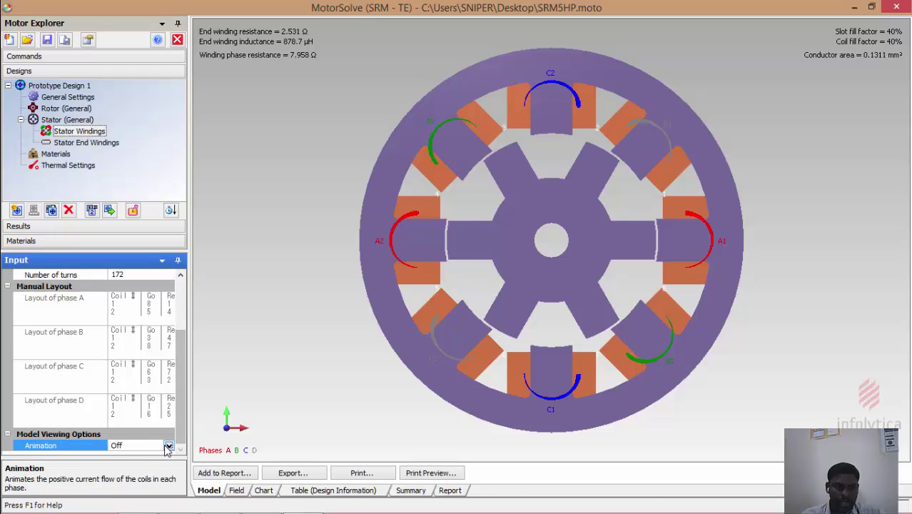
left_click(135, 446)
left_click(134, 455)
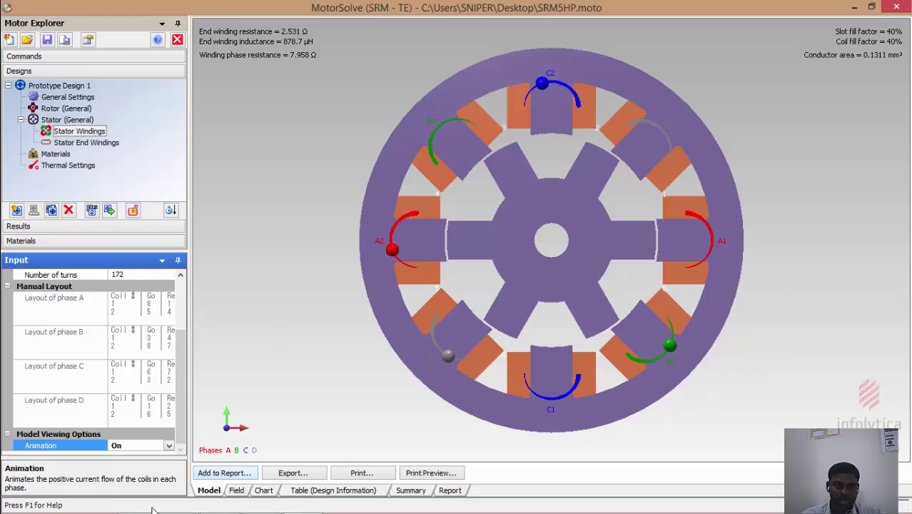
left_click(169, 445)
left_click(123, 464)
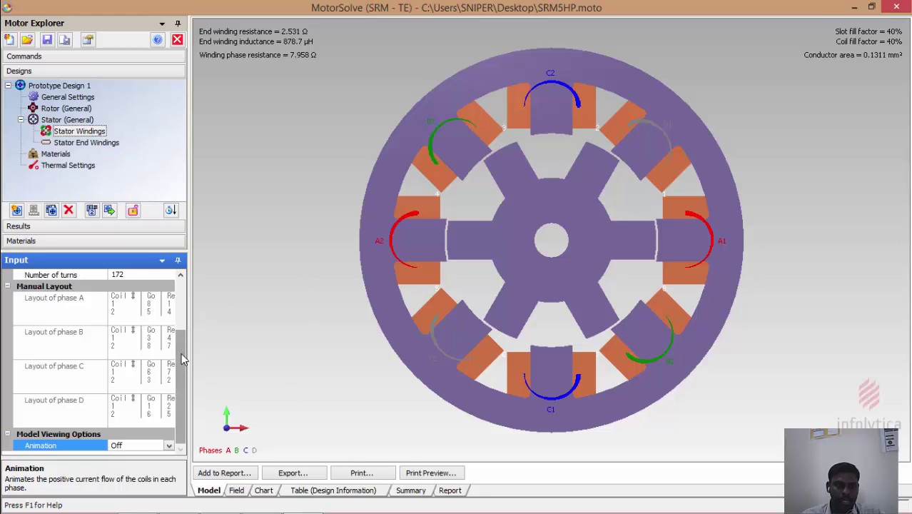
left_click_drag(181, 352, 201, 305)
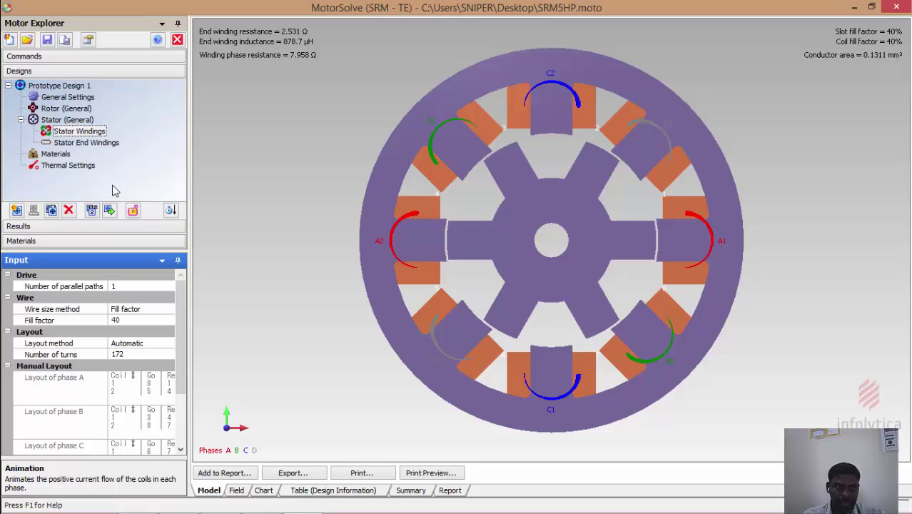
Step: Open the flux linkage performance chart's settings in the results and review its current input method and peak phase current percentage
left_click(100, 228)
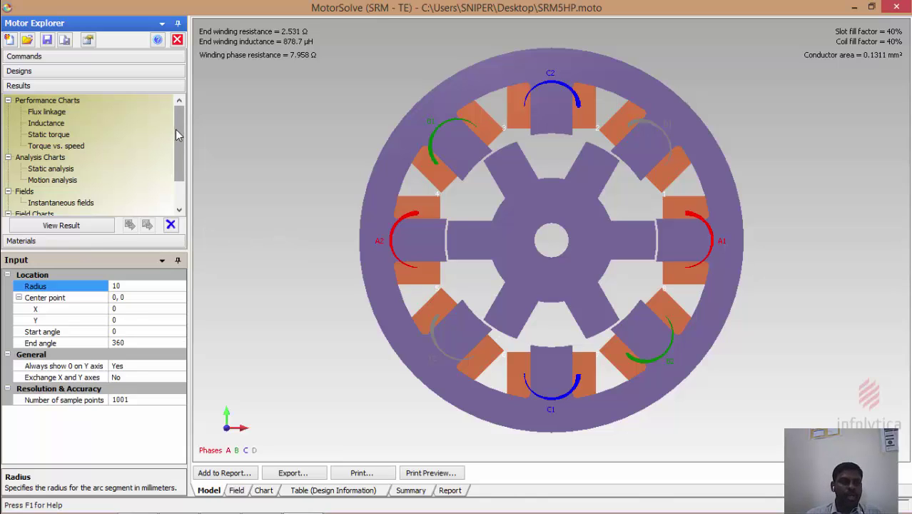
scroll(175, 128, "down", 1)
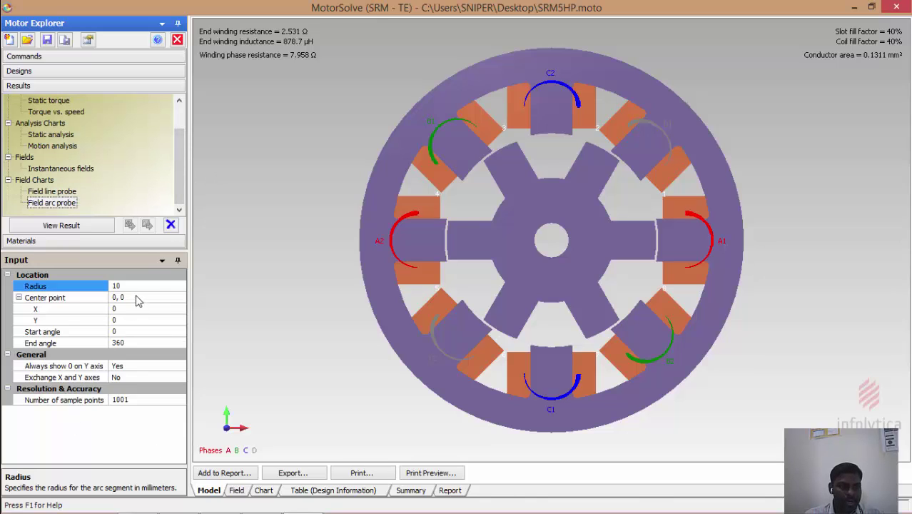
scroll(179, 152, "up", 1)
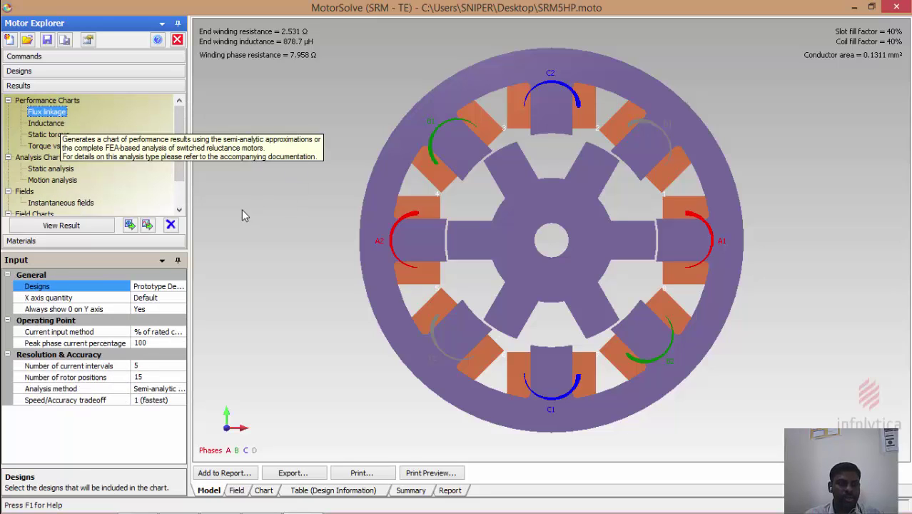
left_click(159, 334)
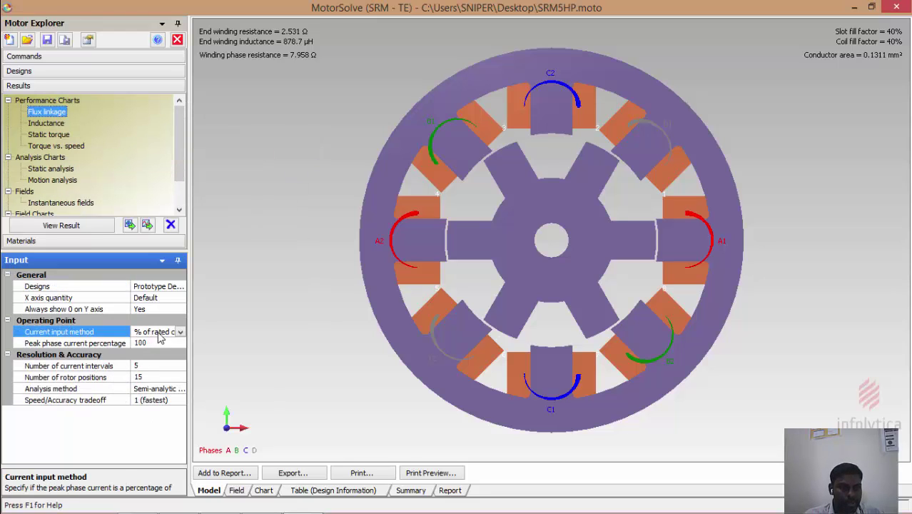
left_click(155, 342)
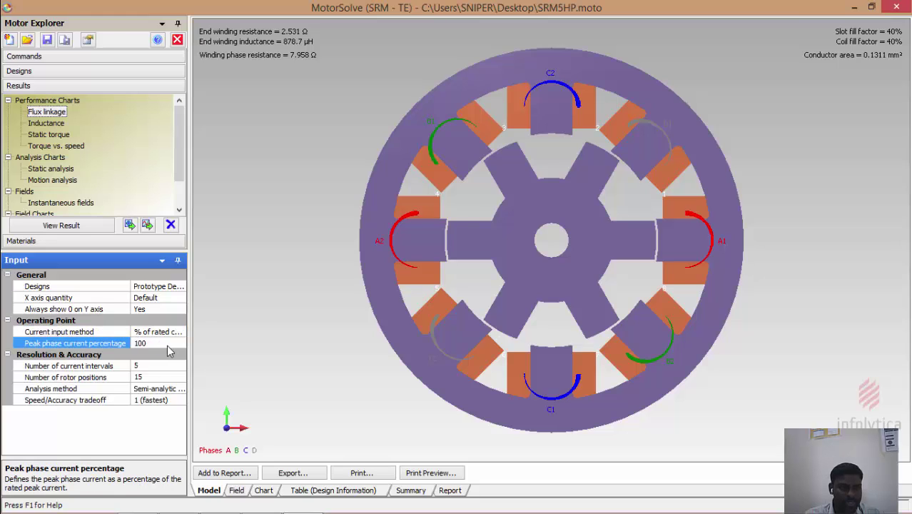
Step: Try to set the flux linkage chart's number of current intervals to 2
left_click(158, 368)
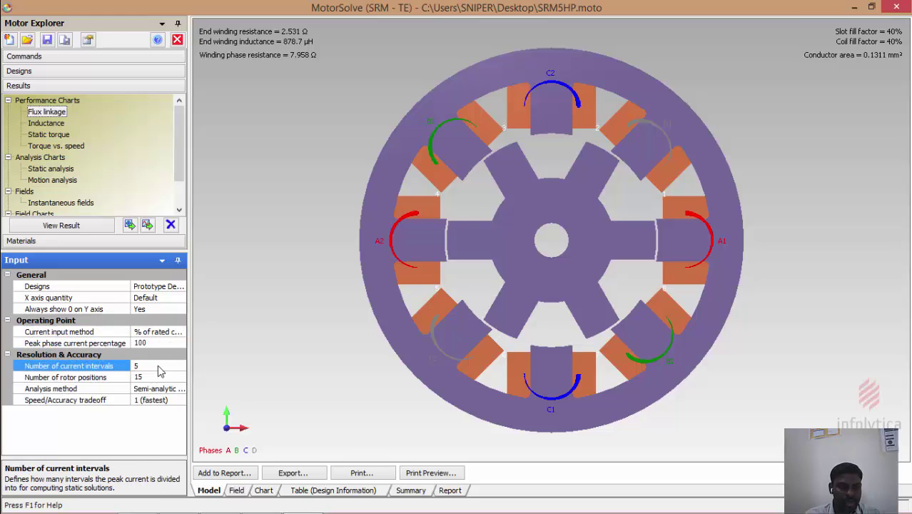
left_click(159, 366)
double_click(147, 364)
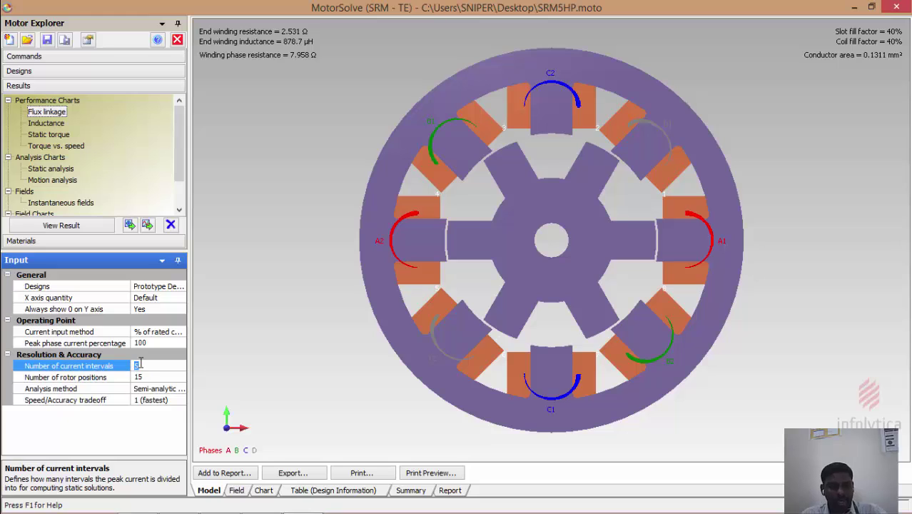
type("2")
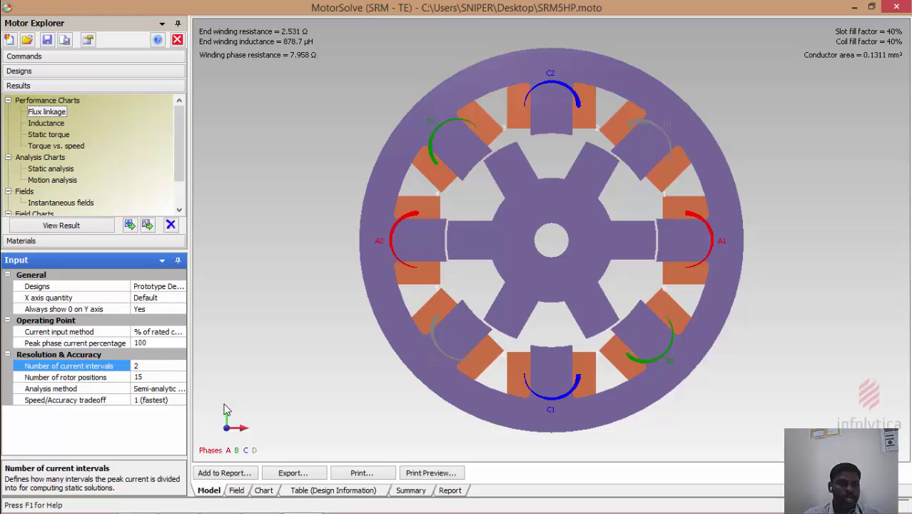
left_click(154, 382)
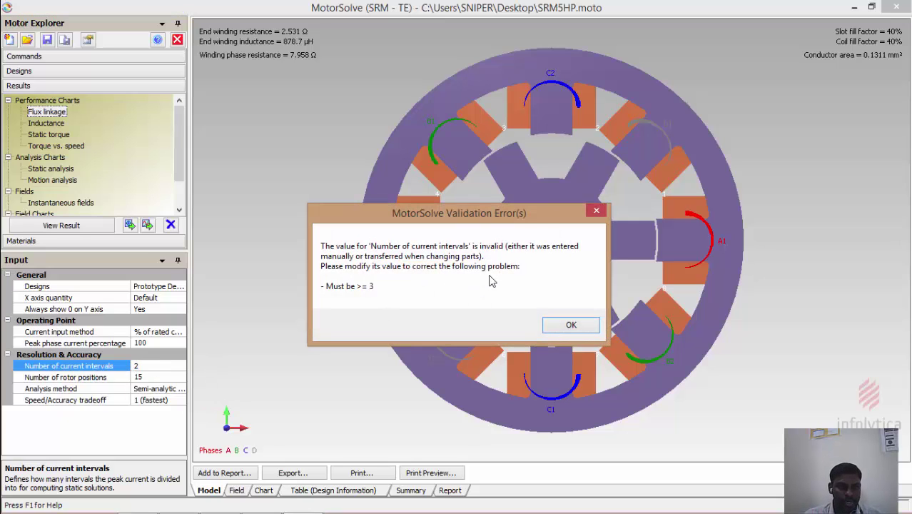
left_click(568, 333)
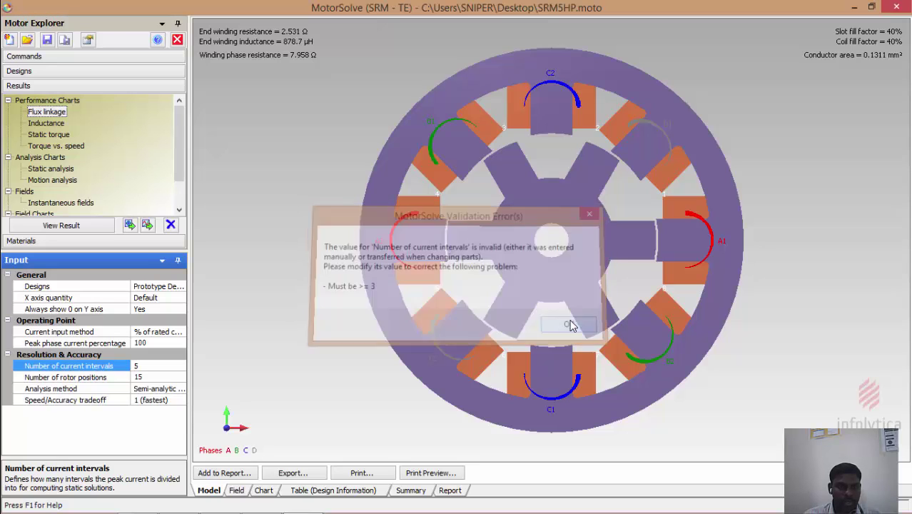
Step: Set the flux linkage chart's number of current intervals to 10 and its analysis method to Complete FEA based analysis
double_click(143, 365)
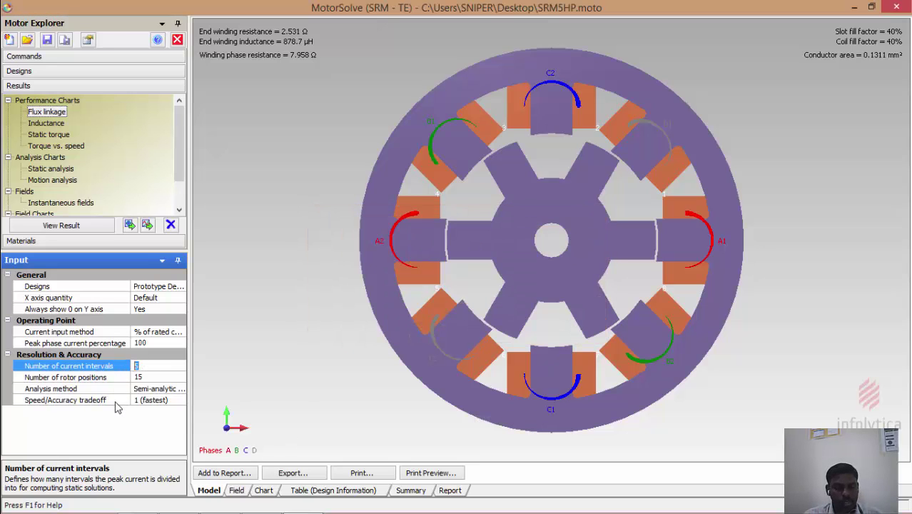
type("10")
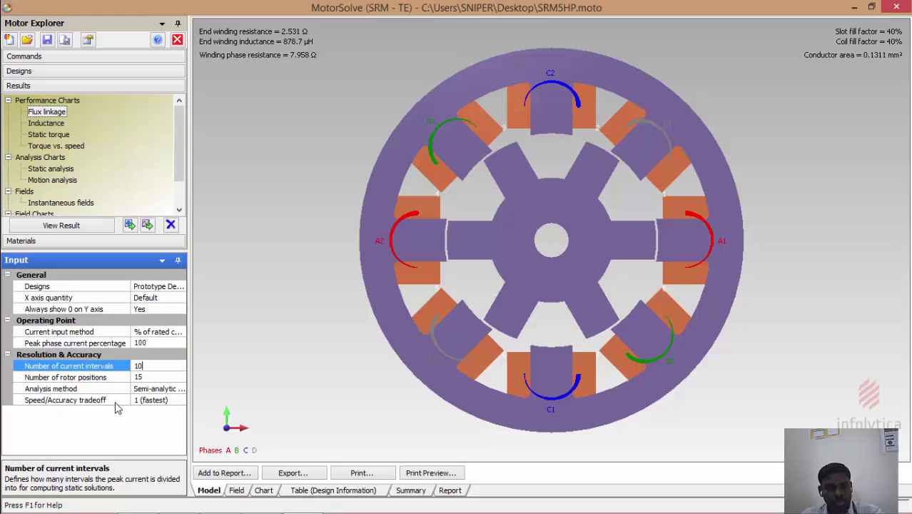
left_click(152, 378)
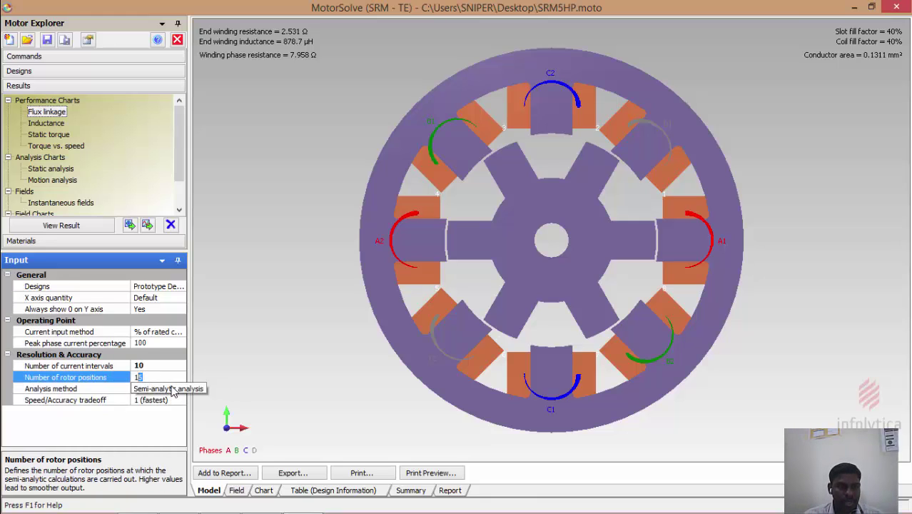
left_click(177, 389)
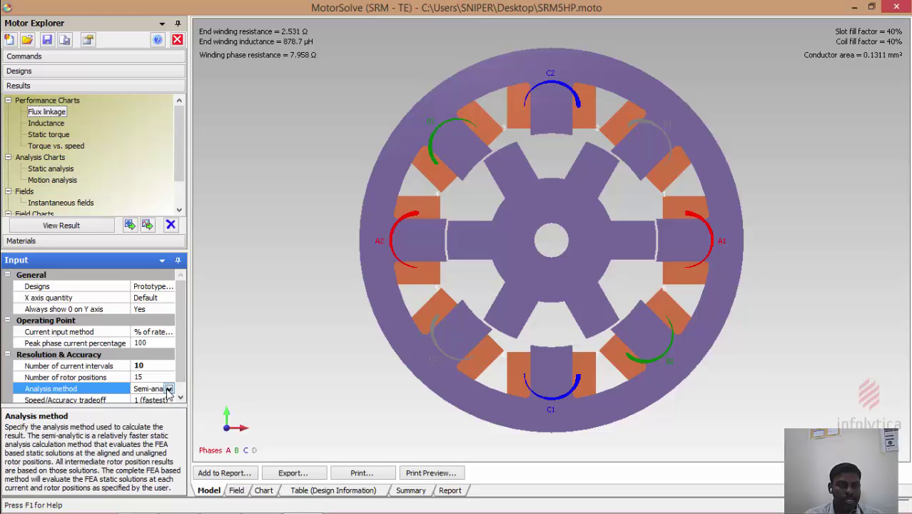
left_click(169, 389)
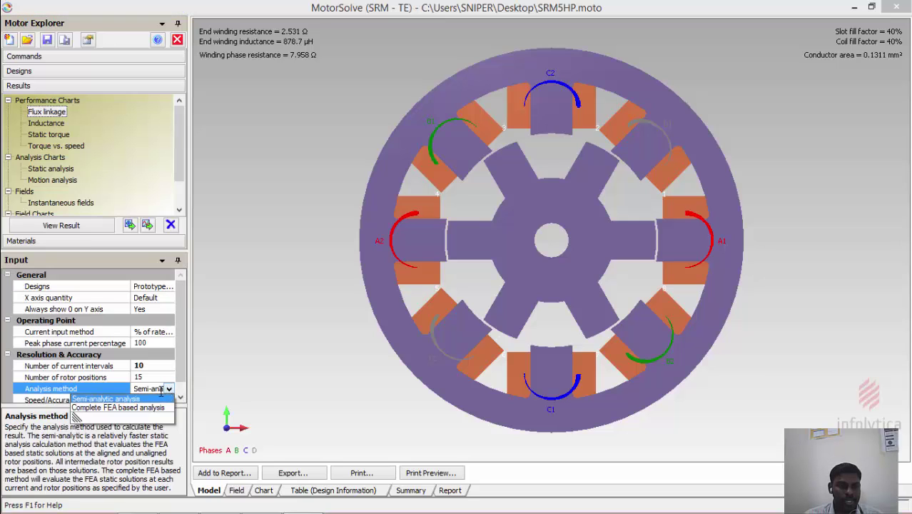
left_click(103, 409)
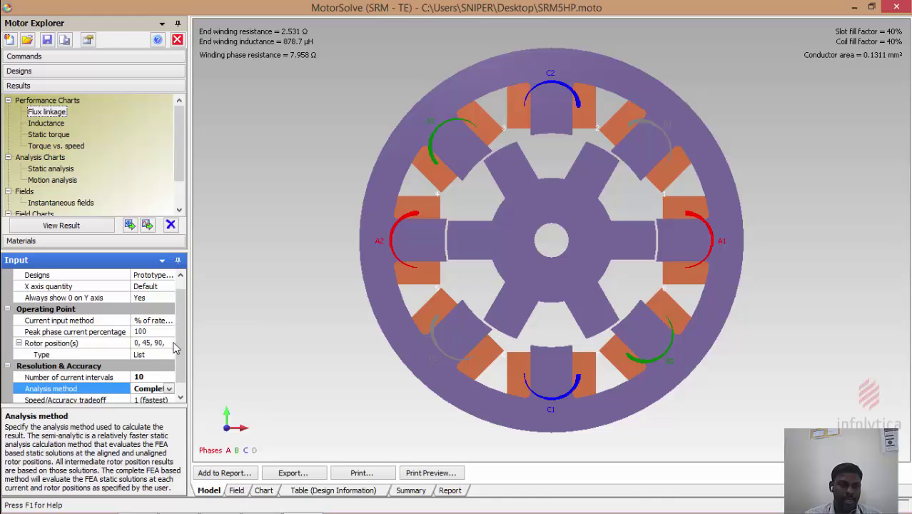
Step: Review the speed/accuracy tradeoff options for the flux linkage analysis and keep 1 (fastest)
scroll(180, 350, "down", 1)
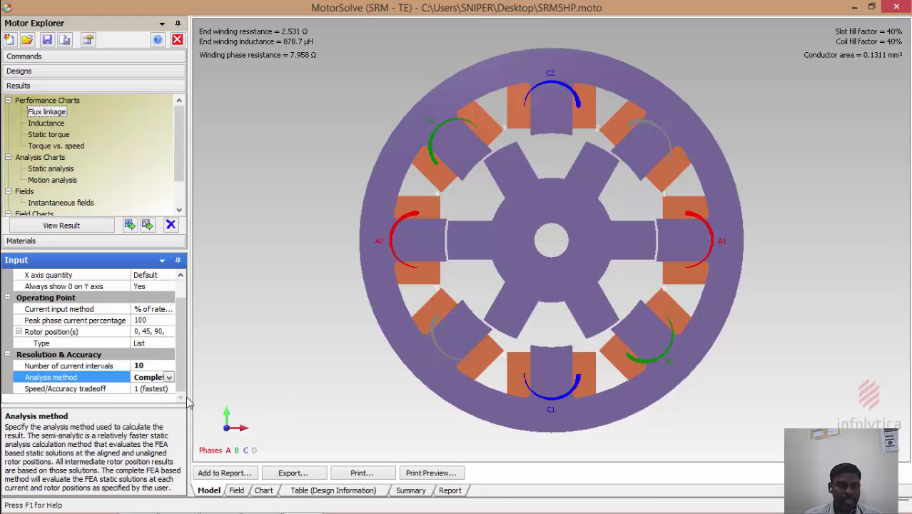
left_click(161, 390)
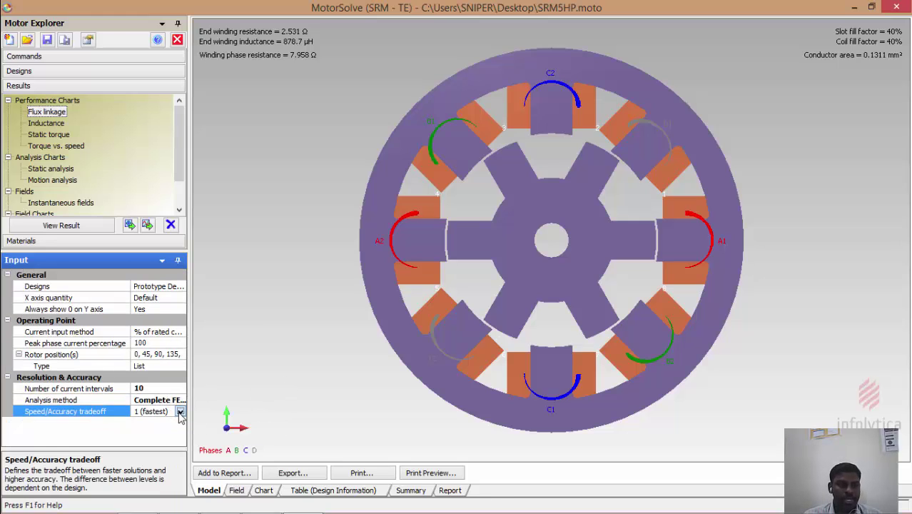
left_click(180, 411)
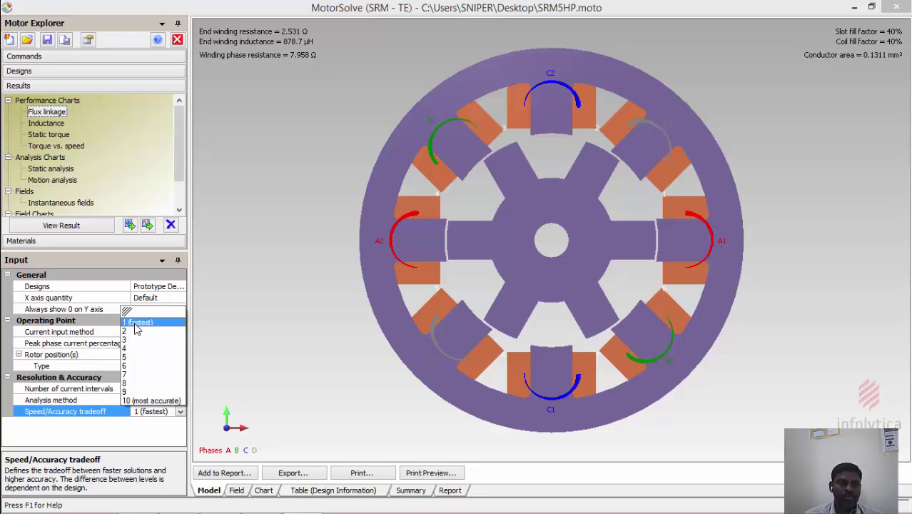
left_click(257, 365)
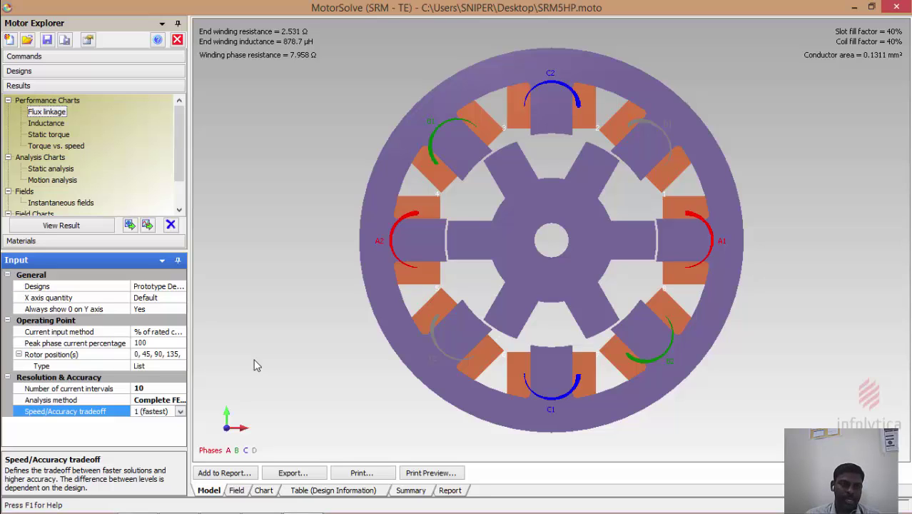
left_click(180, 413)
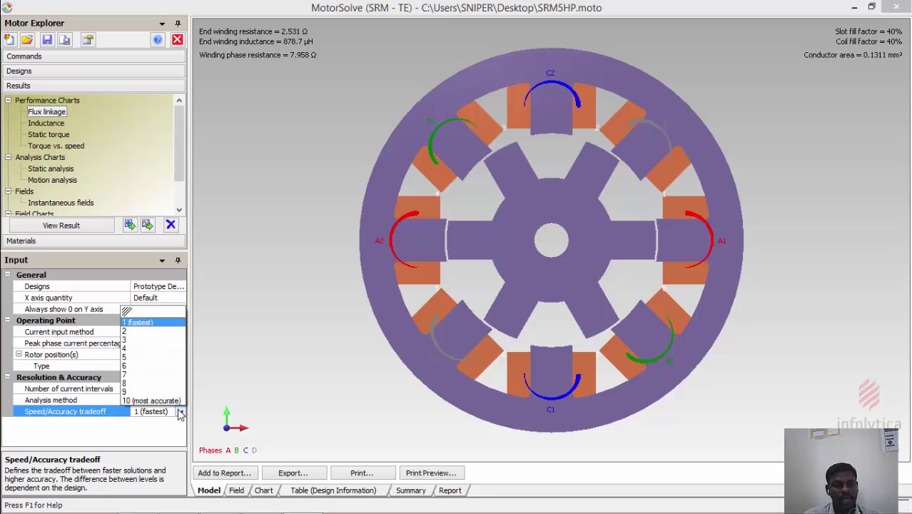
left_click(283, 370)
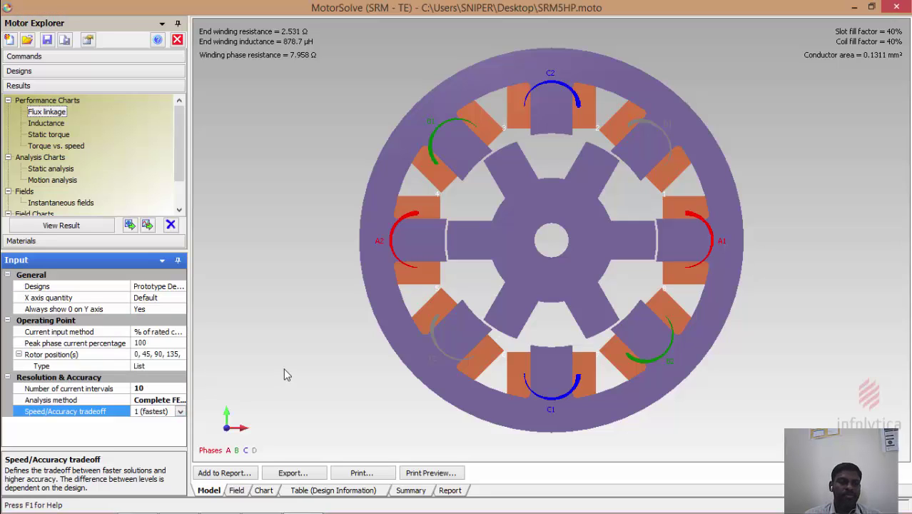
Step: Generate the flux linkage chart with the complete FEA based analysis
left_click(44, 112)
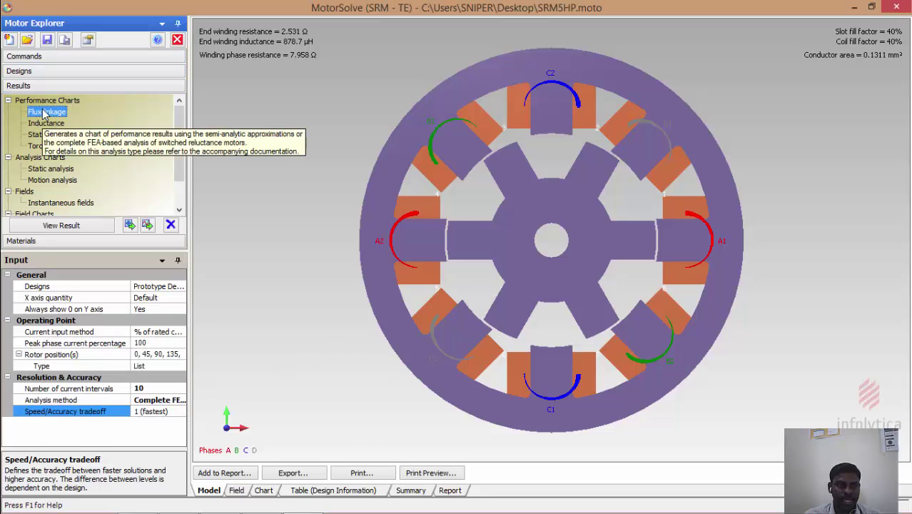
left_click(58, 227)
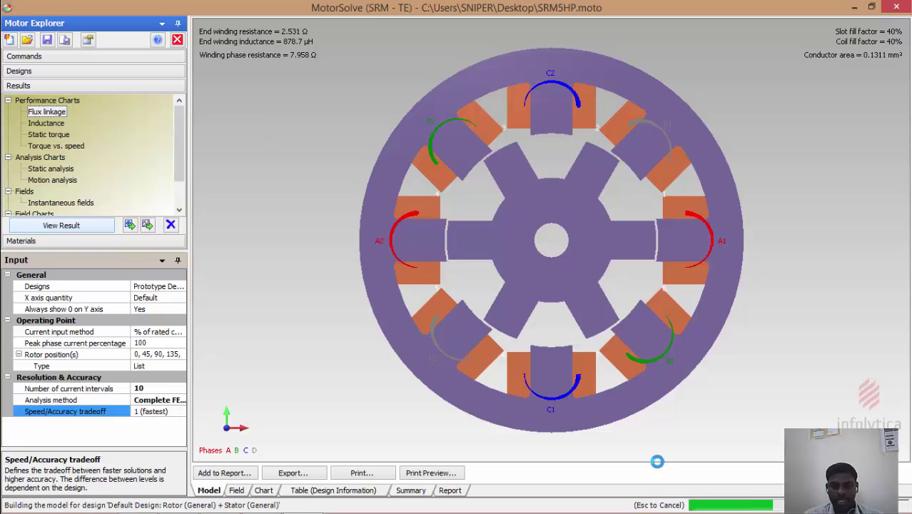
mouse_move(618, 499)
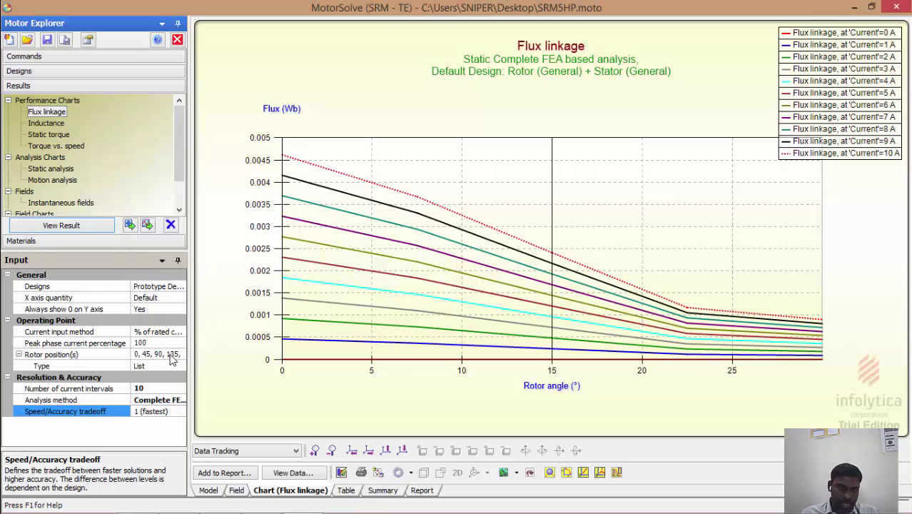
Step: Track the flux linkage values of all current curves along the rotor angle axis, including at 0°
left_click(335, 191)
left_click_drag(346, 203, 261, 203)
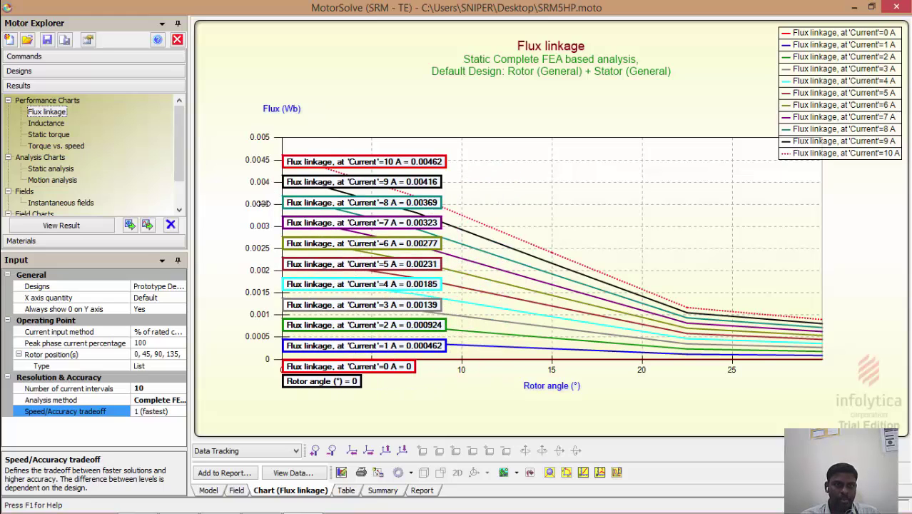
left_click_drag(264, 204, 631, 389)
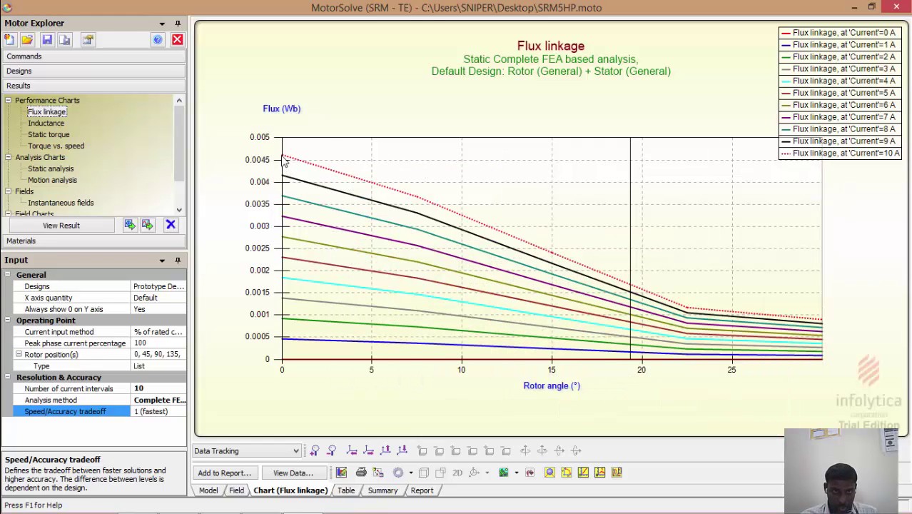
left_click(284, 161)
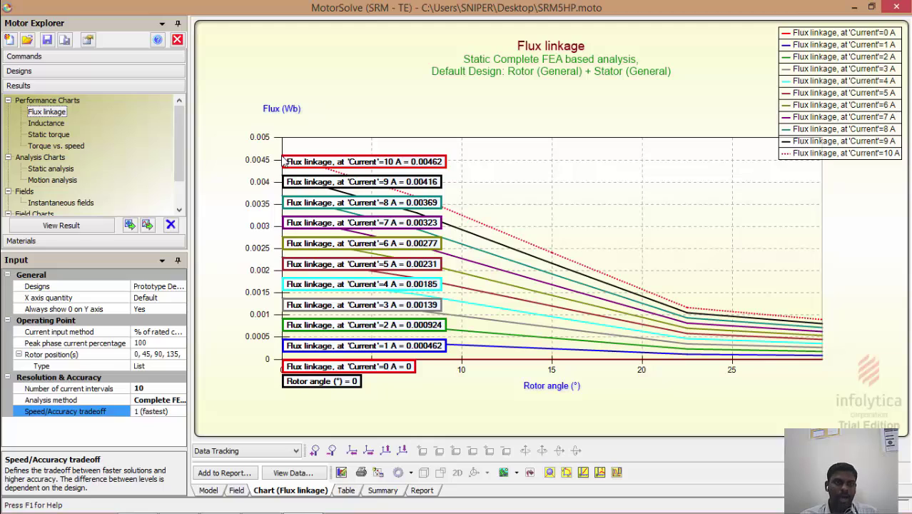
left_click(825, 363)
left_click(744, 407)
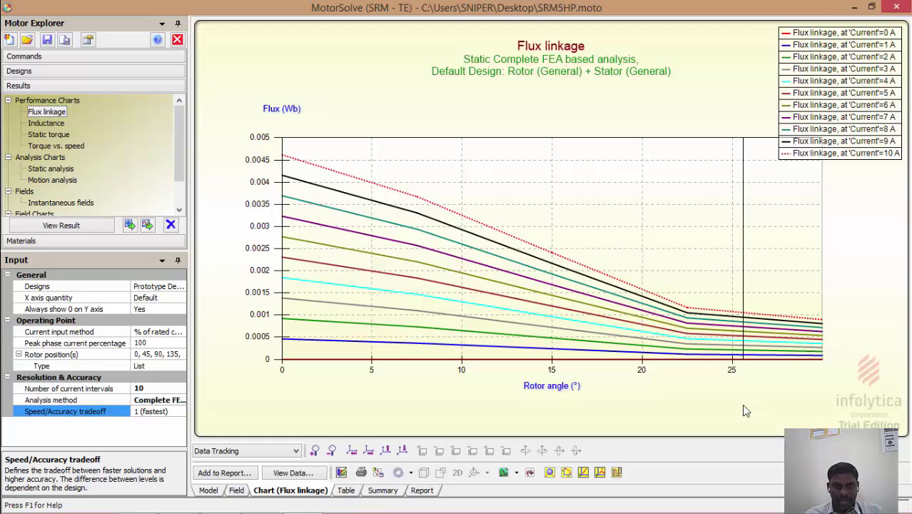
Step: Set the flux linkage analysis method to Semi-analytic analysis and regenerate the chart
left_click(169, 401)
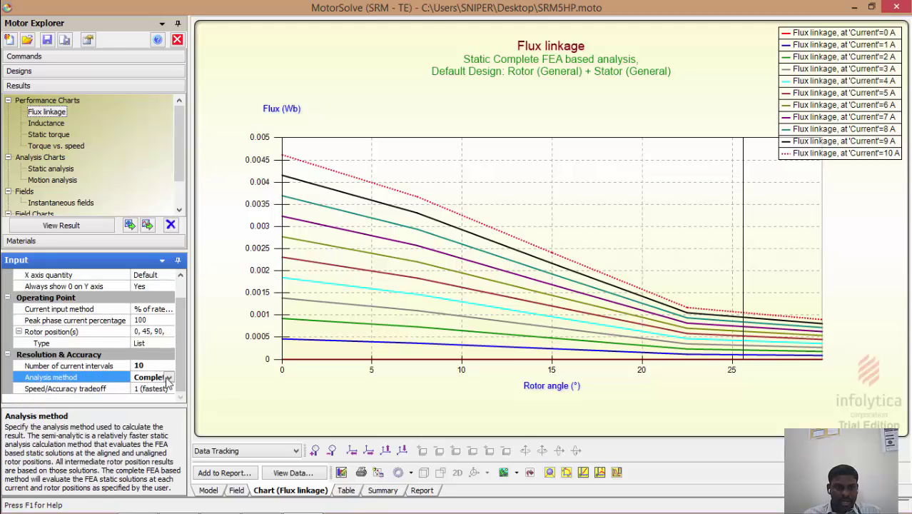
left_click(169, 379)
left_click(142, 395)
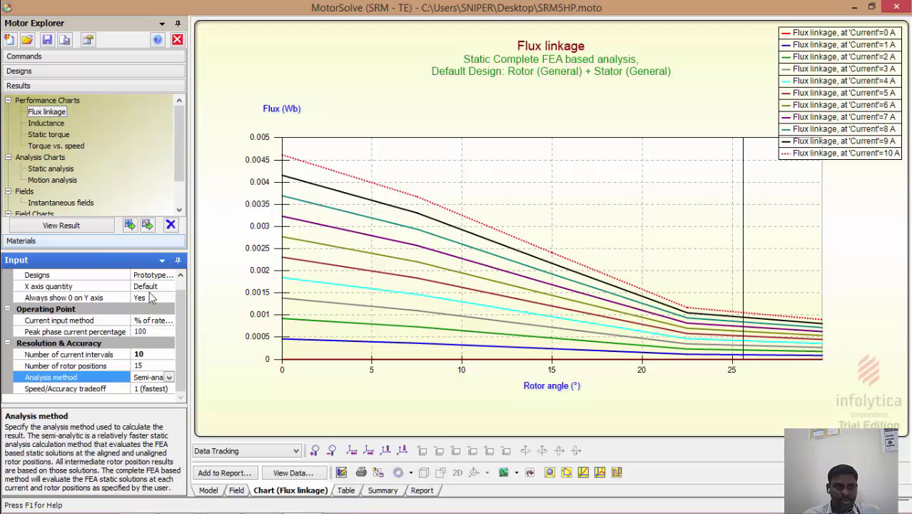
left_click(62, 226)
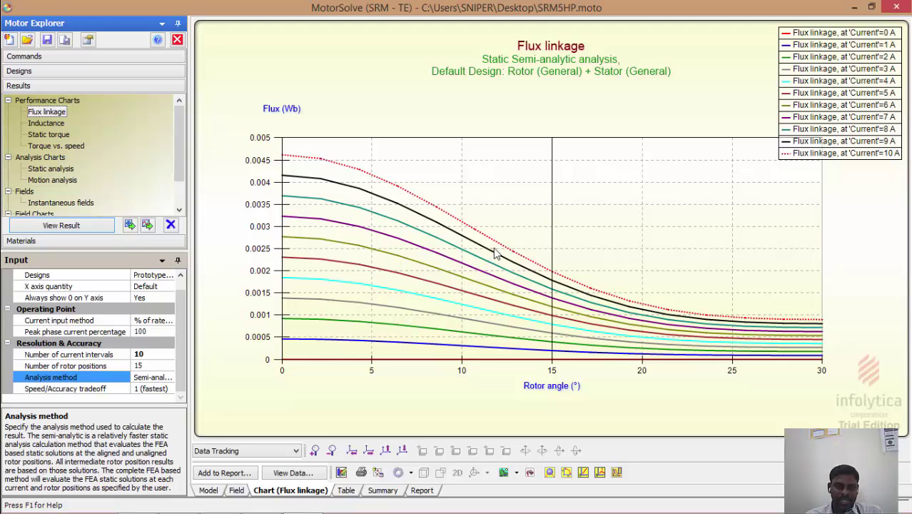
Step: Generate the inductance chart, keeping the Semi-analytic analysis method and 5 current intervals
left_click(45, 122)
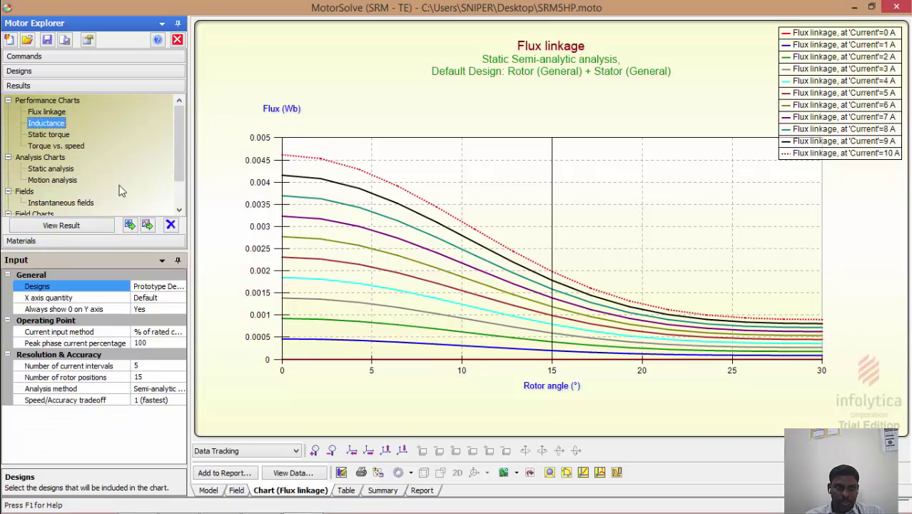
left_click(159, 389)
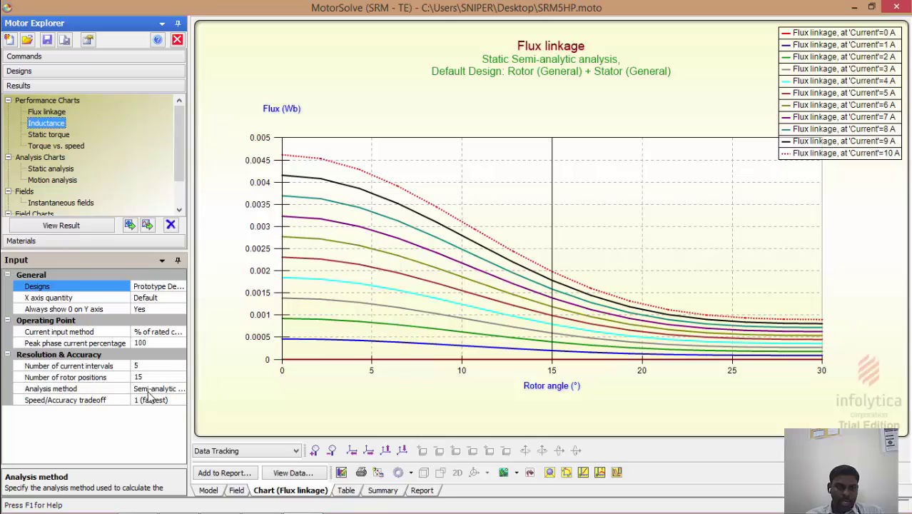
left_click(282, 408)
left_click(169, 389)
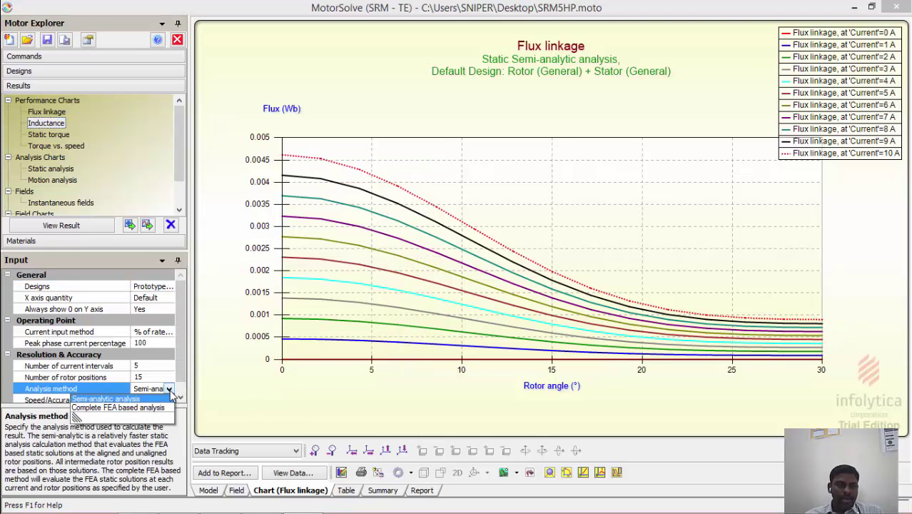
left_click(169, 389)
left_click(282, 405)
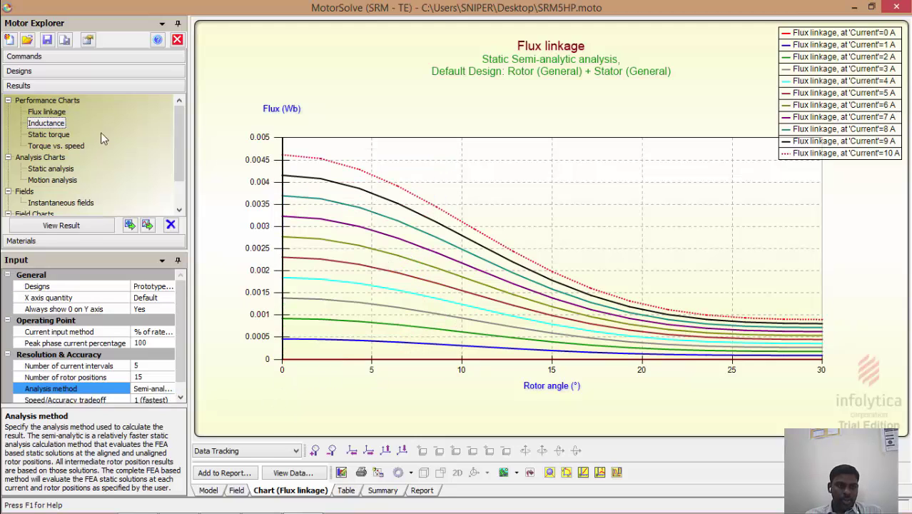
left_click(49, 123)
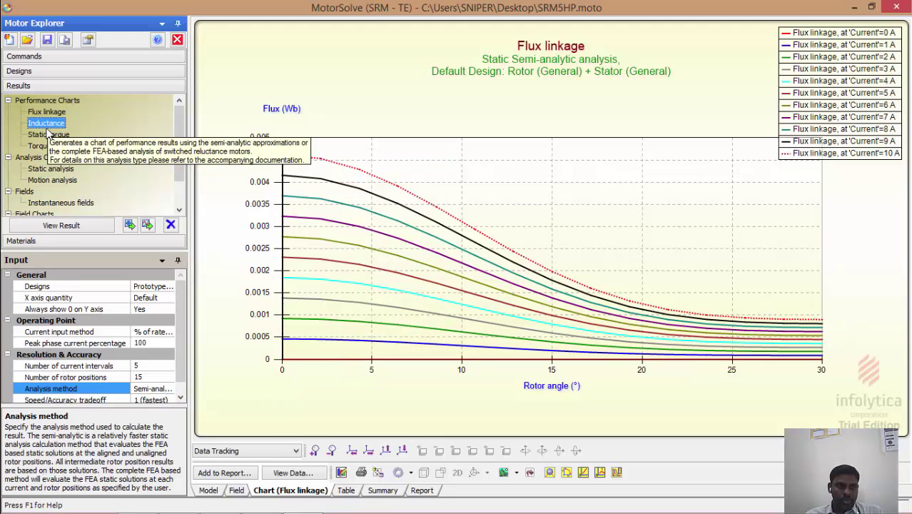
left_click(89, 225)
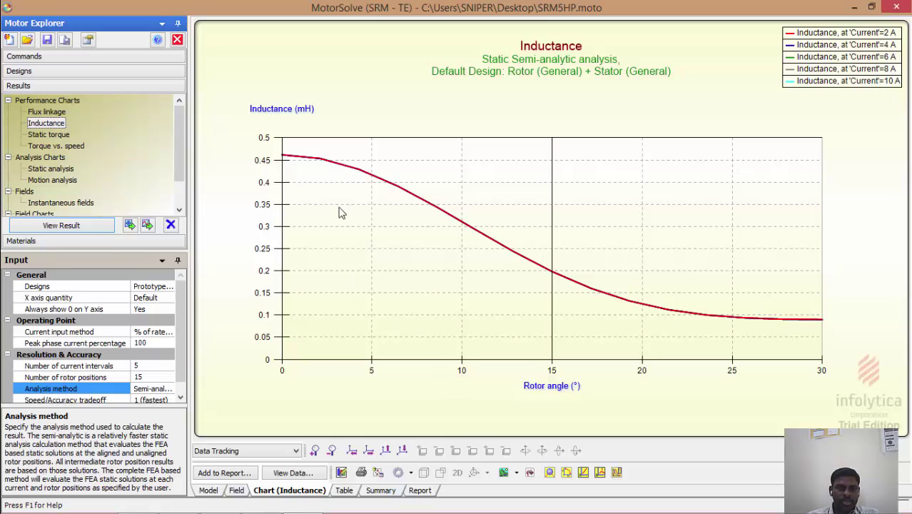
Step: Generate the static torque chart with the semi-analytic analysis, and regenerate it with the complete FEA based analysis
left_click(58, 137)
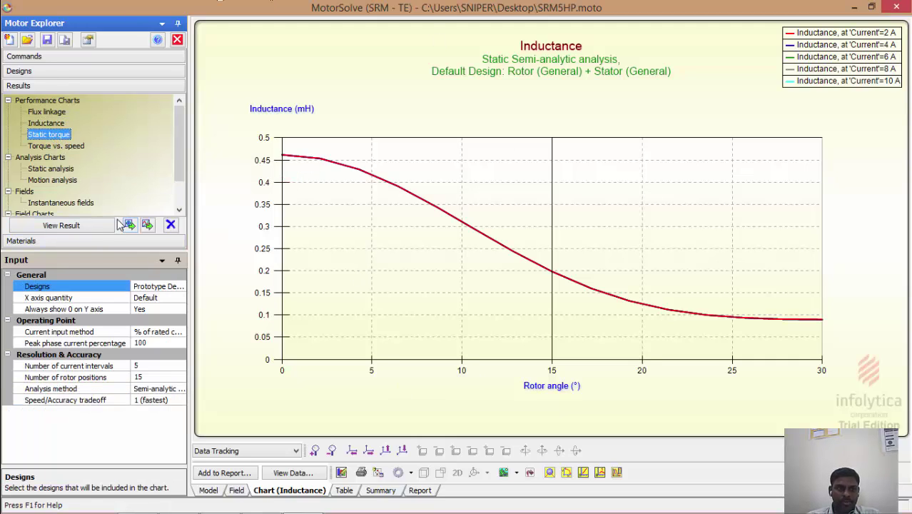
left_click(91, 227)
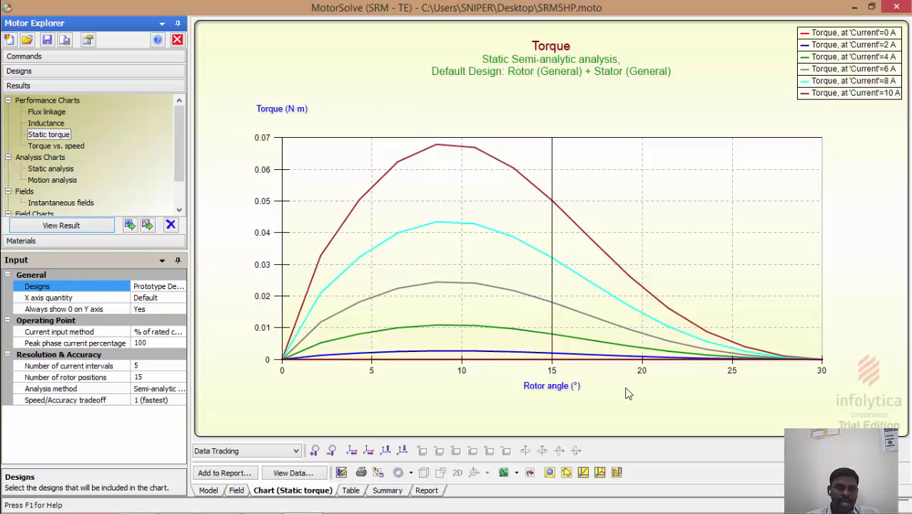
left_click(170, 389)
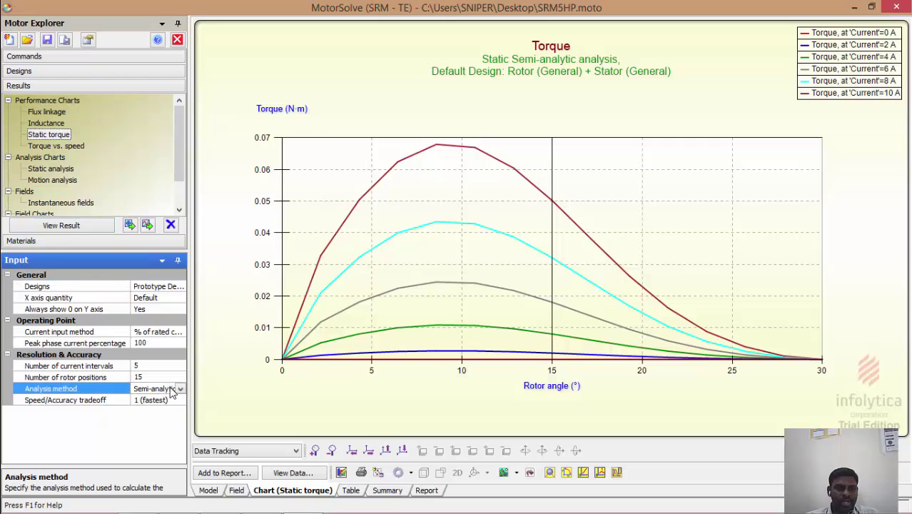
left_click(168, 378)
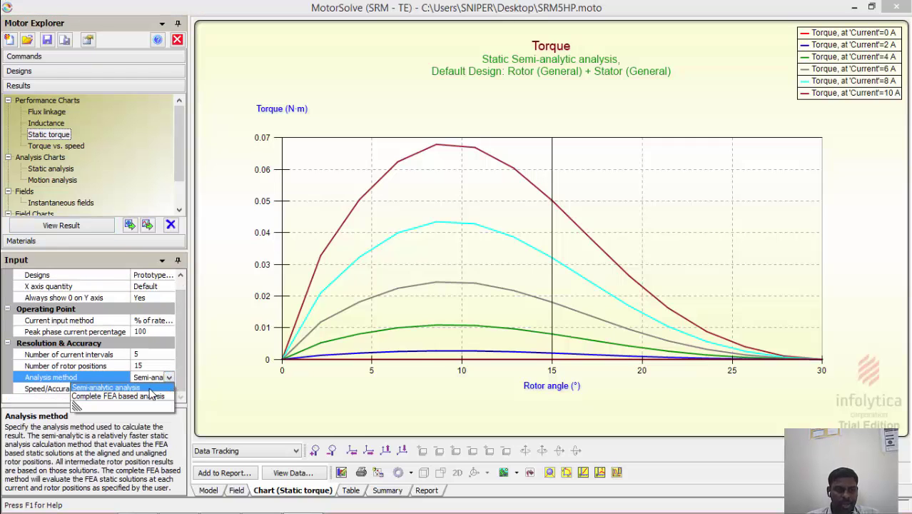
left_click(152, 395)
left_click(59, 135)
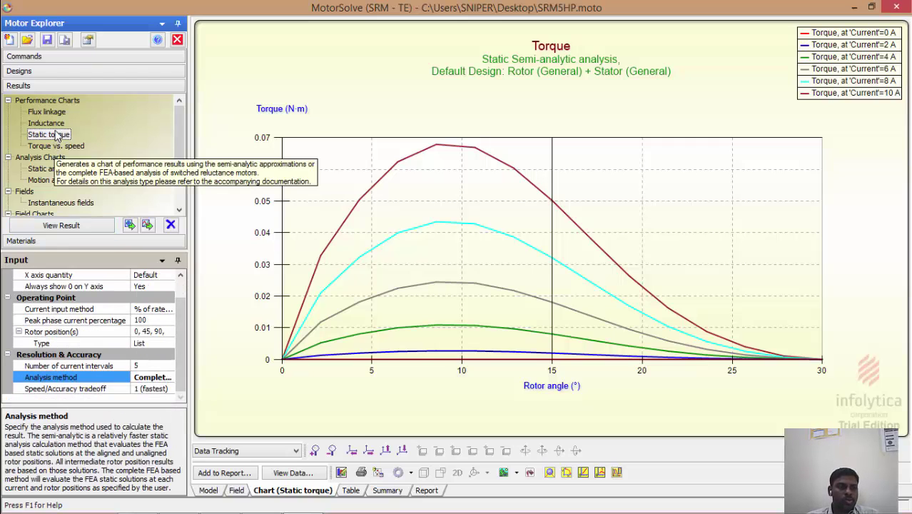
left_click(76, 227)
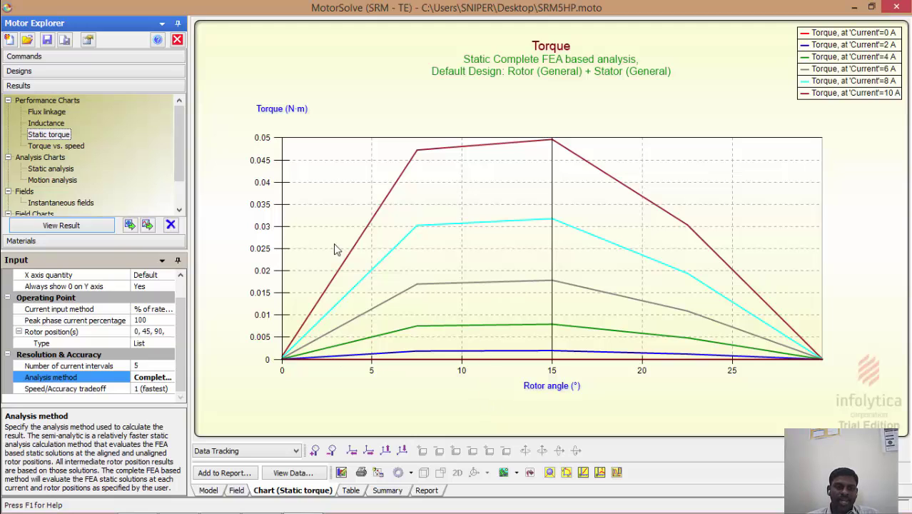
left_click(152, 332)
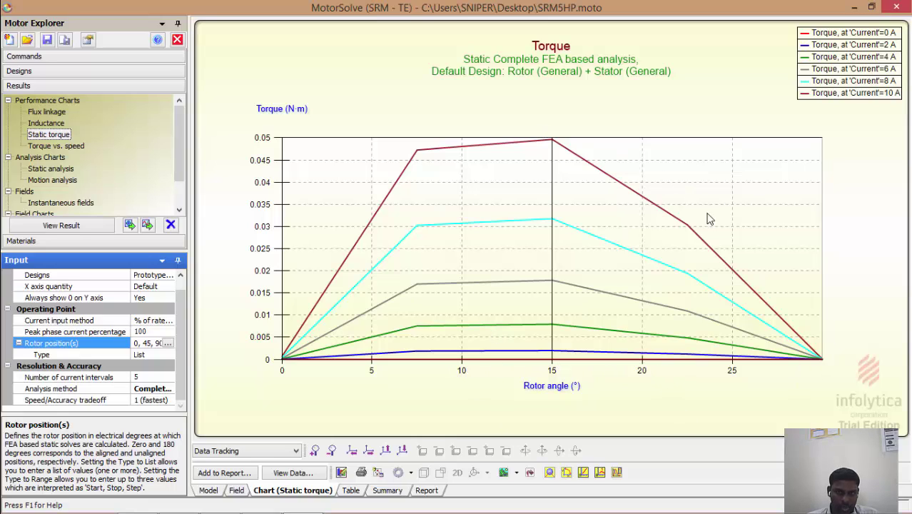
Step: Start a static analysis chart and choose Current as its result quantity
left_click(70, 147)
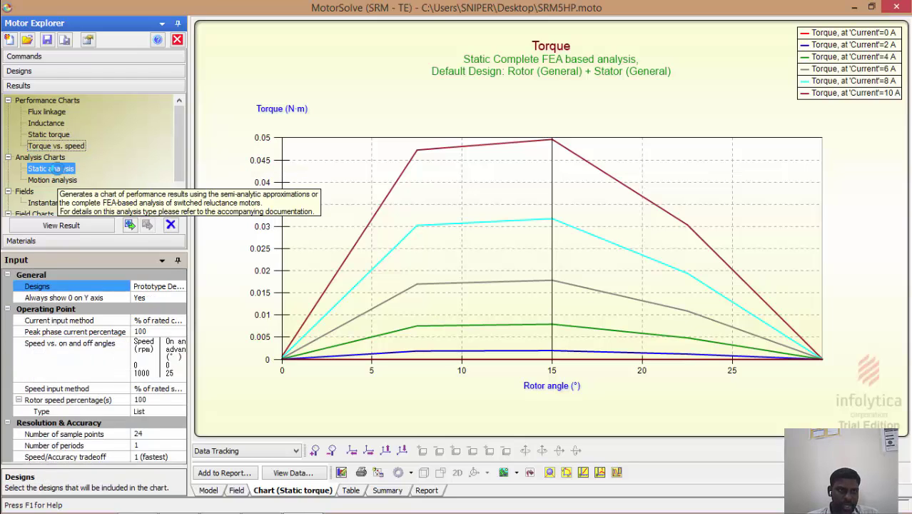
left_click(54, 170)
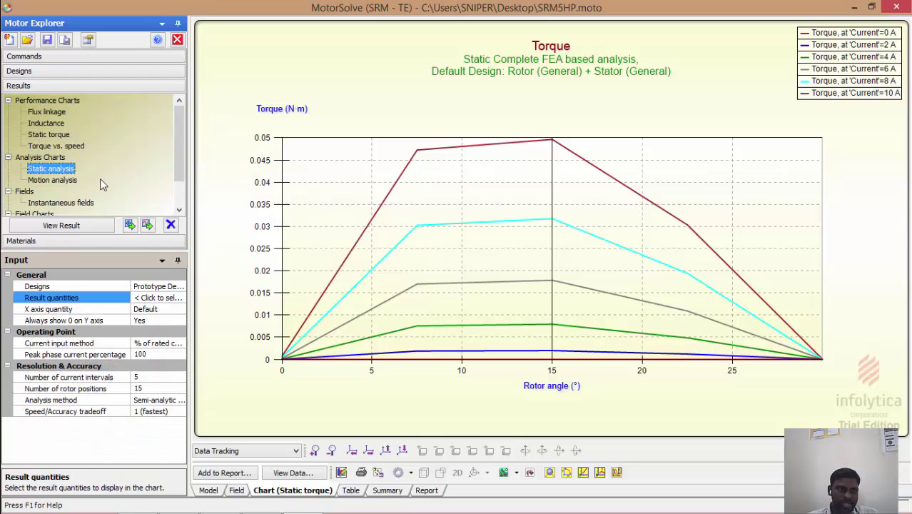
left_click(153, 297)
left_click(182, 299)
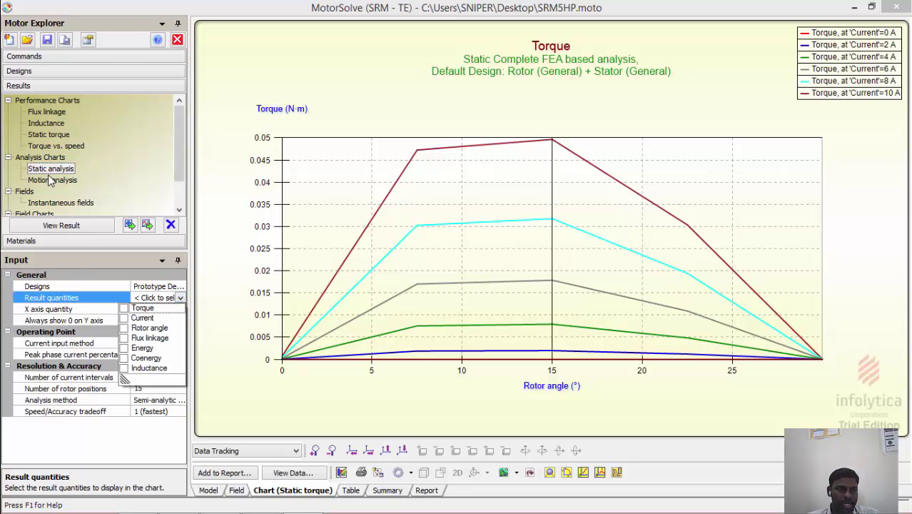
left_click(126, 318)
left_click(209, 329)
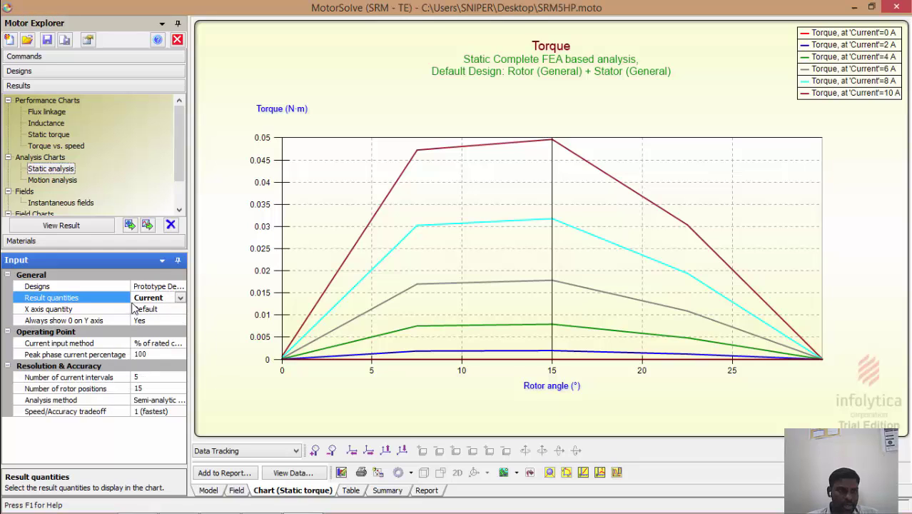
Step: Set the static analysis X axis quantity to Torque and generate the chart
left_click(154, 311)
left_click(179, 309)
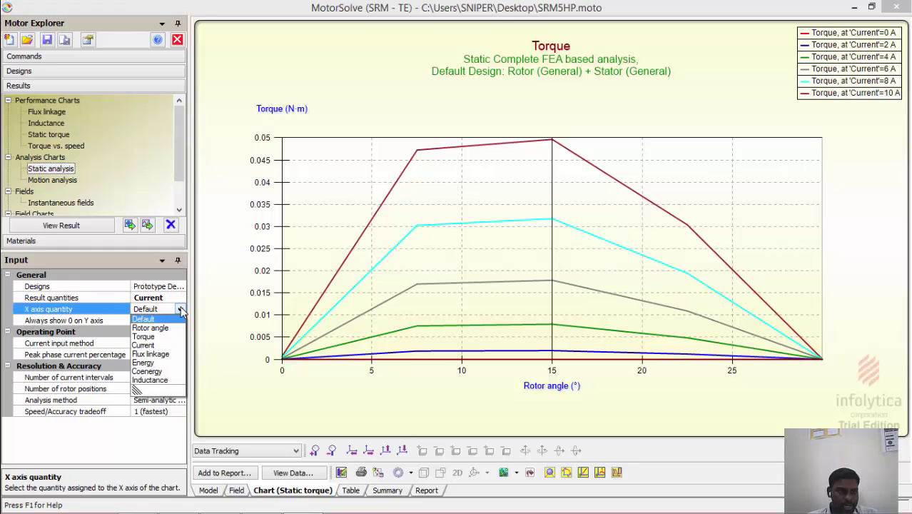
left_click(148, 345)
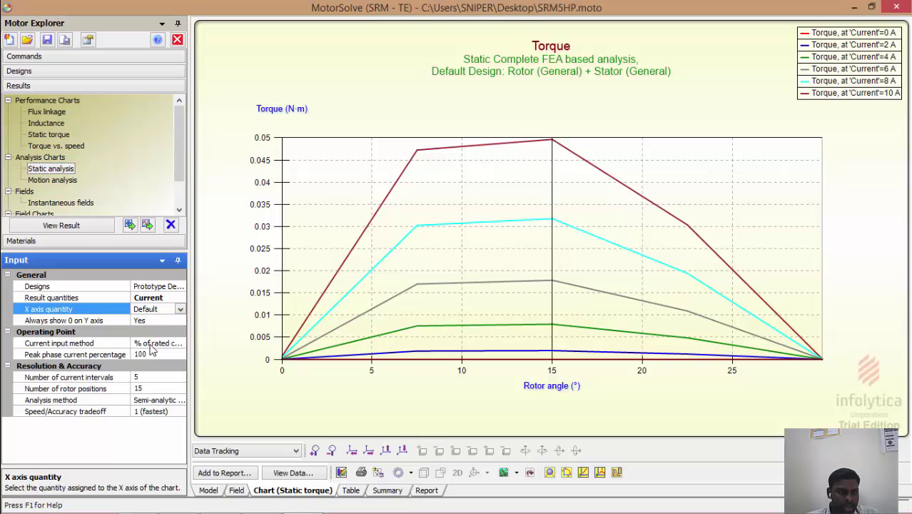
left_click(180, 309)
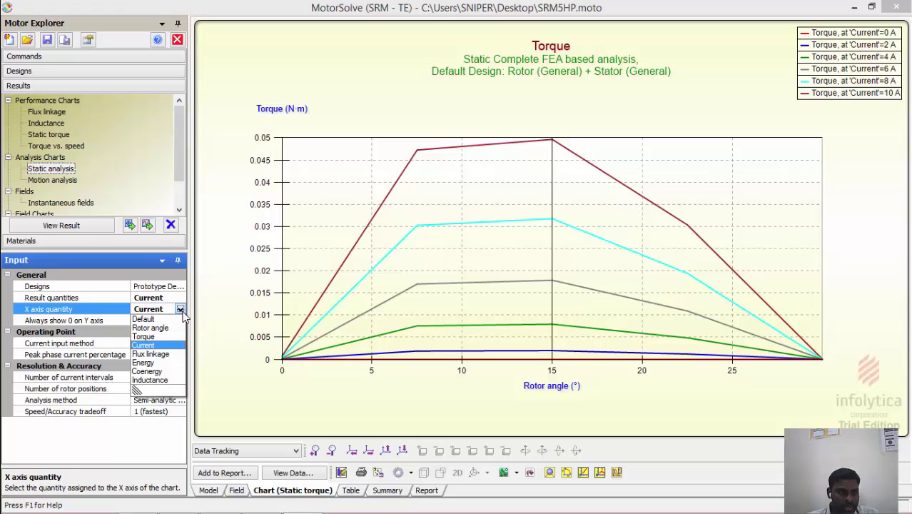
left_click(145, 336)
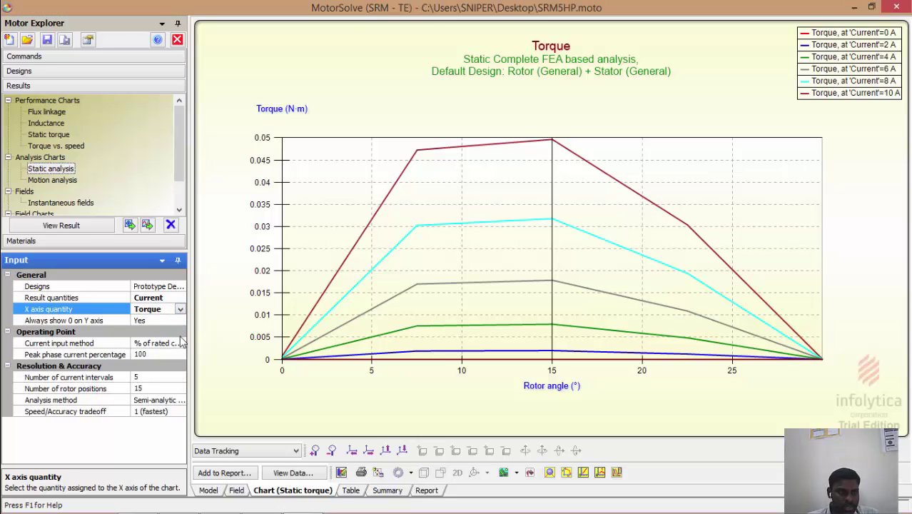
left_click(71, 225)
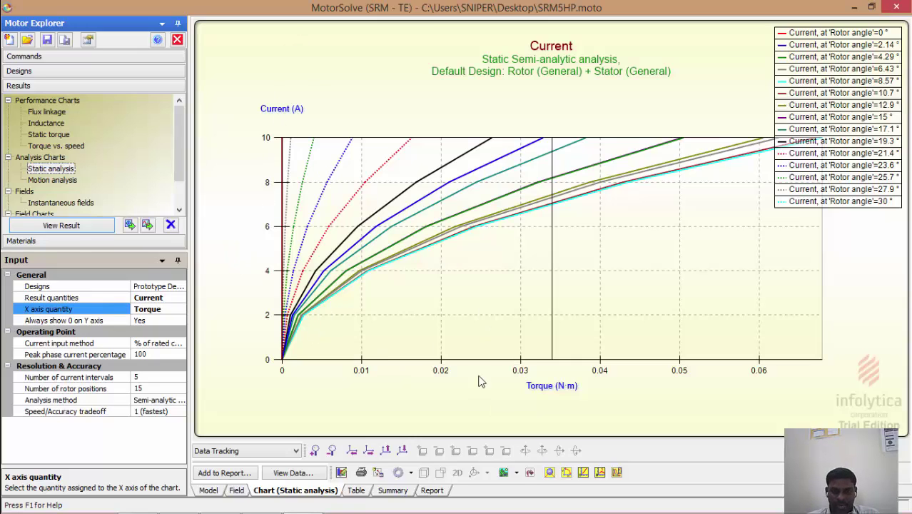
Step: Change the static analysis X axis quantity to Energy and regenerate the current chart
left_click(142, 298)
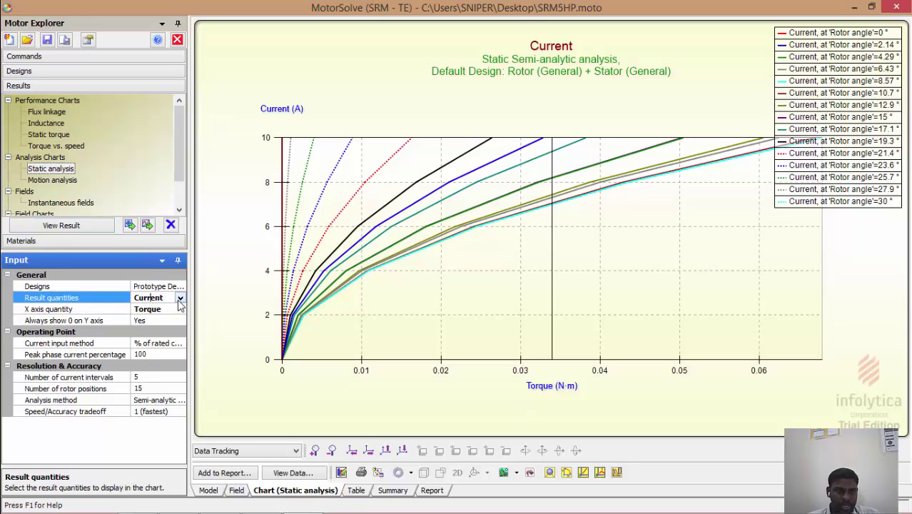
left_click(160, 311)
left_click(180, 309)
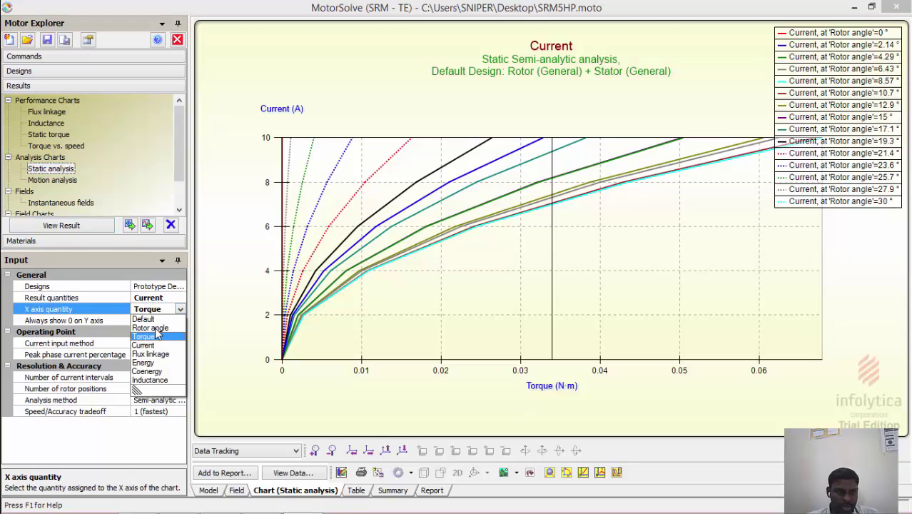
left_click(146, 362)
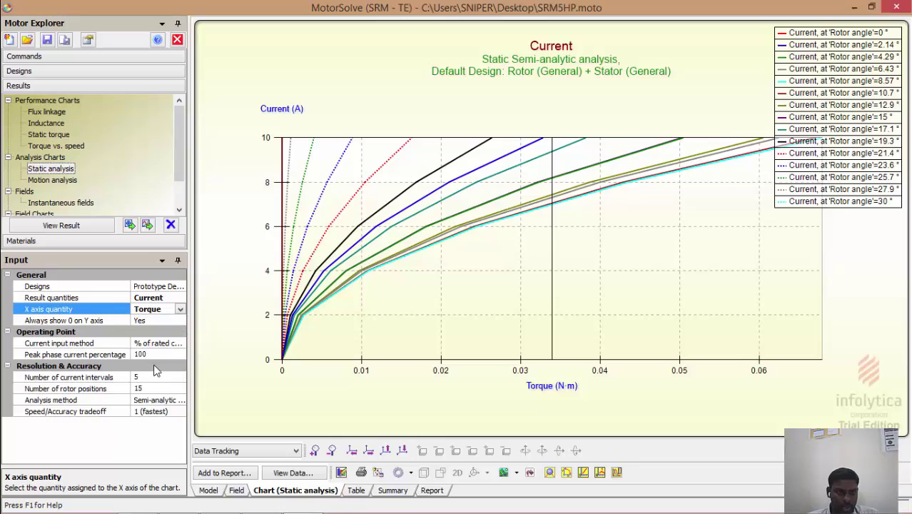
left_click(61, 226)
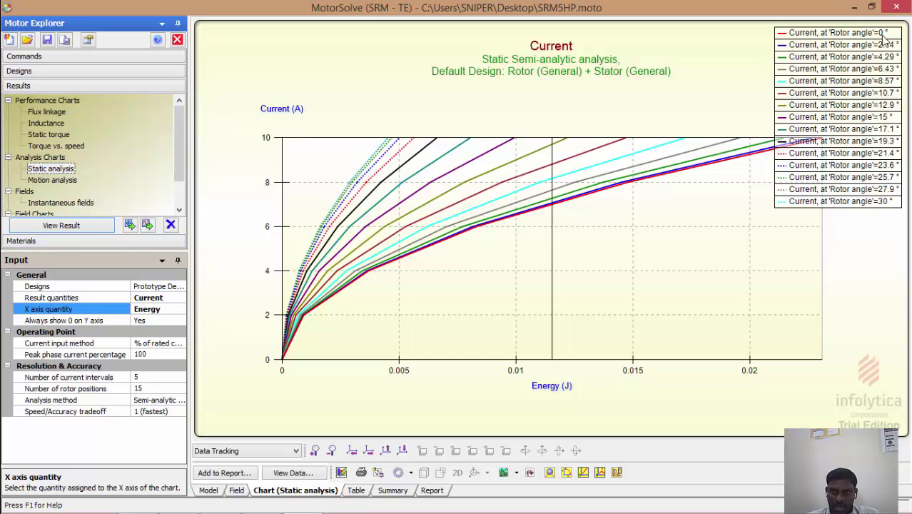
Step: Change the static analysis X axis quantity to Coenergy and regenerate the current chart
left_click(166, 308)
left_click(180, 309)
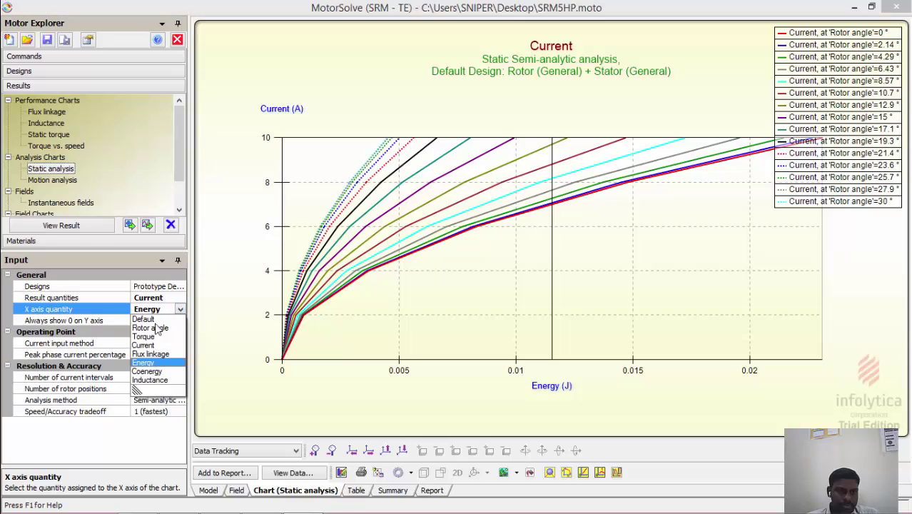
left_click(147, 371)
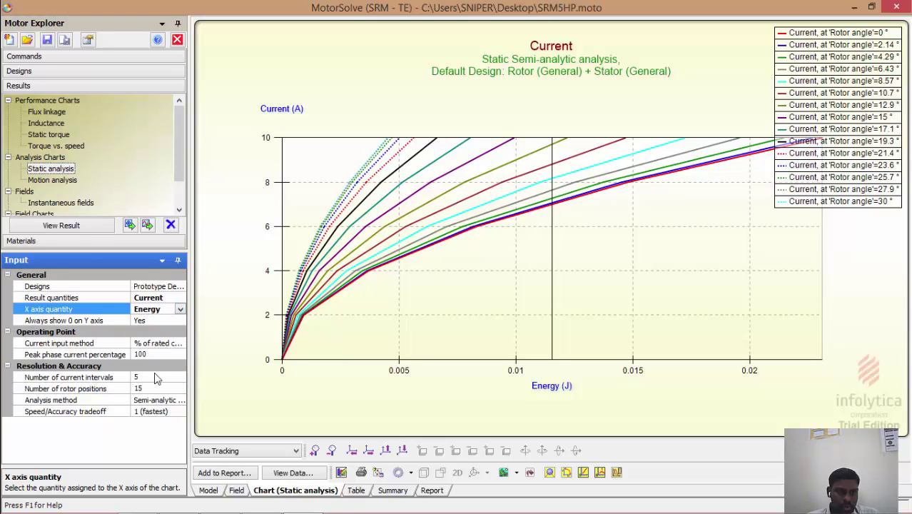
left_click(82, 228)
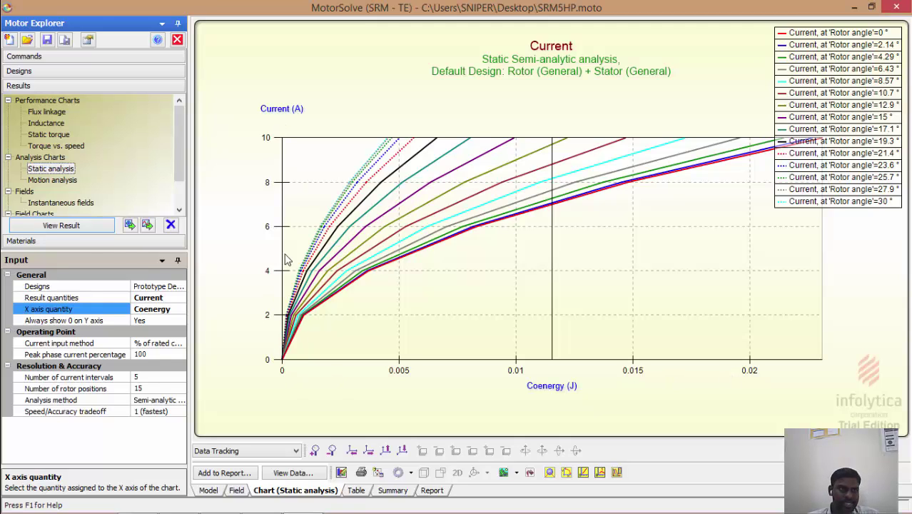
Step: Generate the instantaneous fields plot of flux function and flux density, and examine the flux density around the rotor and stator poles
left_click(69, 204)
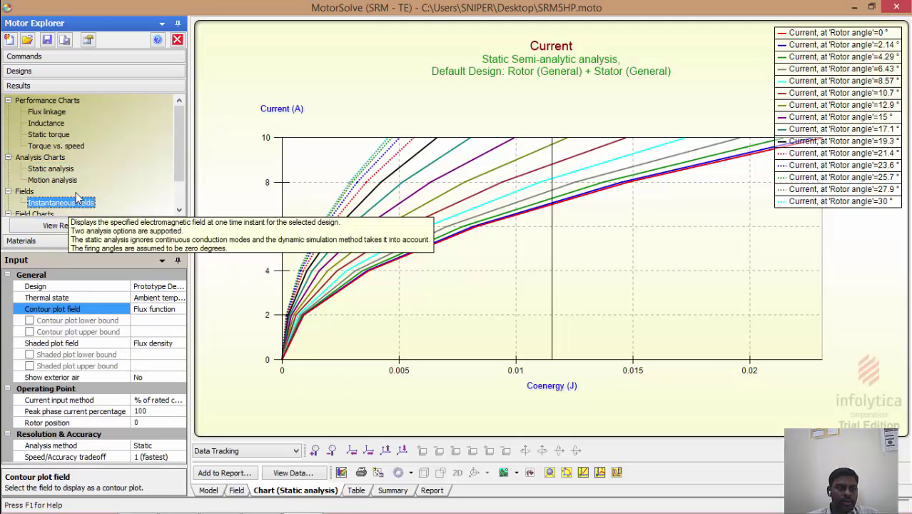
left_click(72, 225)
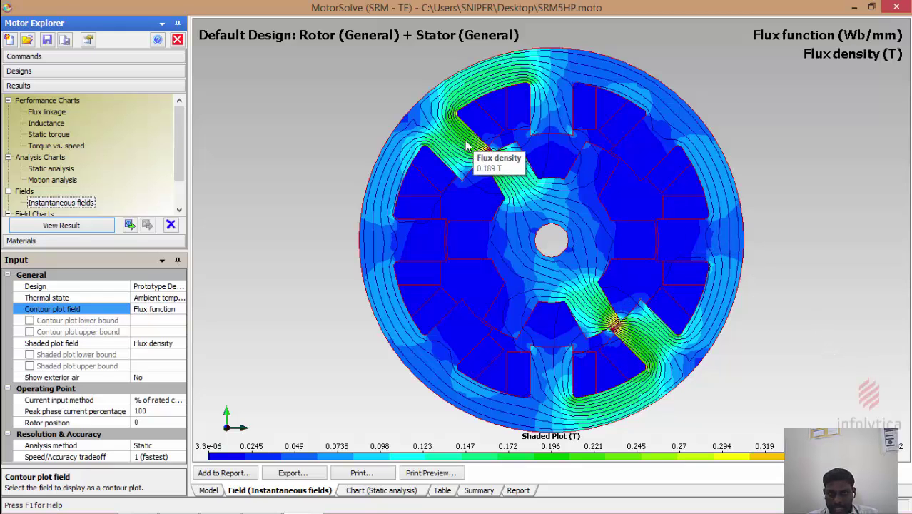
left_click_drag(604, 326, 637, 342)
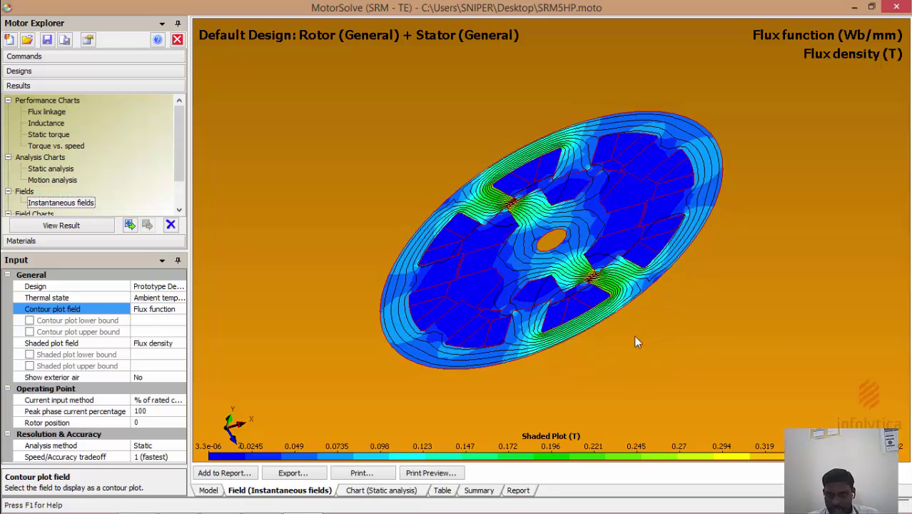
right_click(231, 135)
left_click(300, 156)
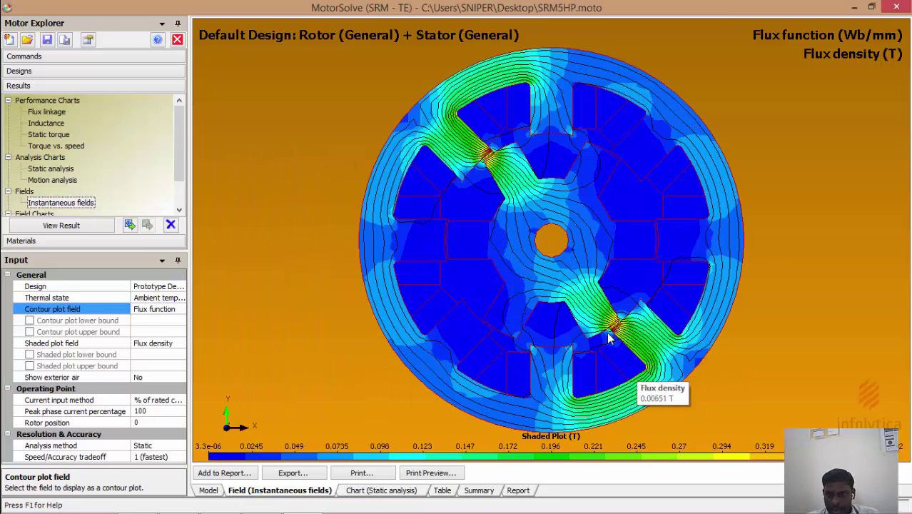
scroll(617, 331, "up", 1)
scroll(617, 331, "up", 2)
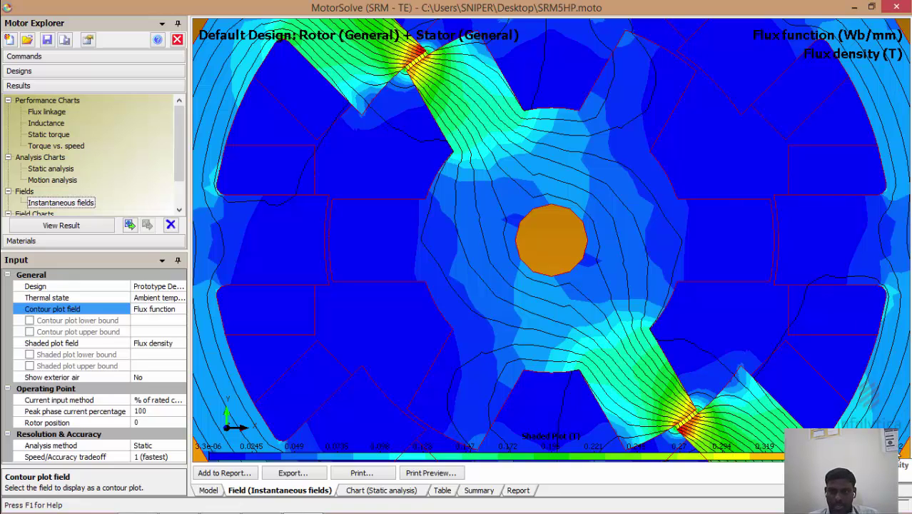
mouse_move(444, 30)
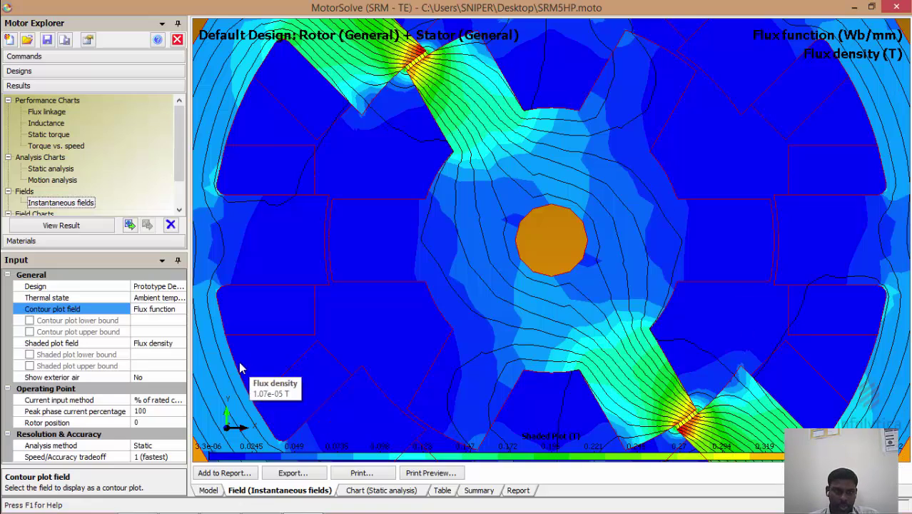
Step: Examine the flux function and flux density across the whole motor cross-section
scroll(293, 313, "down", 5)
scroll(322, 307, "down", 2)
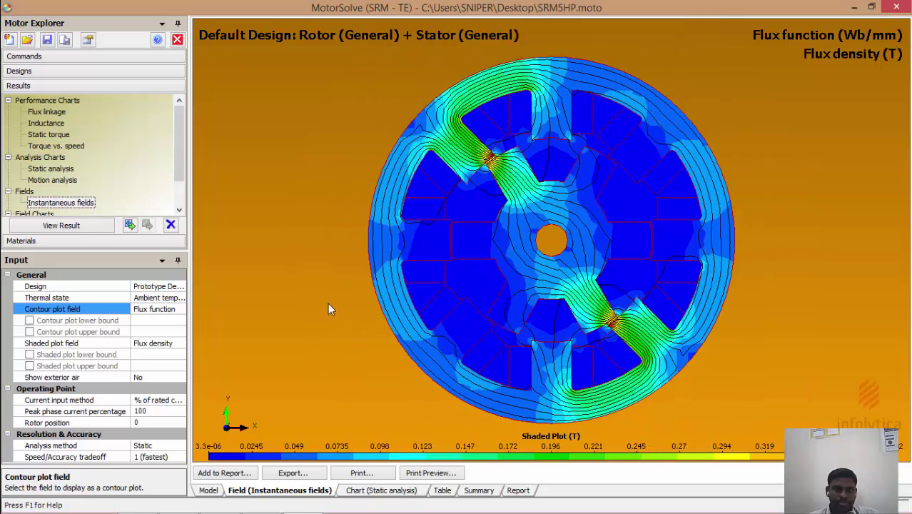
right_click(271, 62)
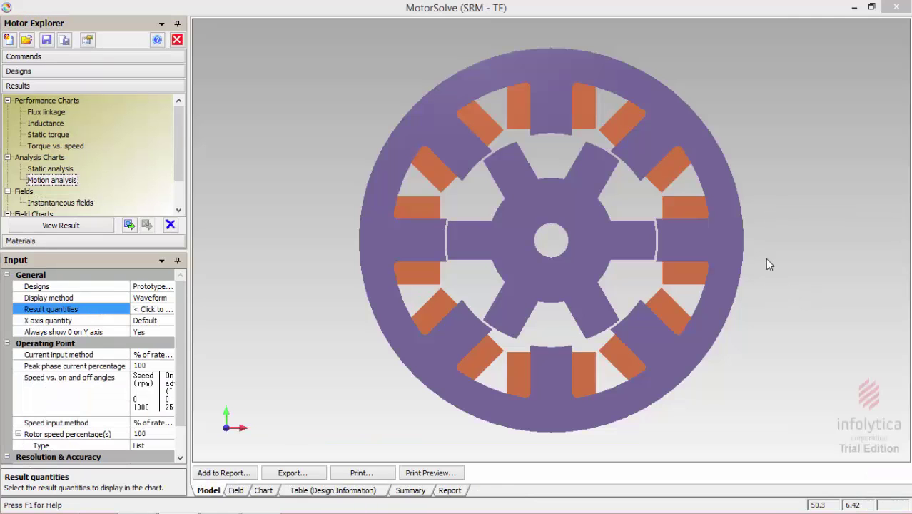
Step: Configure the motion analysis with Output power as the result quantity and Torque as the X axis quantity
left_click(58, 183)
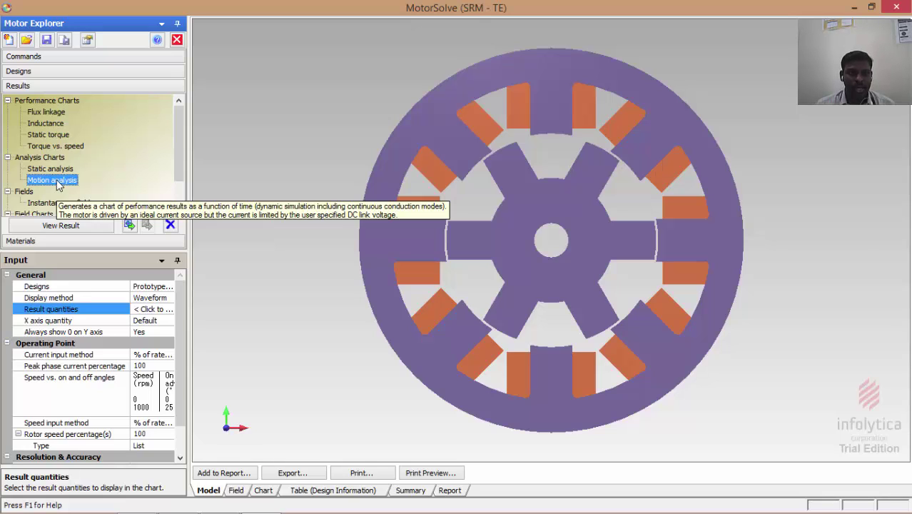
left_click(144, 309)
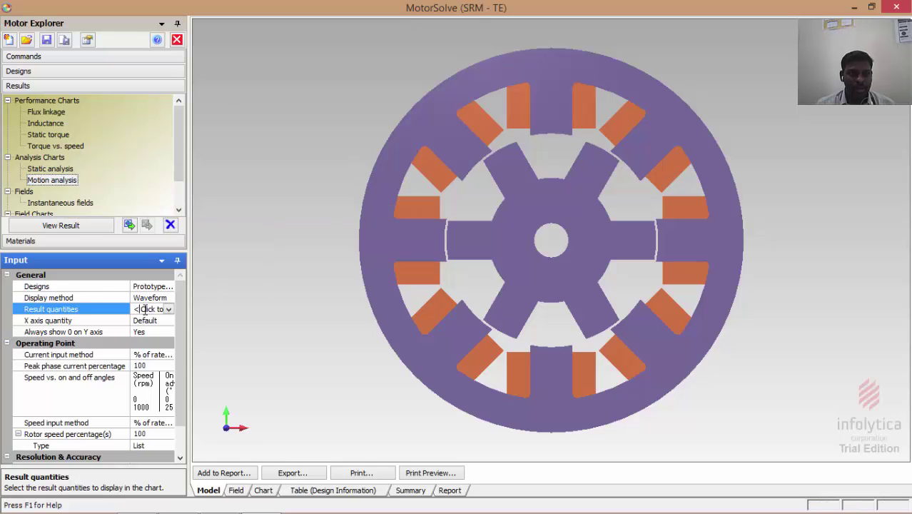
left_click(169, 309)
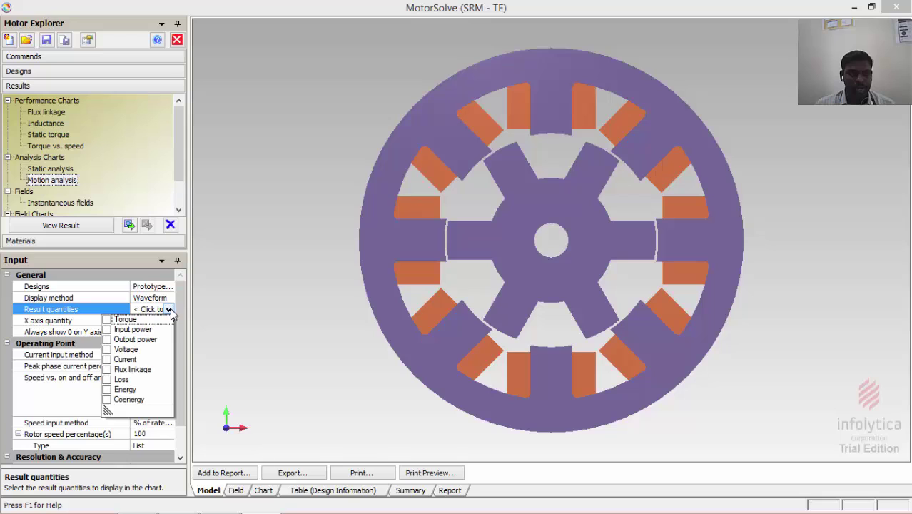
left_click(107, 339)
left_click(257, 366)
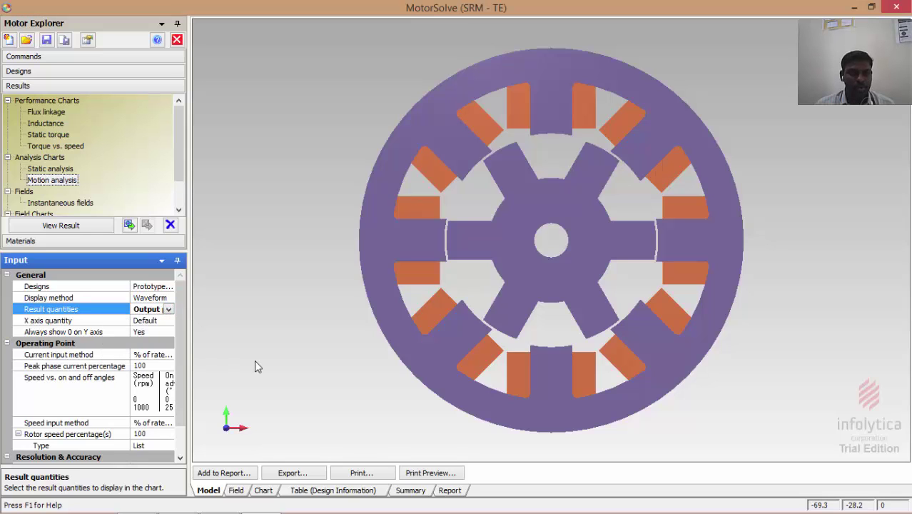
left_click(164, 323)
left_click(169, 320)
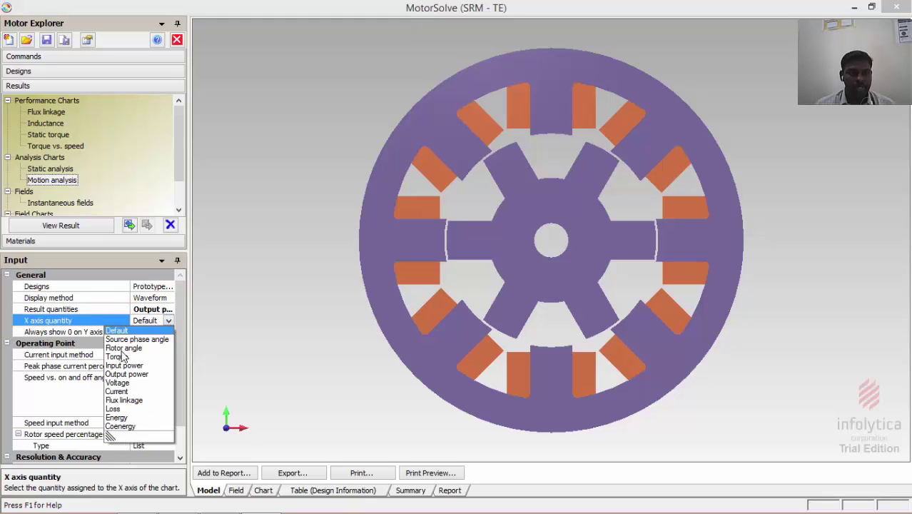
left_click(120, 357)
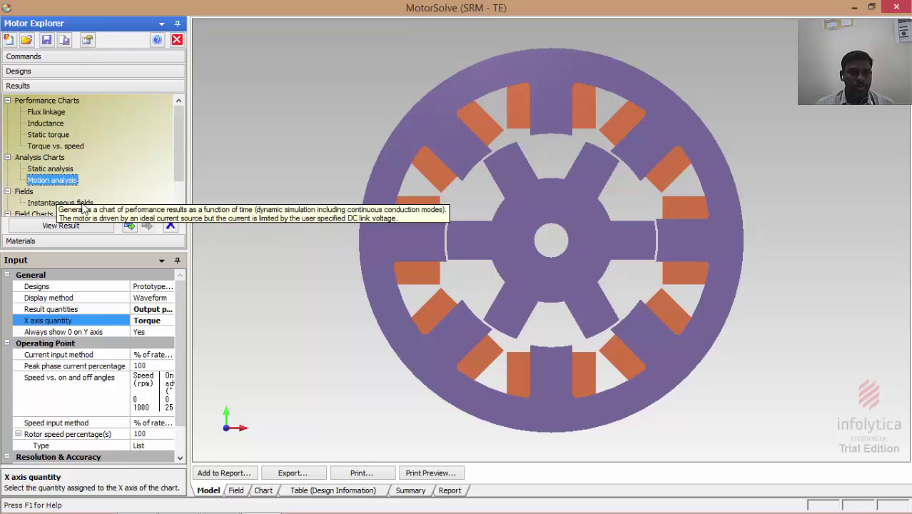
left_click(80, 228)
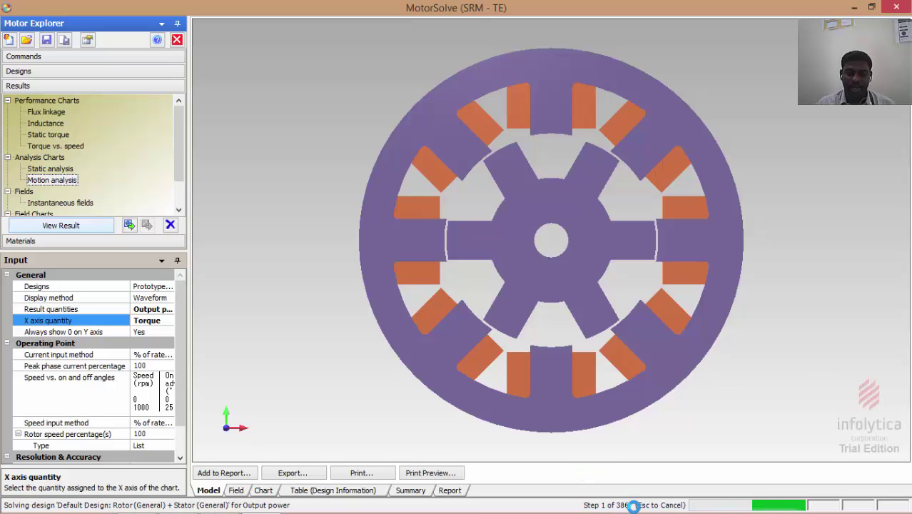
mouse_move(628, 508)
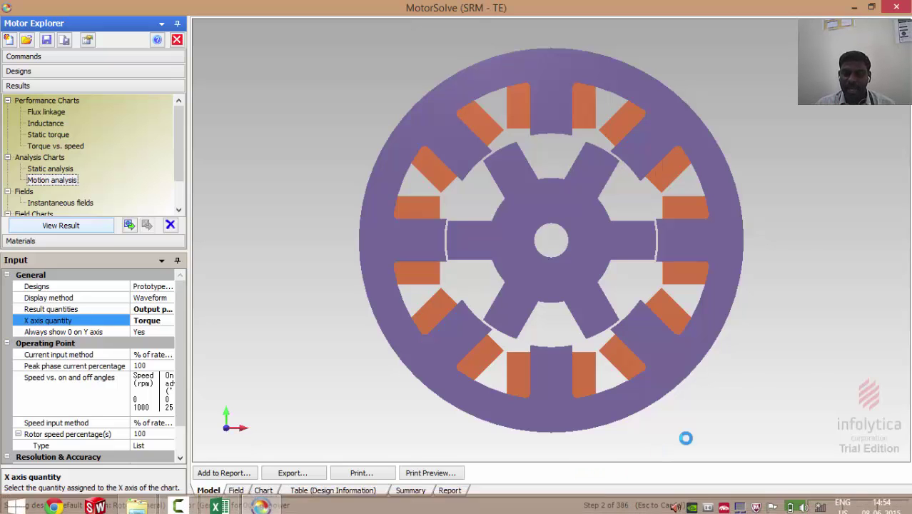
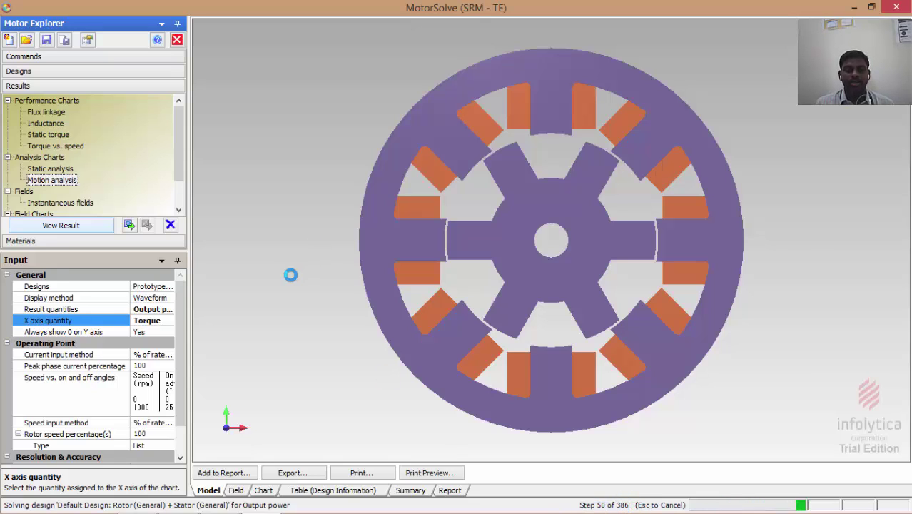
key("Escape")
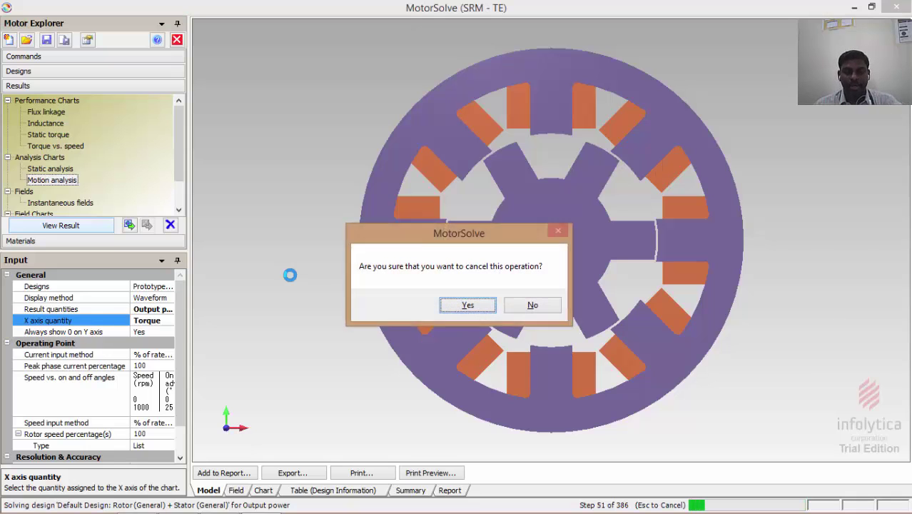
left_click(468, 306)
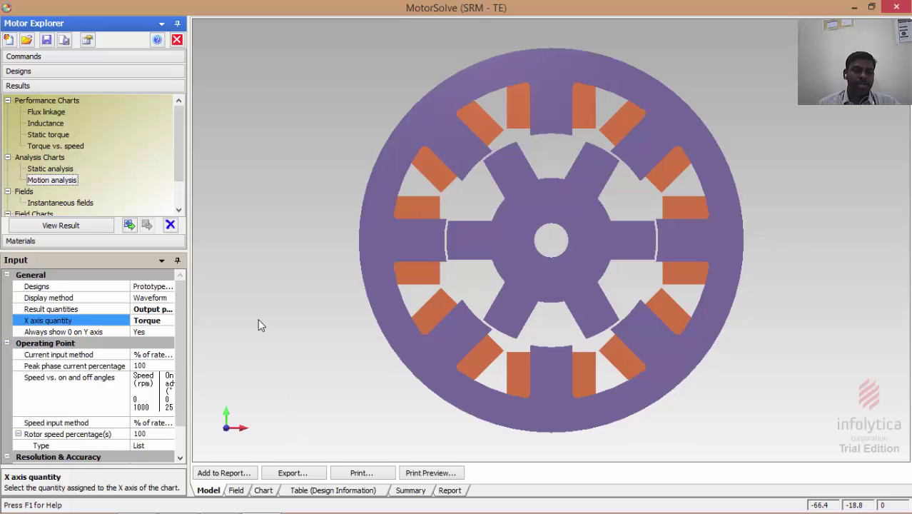
Step: Review the result quantities and X axis quantities available for the motion analysis
left_click(168, 309)
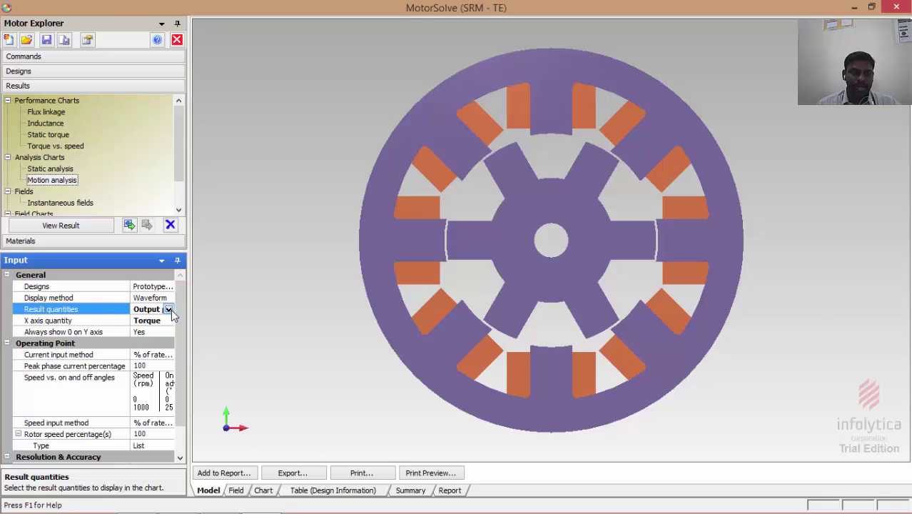
left_click(169, 309)
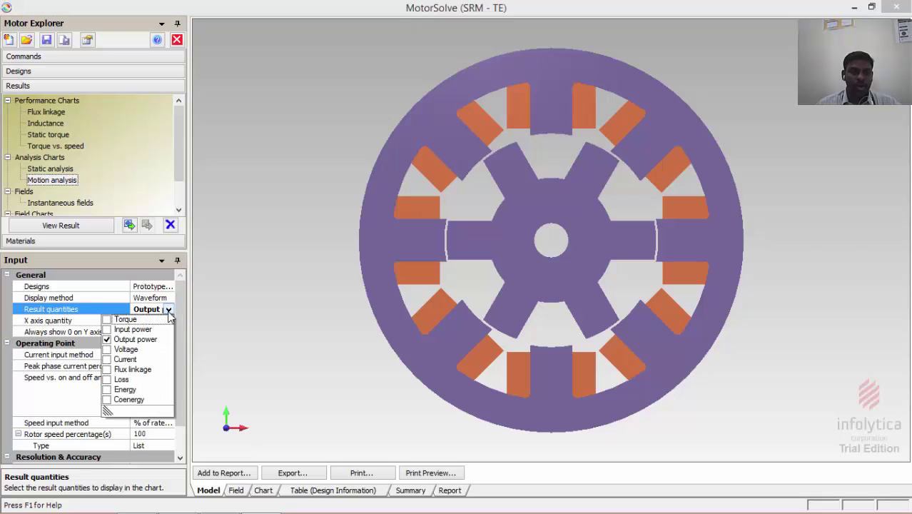
left_click(106, 335)
left_click(107, 339)
left_click(264, 376)
left_click(148, 320)
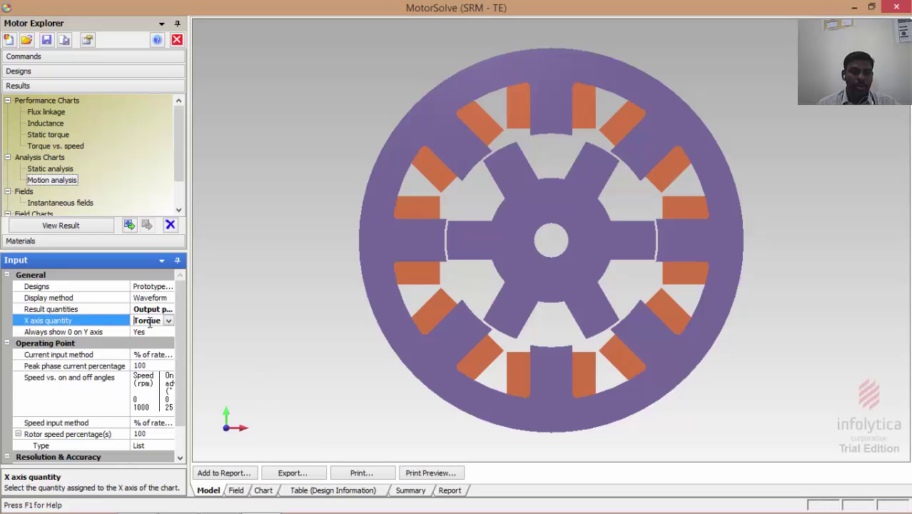
left_click(169, 321)
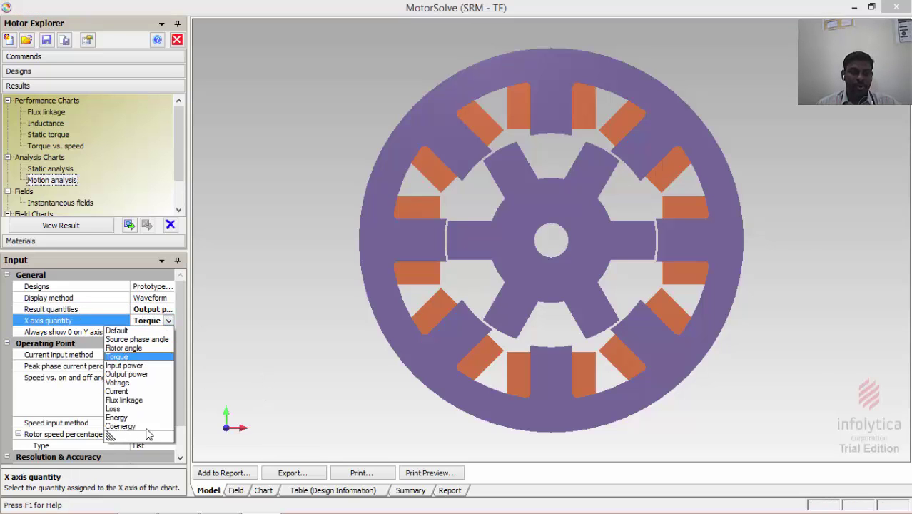
left_click(288, 346)
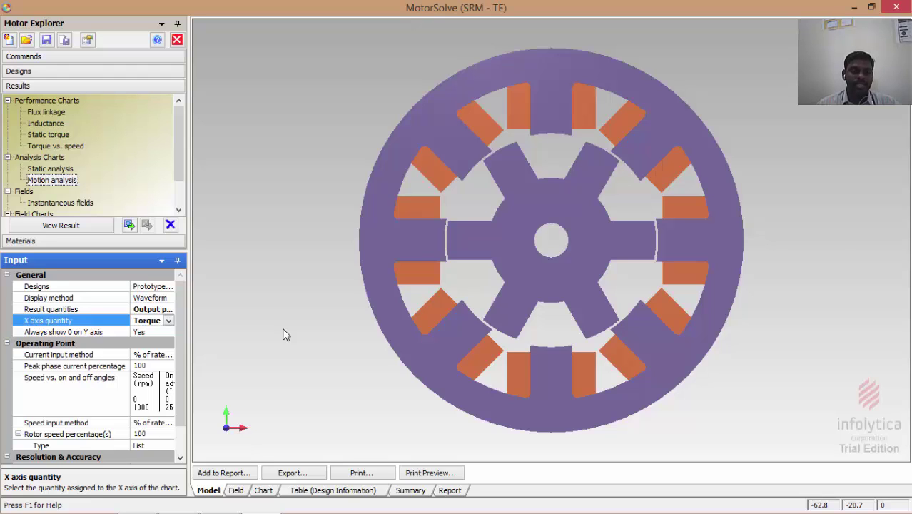
Step: Generate the flux linkage performance chart and view its chart data
left_click(48, 112)
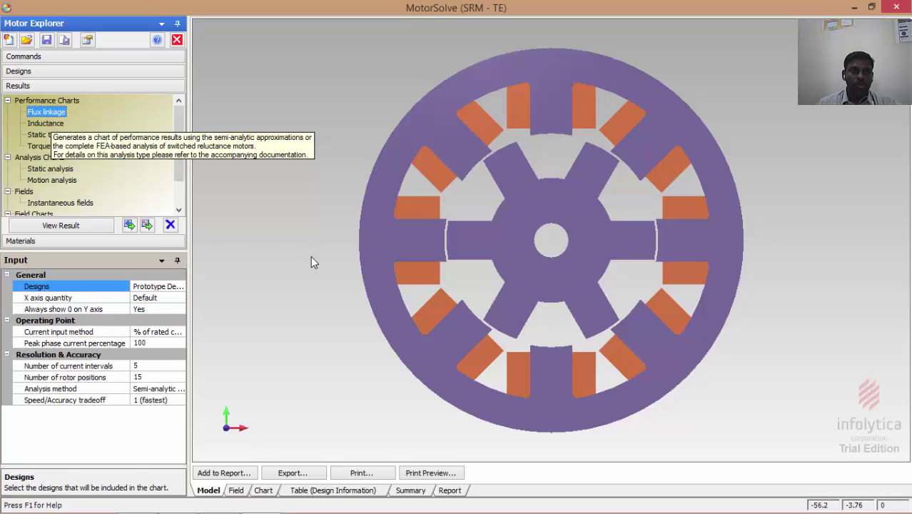
left_click(60, 225)
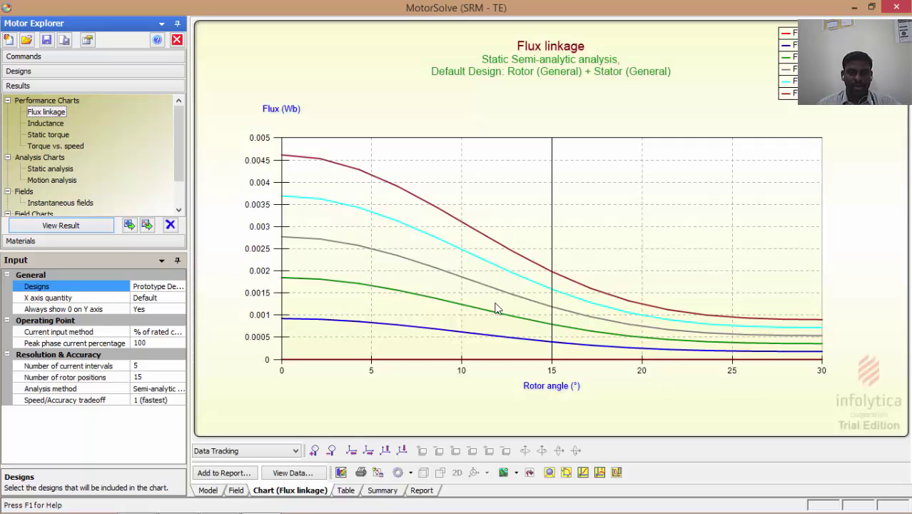
left_click(292, 474)
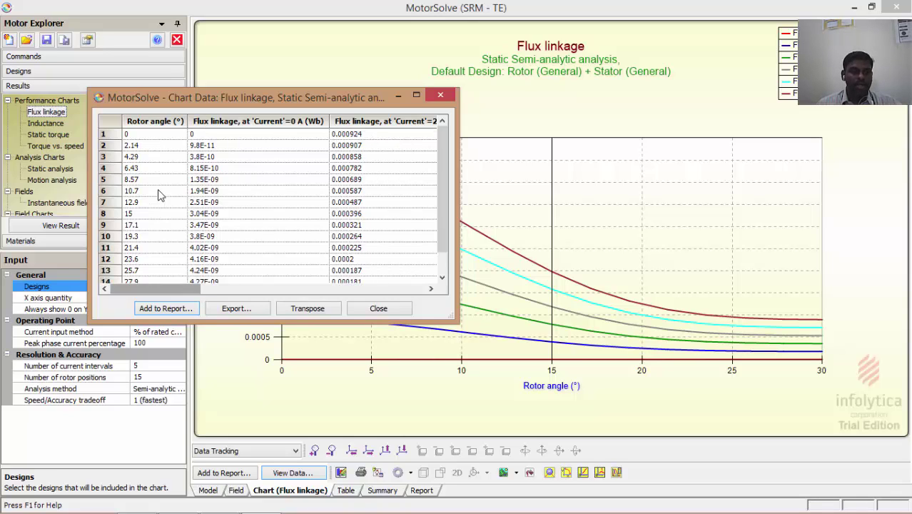
left_click(157, 135)
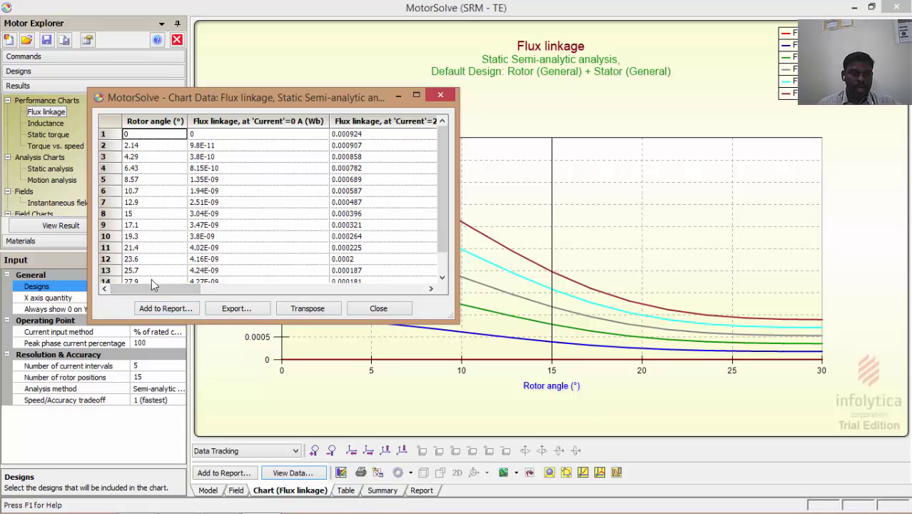
mouse_move(157, 288)
left_mouse_down()
mouse_move(391, 308)
mouse_move(271, 288)
mouse_move(157, 289)
left_mouse_up()
Step: Export the flux linkage chart data to the Desktop as an Excel workbook named FLUXLINKAGE and close the data table
left_click(235, 309)
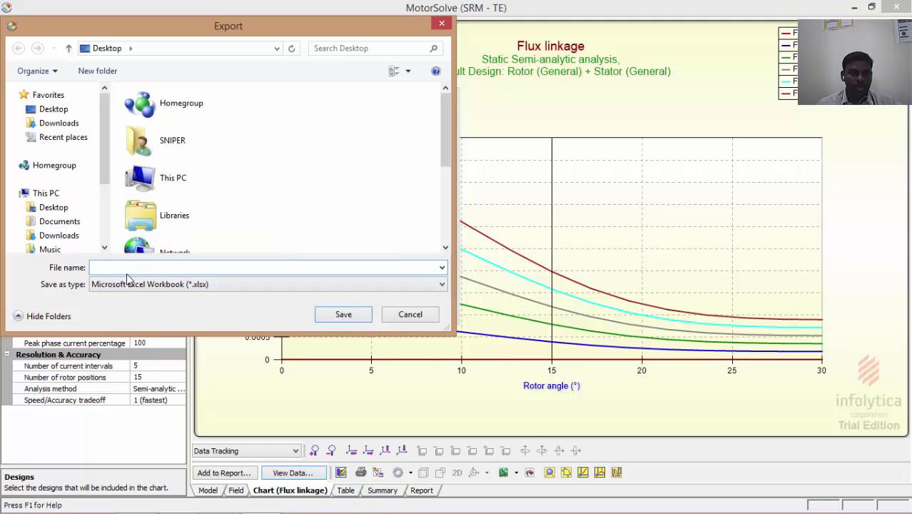
type("FLUXLINKAGE")
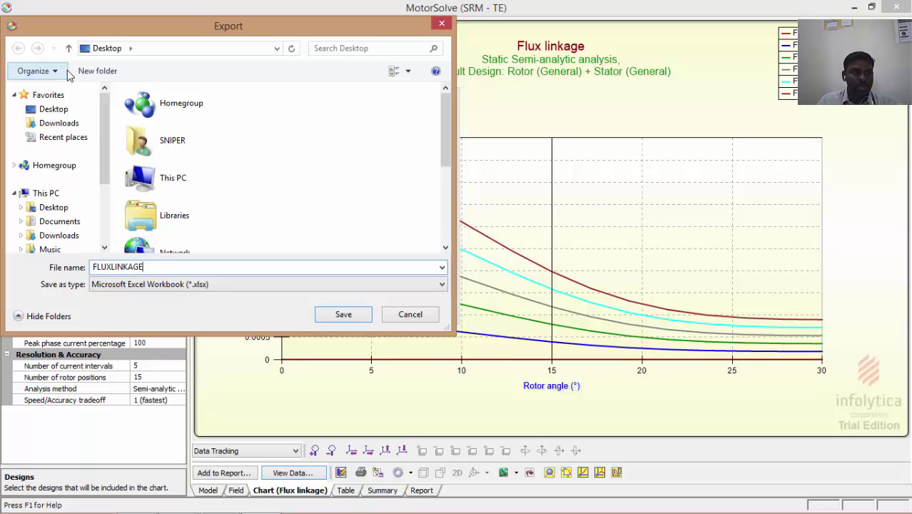
left_click(57, 109)
left_click(355, 314)
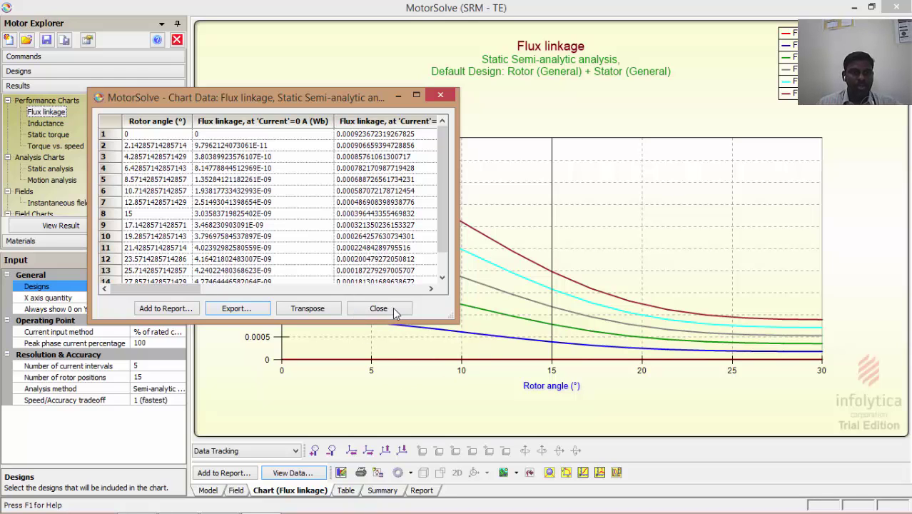
left_click(378, 308)
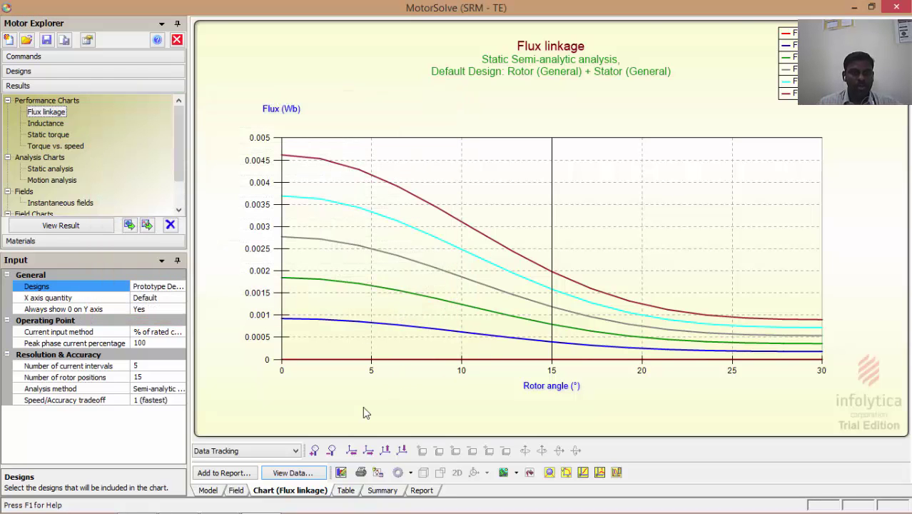
Step: Open the exported FLUXLINKAGE.xlsx workbook from the desktop in Excel
left_click(850, 7)
left_click(130, 327)
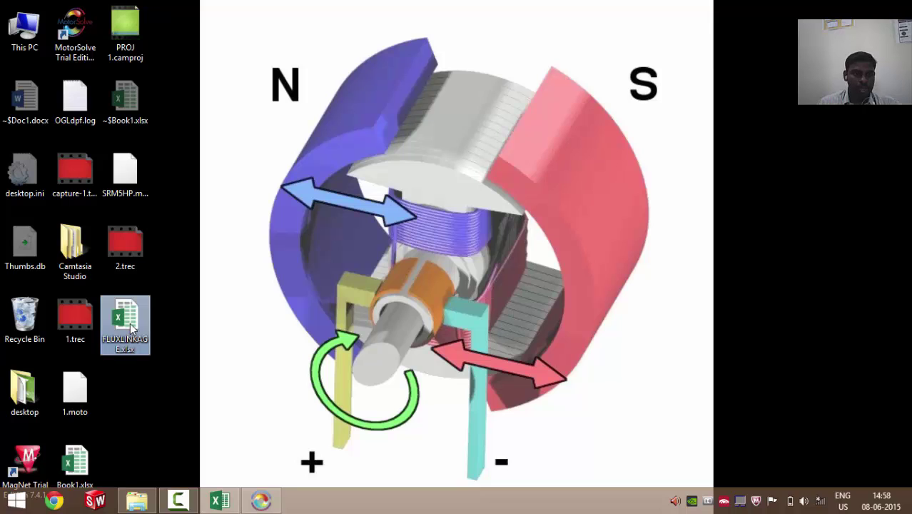
double_click(130, 328)
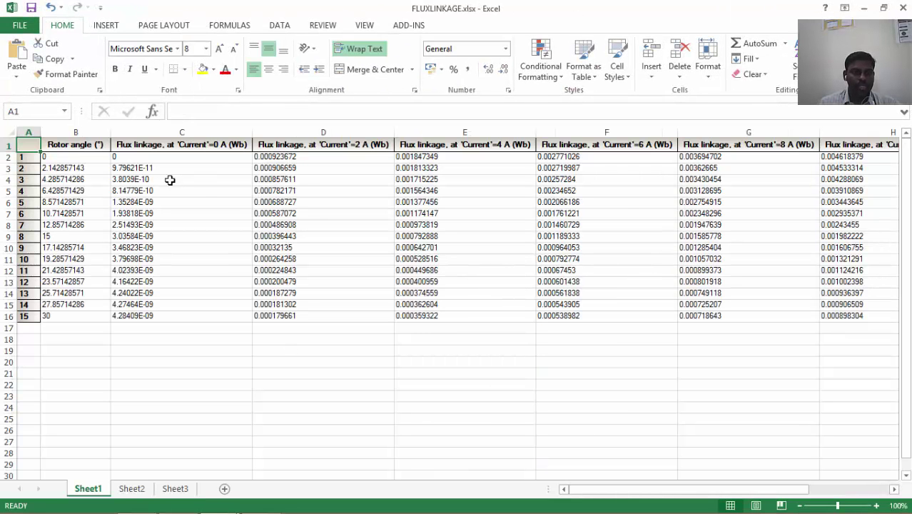
Step: Insert a line chart of the flux linkage values at 2 A and delete it again
left_click_drag(128, 159, 131, 316)
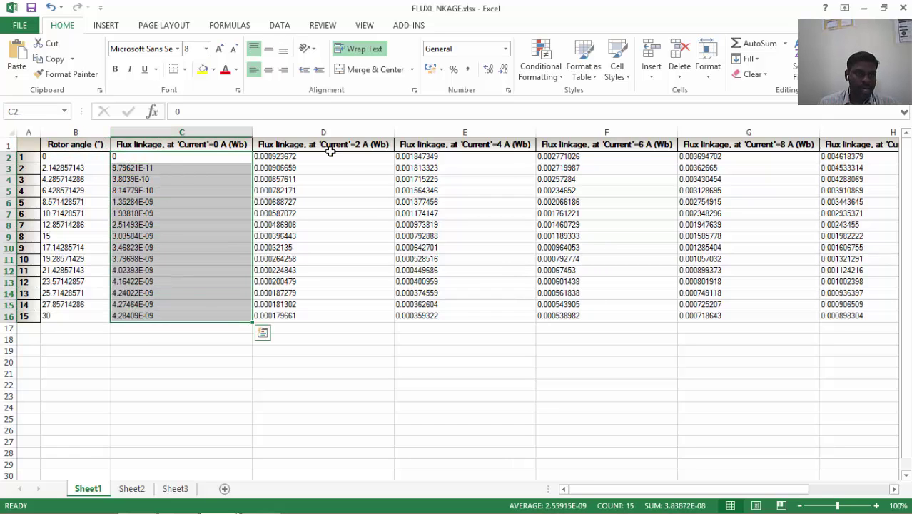
left_click_drag(305, 156, 283, 324)
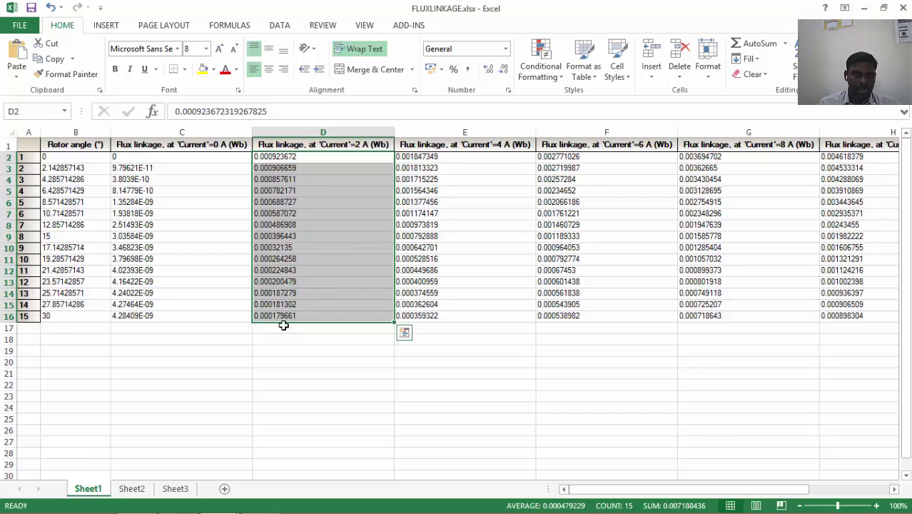
left_click(115, 28)
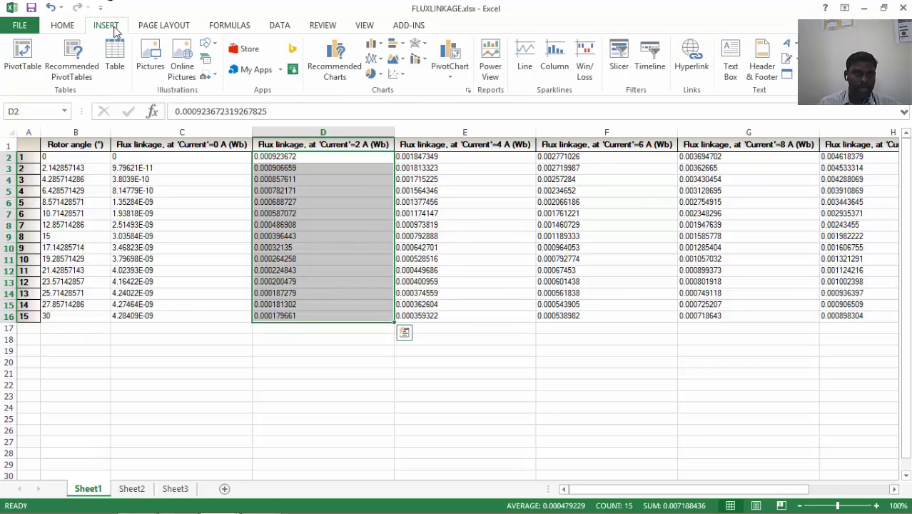
left_click(377, 62)
left_click(382, 96)
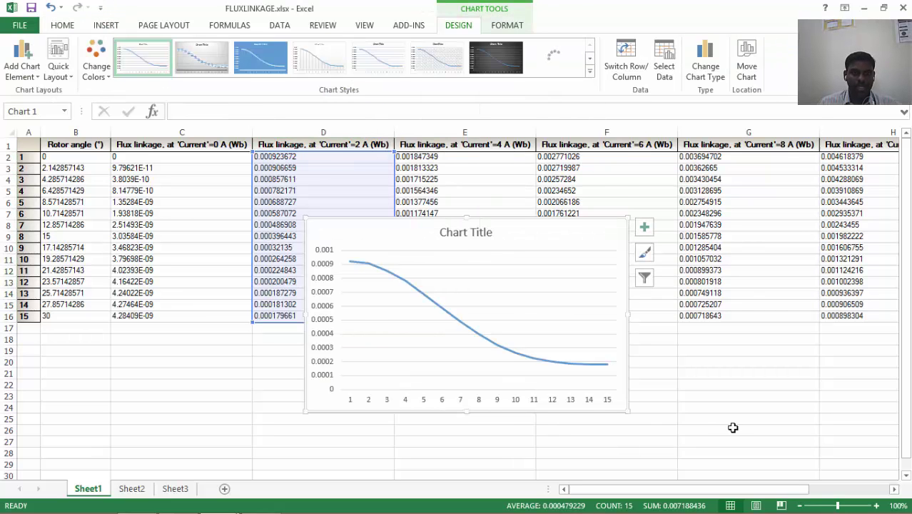
key("Delete")
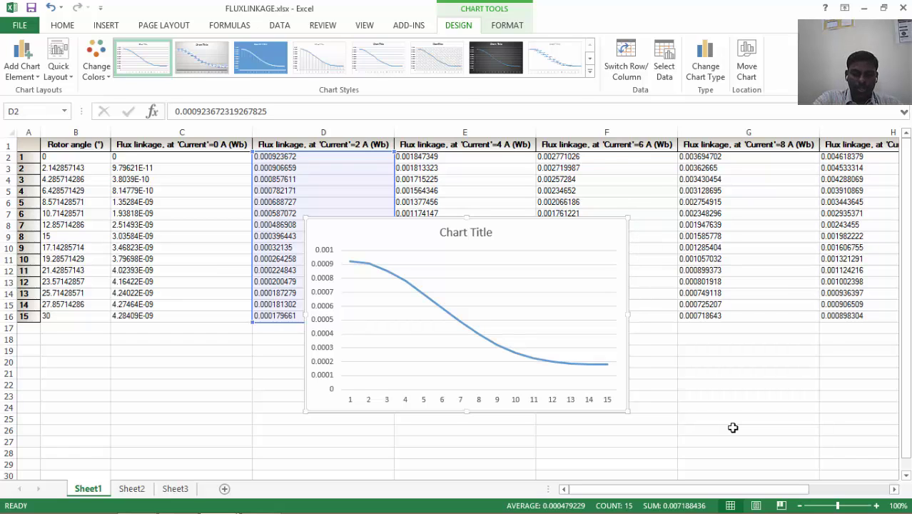
left_click(498, 366)
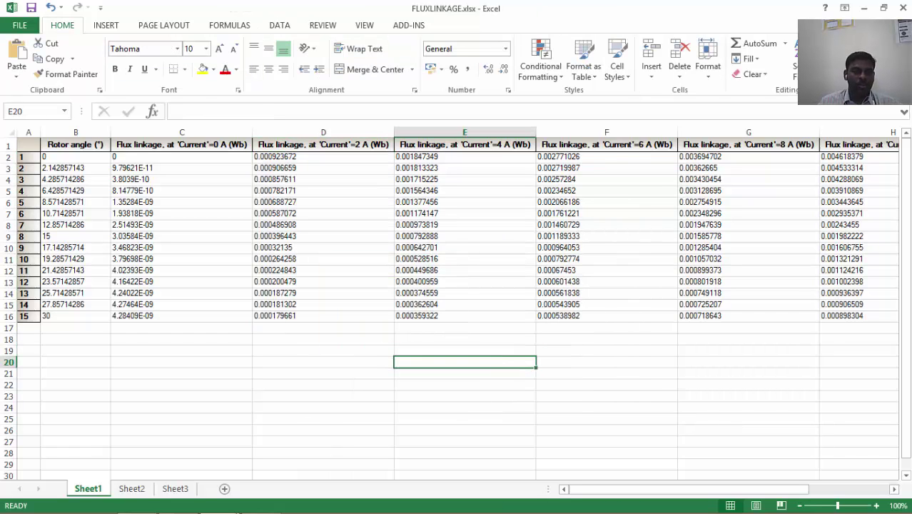
Step: Close FLUXLINKAGE.xlsx without saving the changes and return to the designs in MotorSolve
left_click(902, 9)
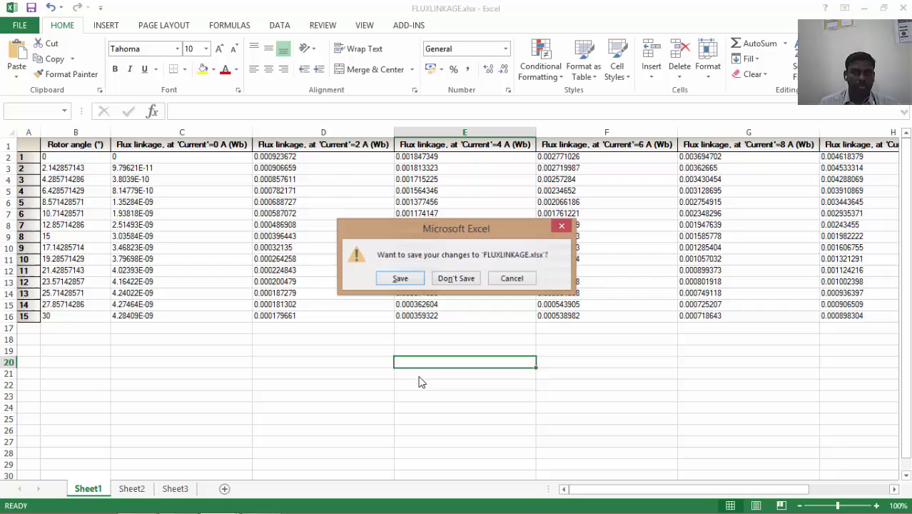
left_click(460, 281)
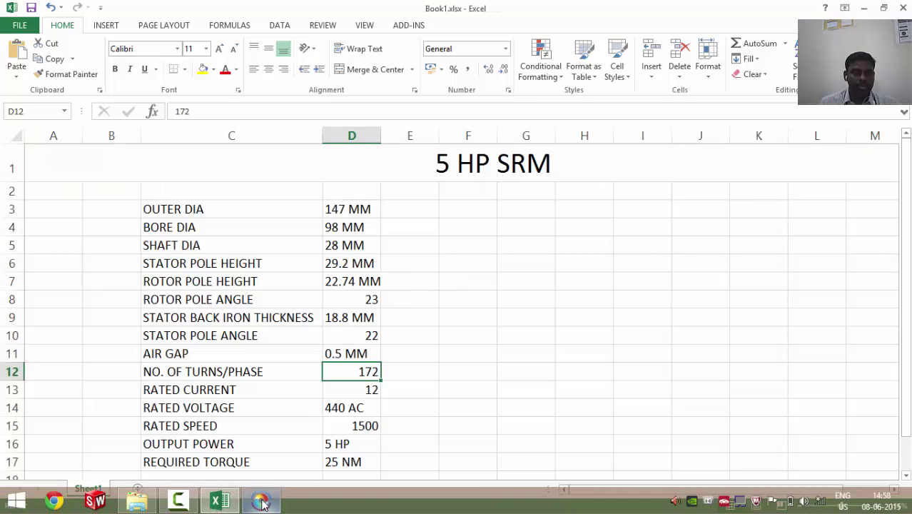
left_click(260, 503)
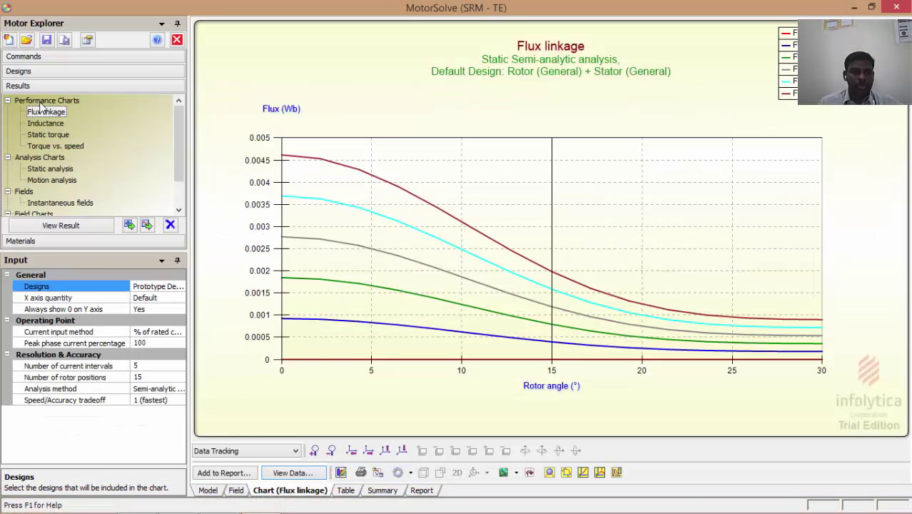
left_click(20, 71)
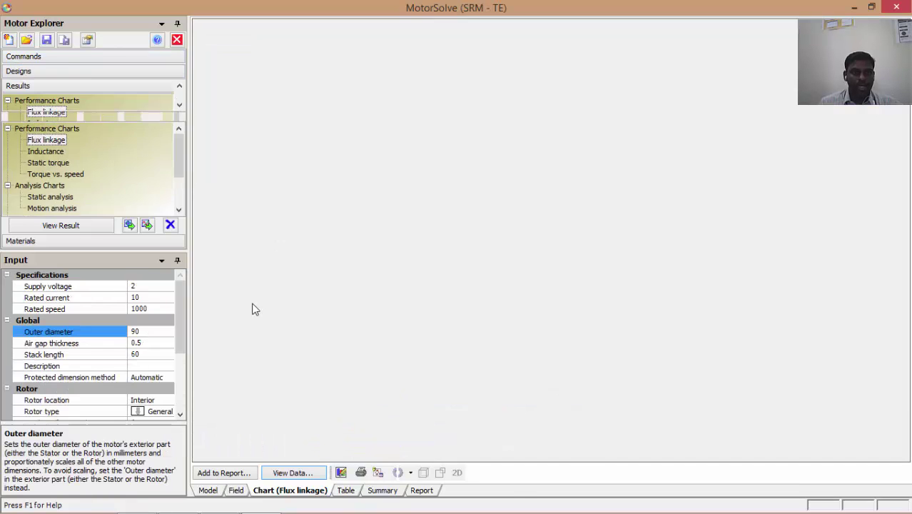